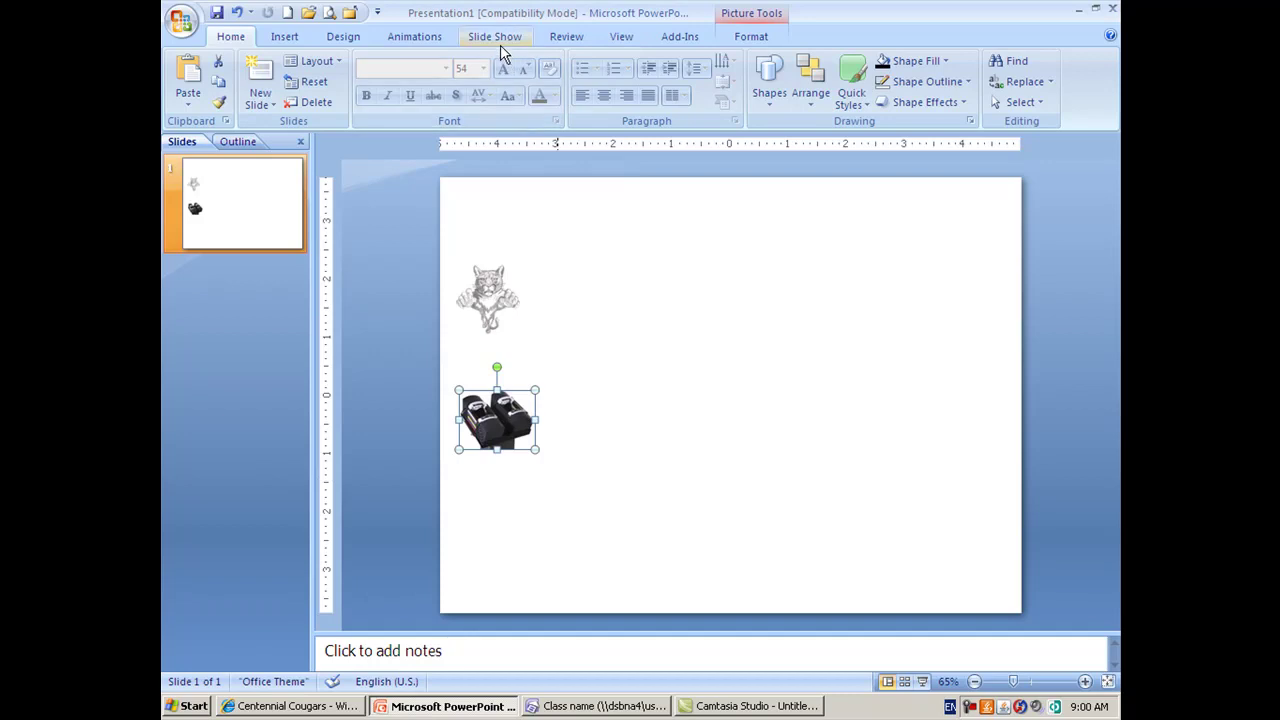
# Step: Show the WordArt style gallery from the Insert ribbon
pyautogui.click(293, 40)
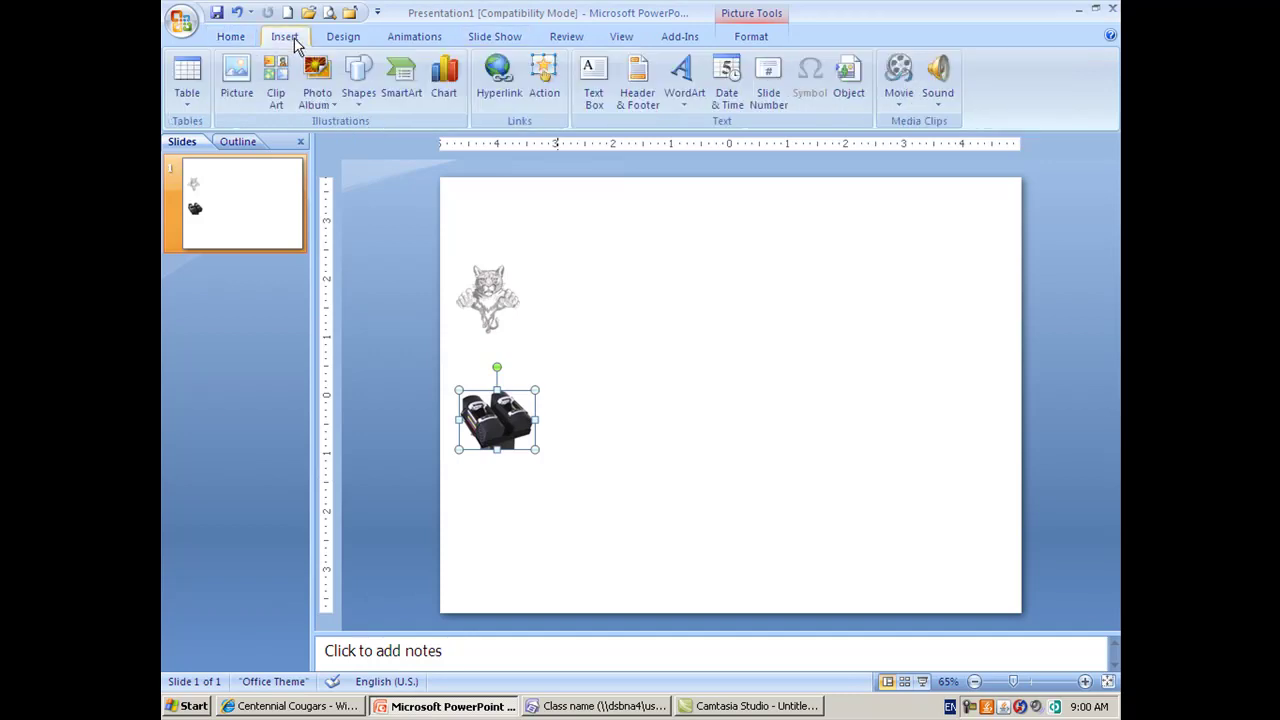
pyautogui.click(685, 112)
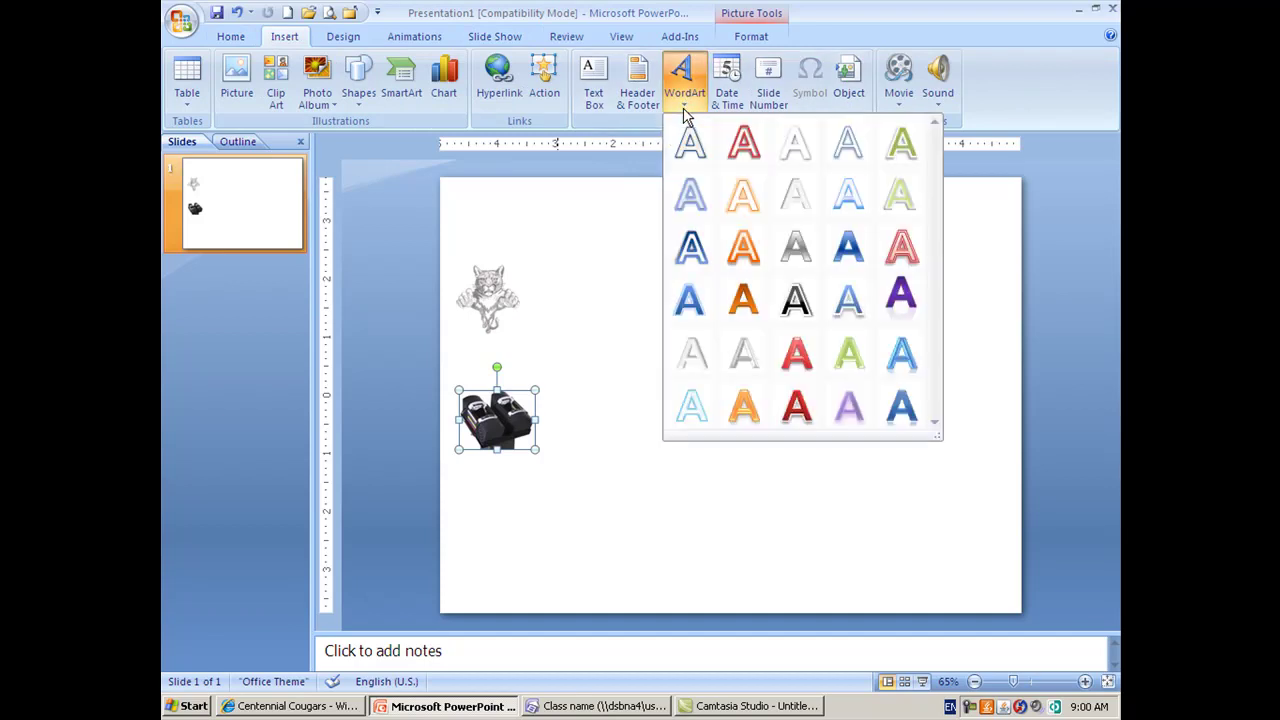
# Step: Insert a 'Your Text Here' WordArt and move it higher on the slide
pyautogui.click(793, 358)
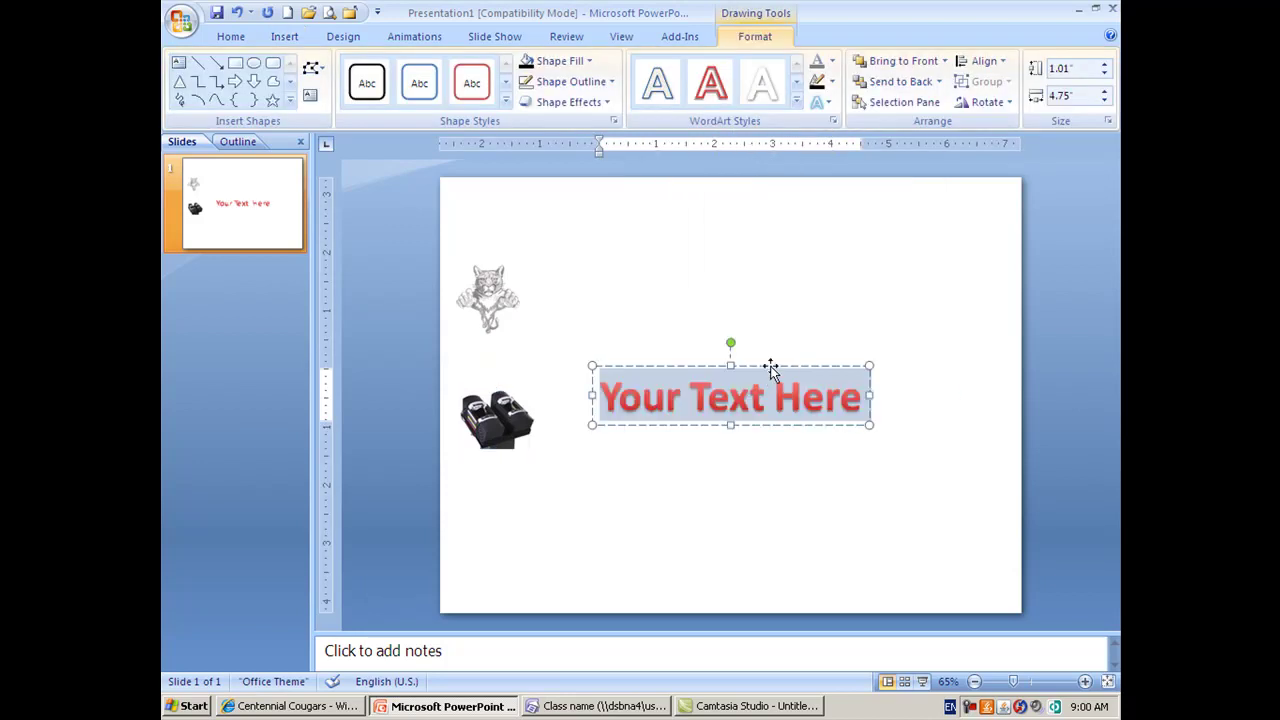
pyautogui.moveTo(771, 366); pyautogui.dragTo(773, 287)
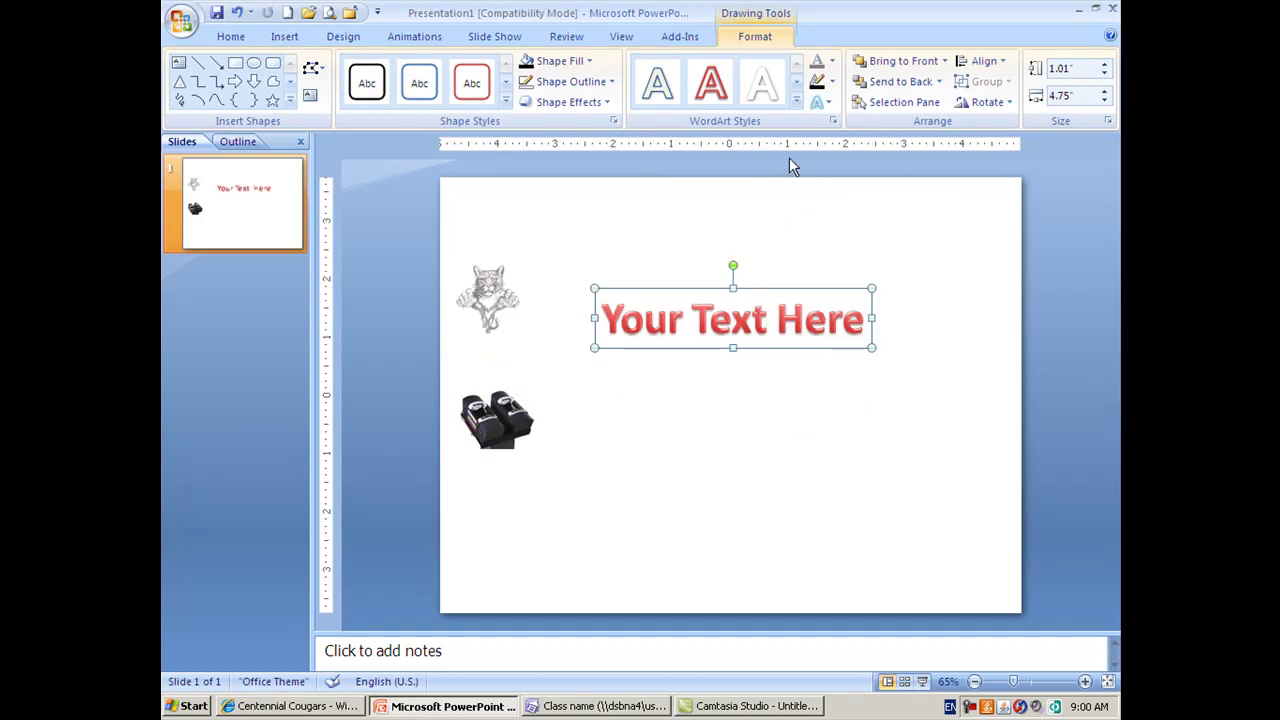
pyautogui.click(796, 101)
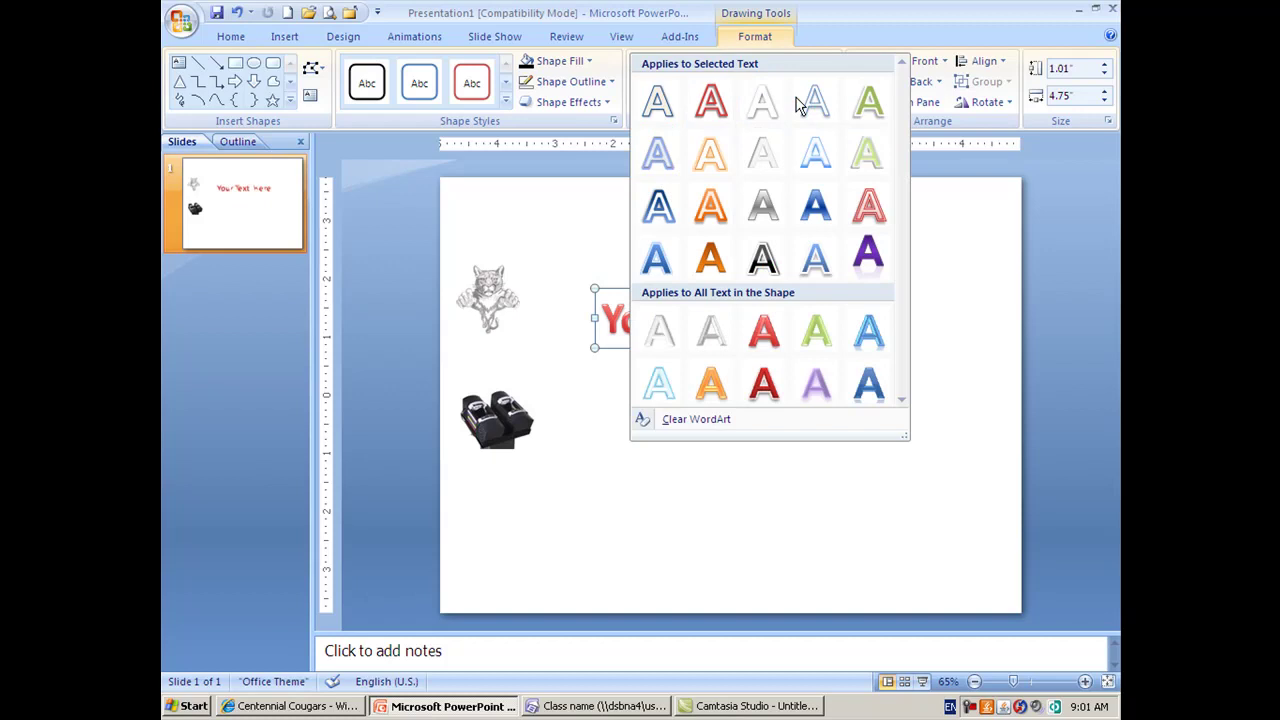
pyautogui.press('Escape')
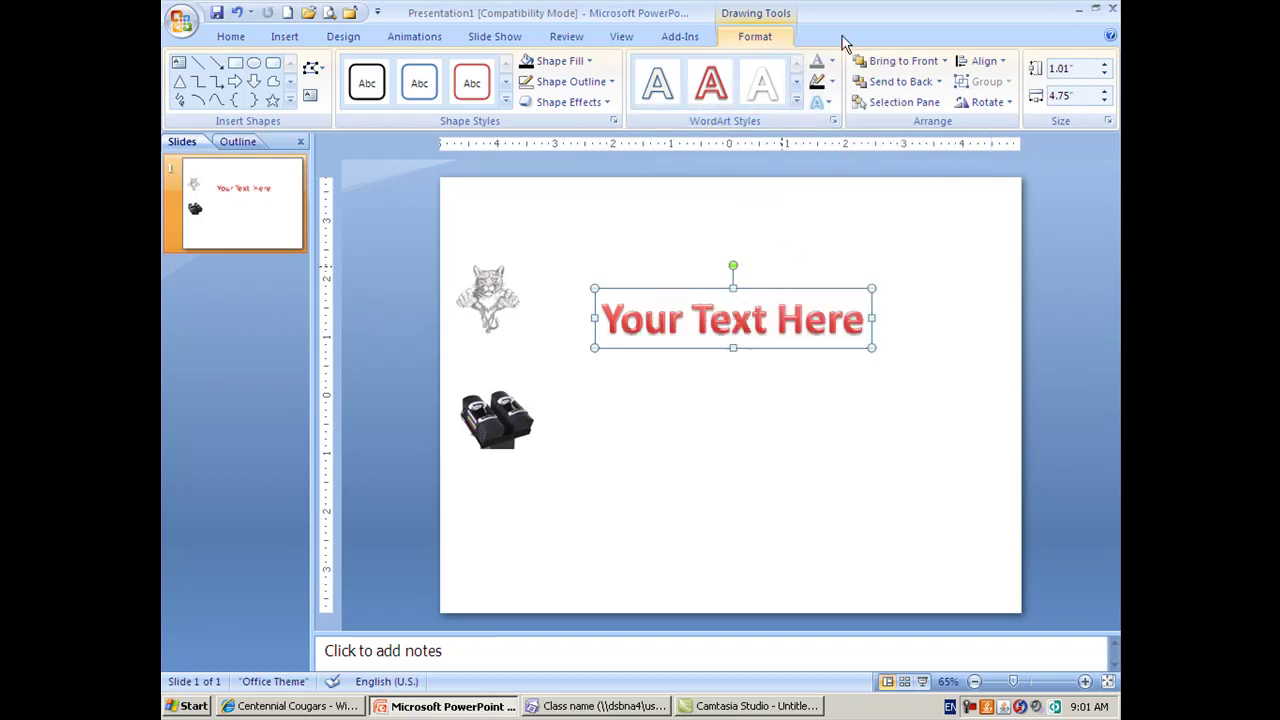
# Step: Recolour the WordArt text fill orange through More Fill Colors
pyautogui.click(832, 64)
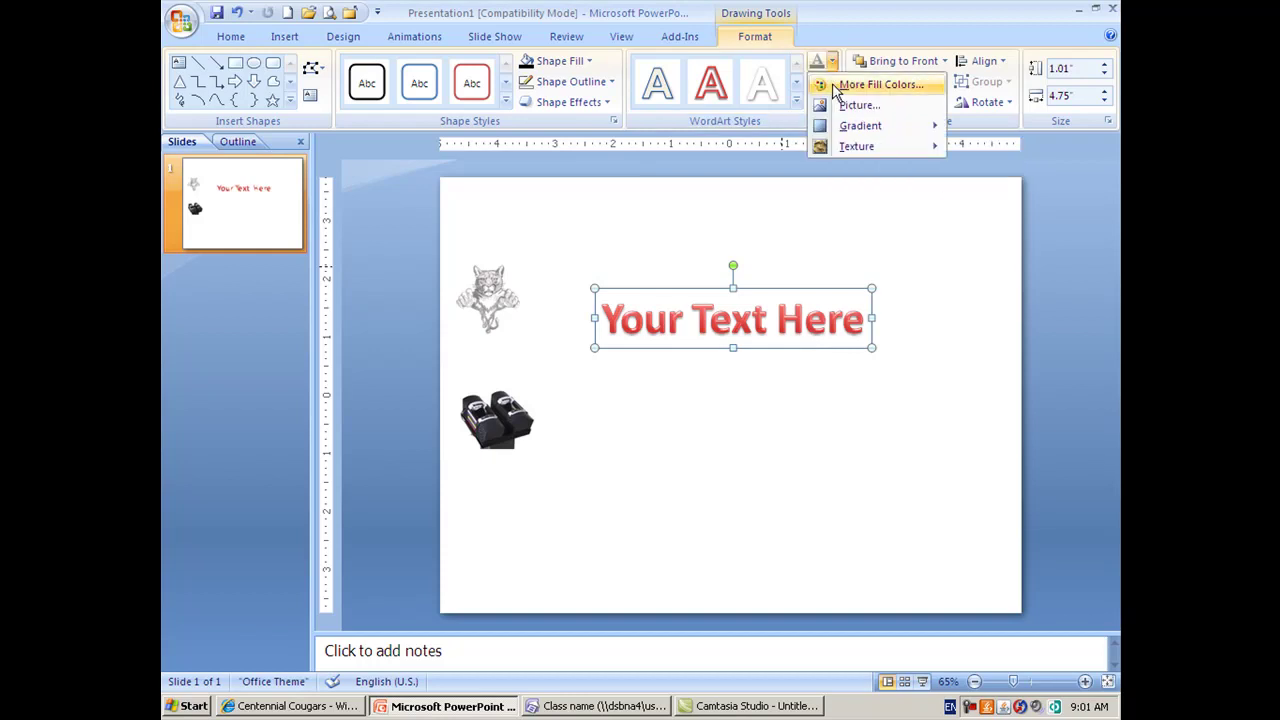
pyautogui.click(836, 86)
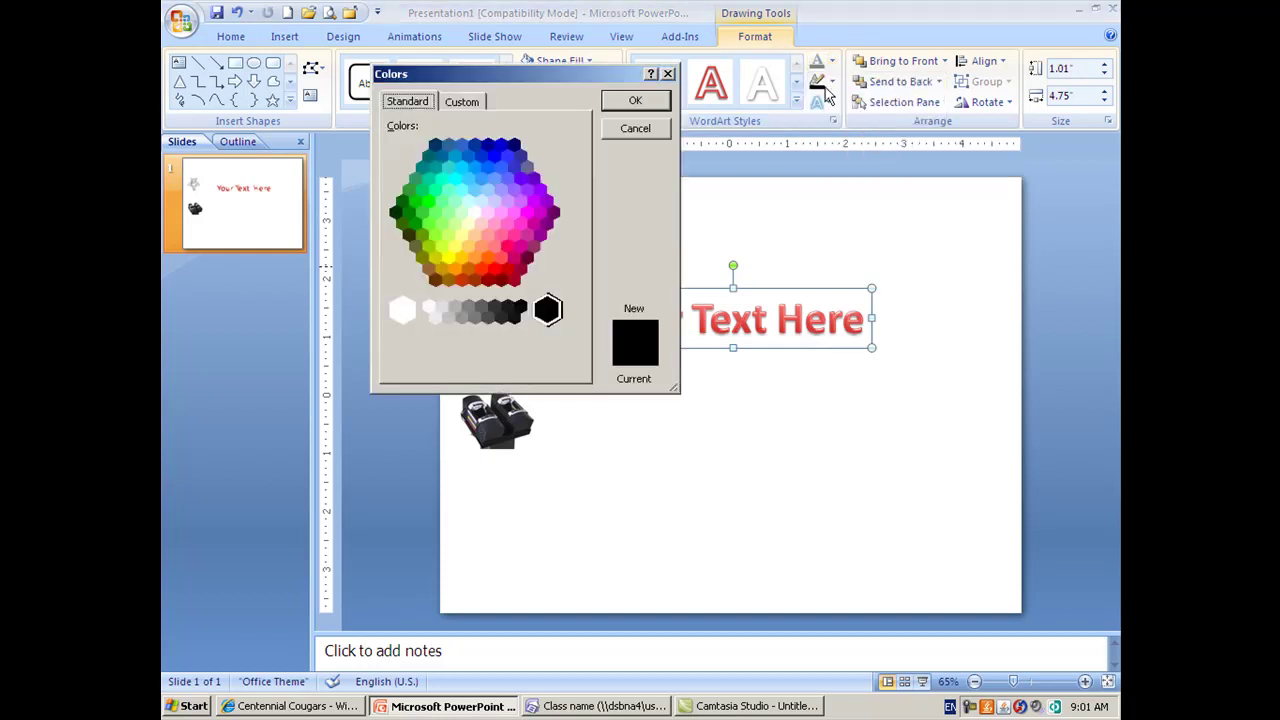
pyautogui.click(487, 259)
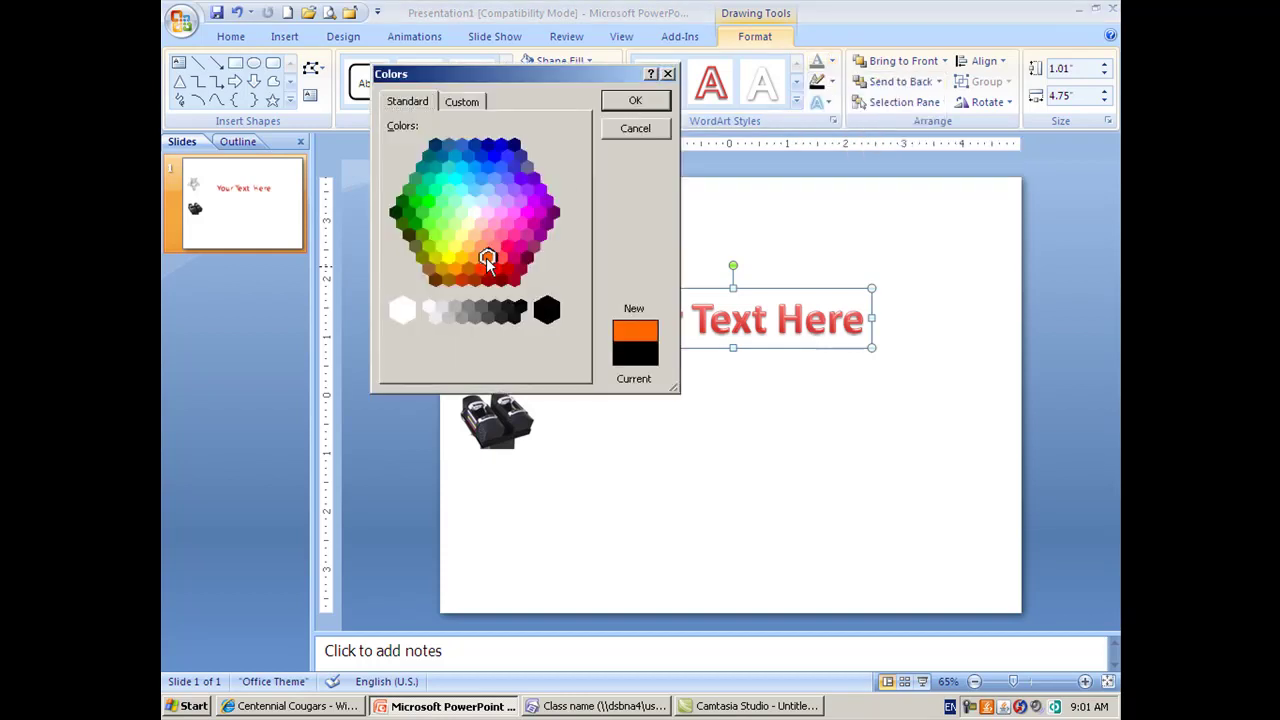
pyautogui.click(621, 101)
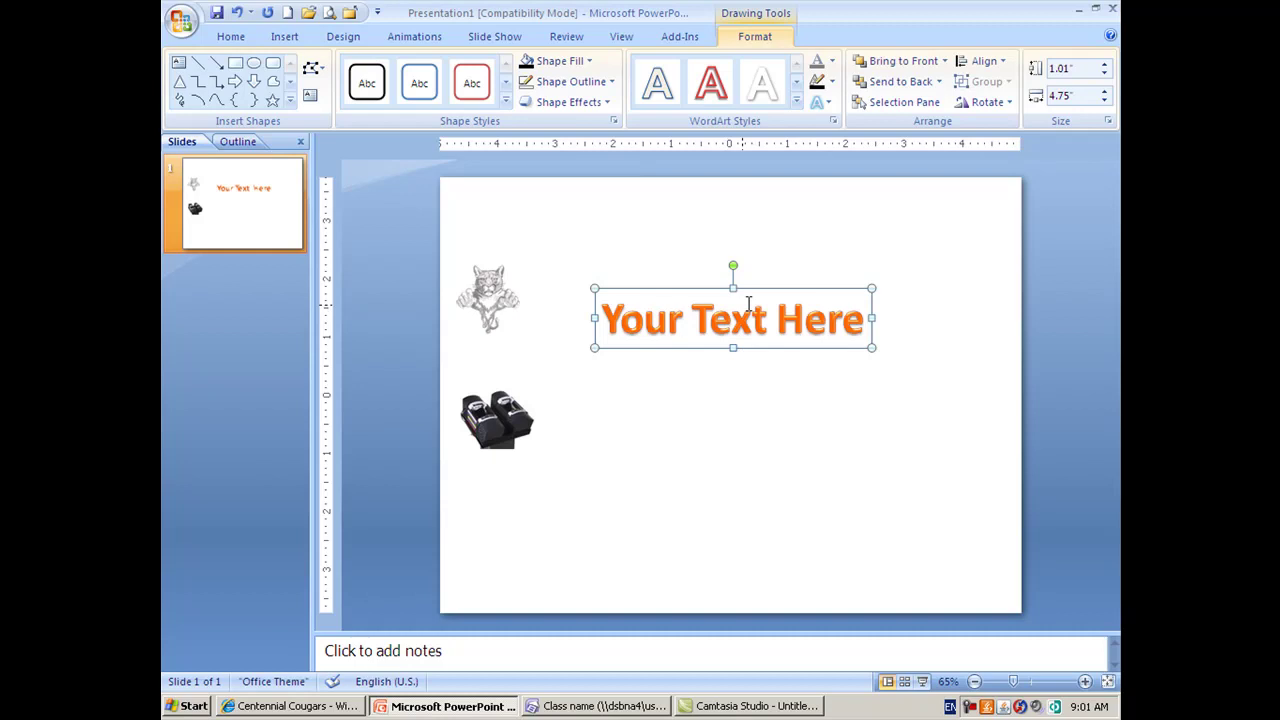
# Step: Drag the WordArt down to the slide's lower-left corner
pyautogui.click(833, 82)
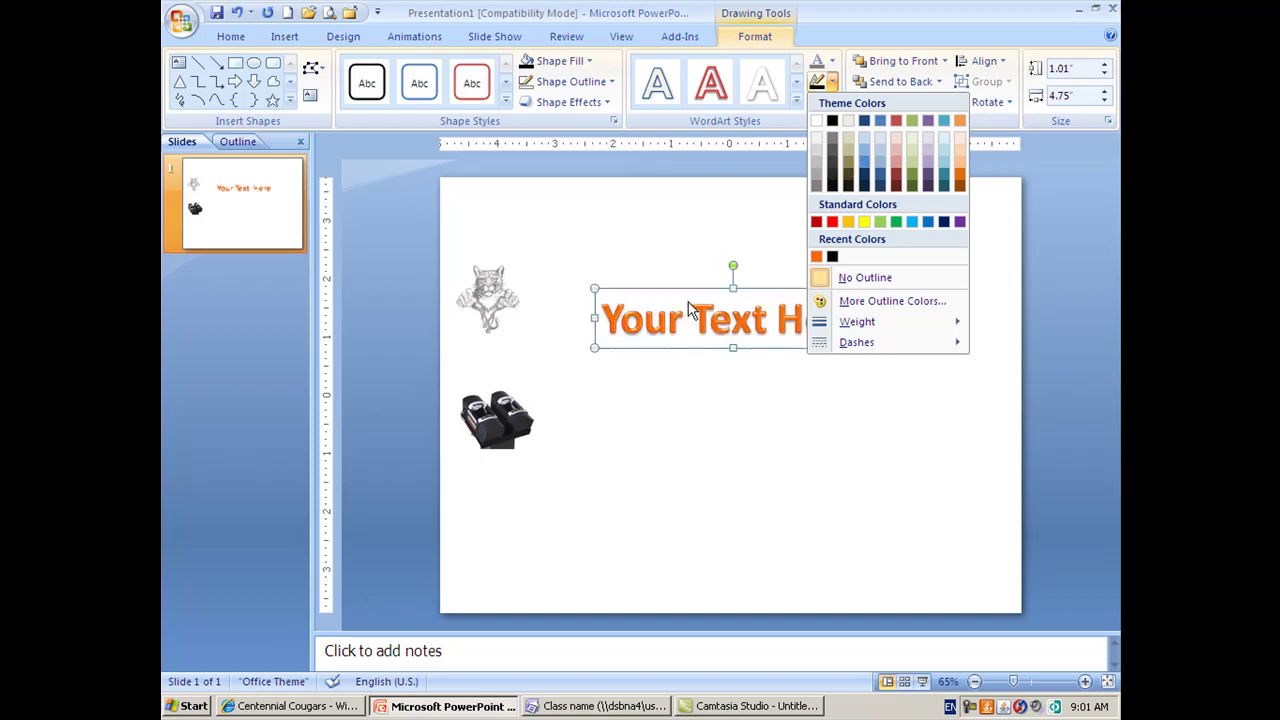
pyautogui.click(712, 268)
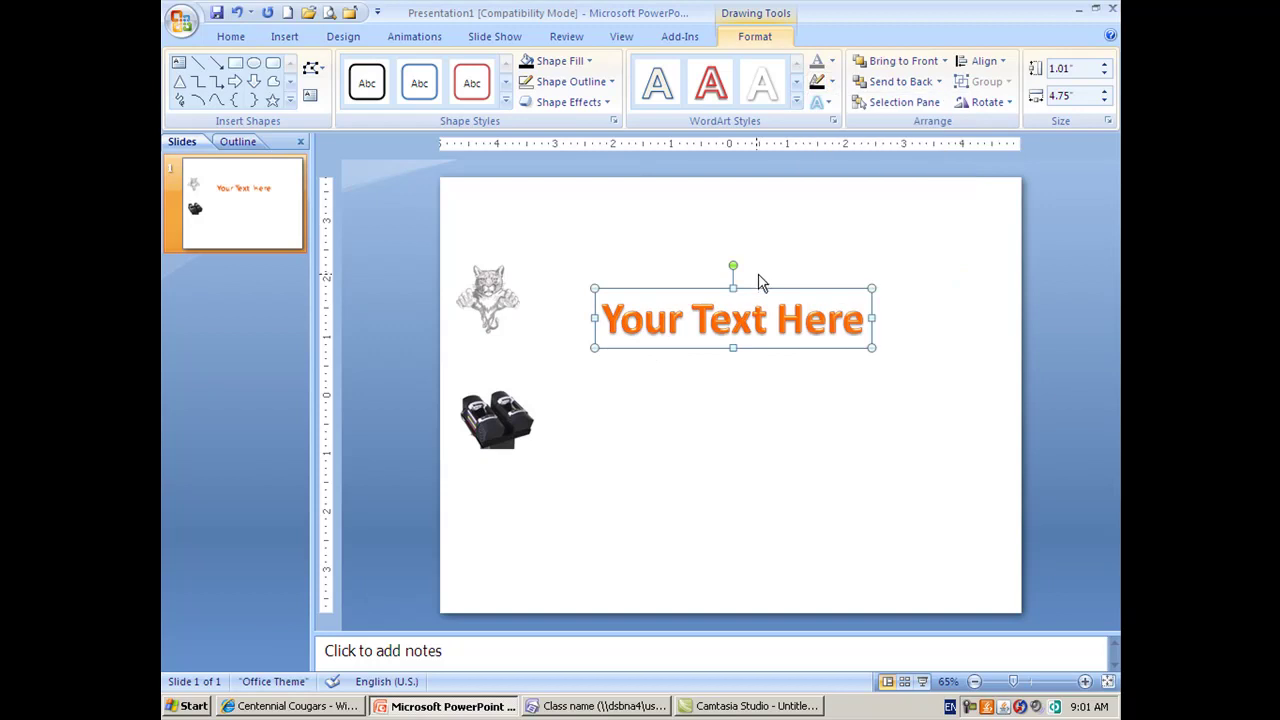
pyautogui.moveTo(757, 289); pyautogui.dragTo(616, 536)
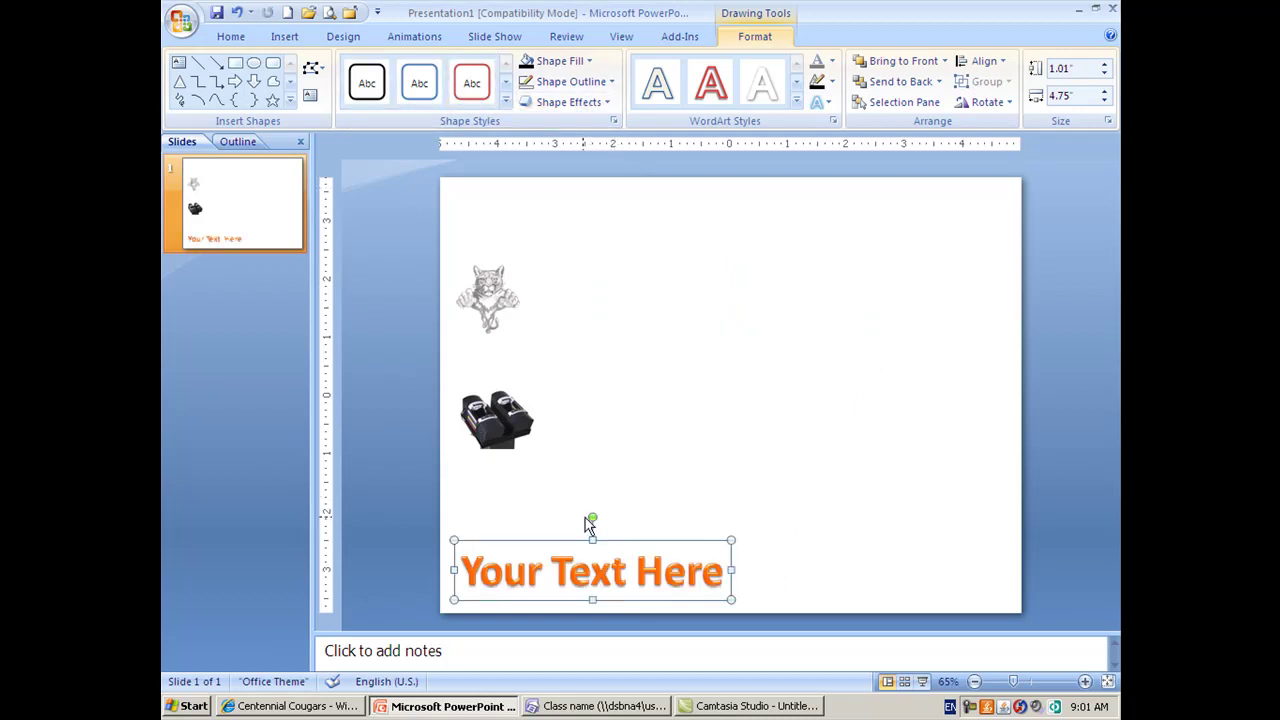
# Step: Review the outline and fill colour options, keeping the orange fill unchanged
pyautogui.click(831, 84)
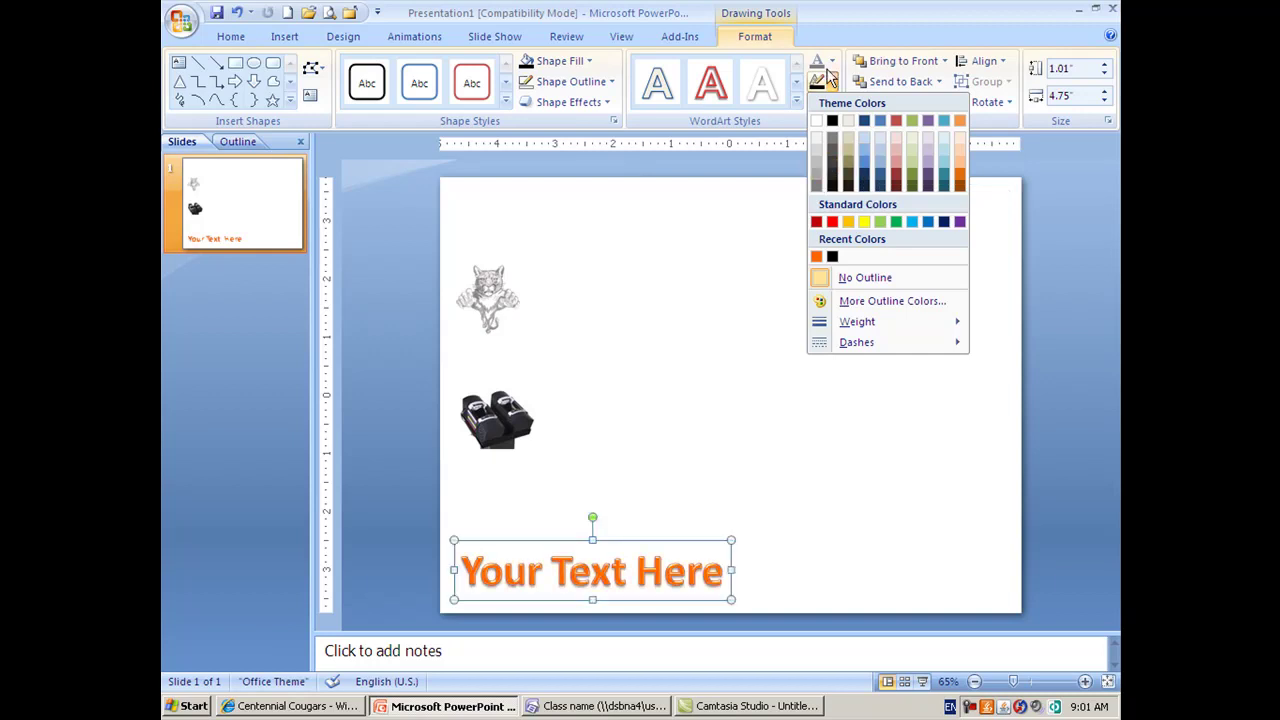
pyautogui.click(832, 62)
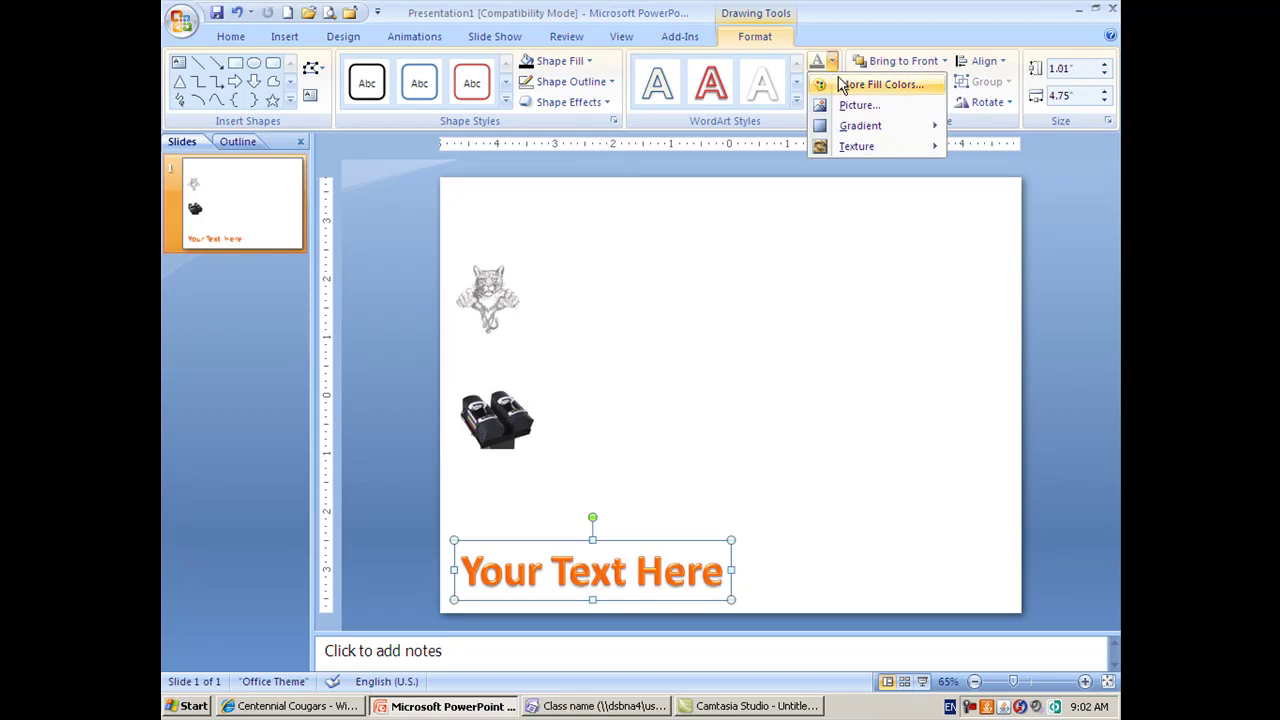
pyautogui.click(842, 86)
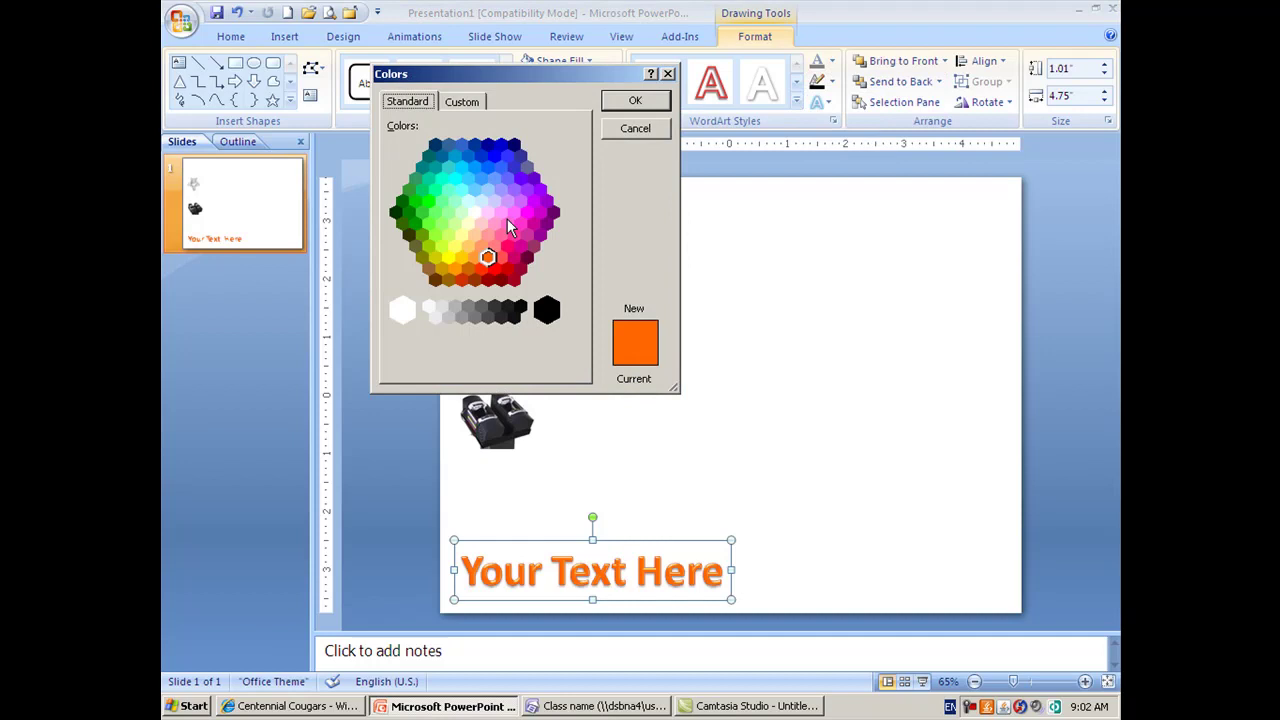
pyautogui.click(634, 128)
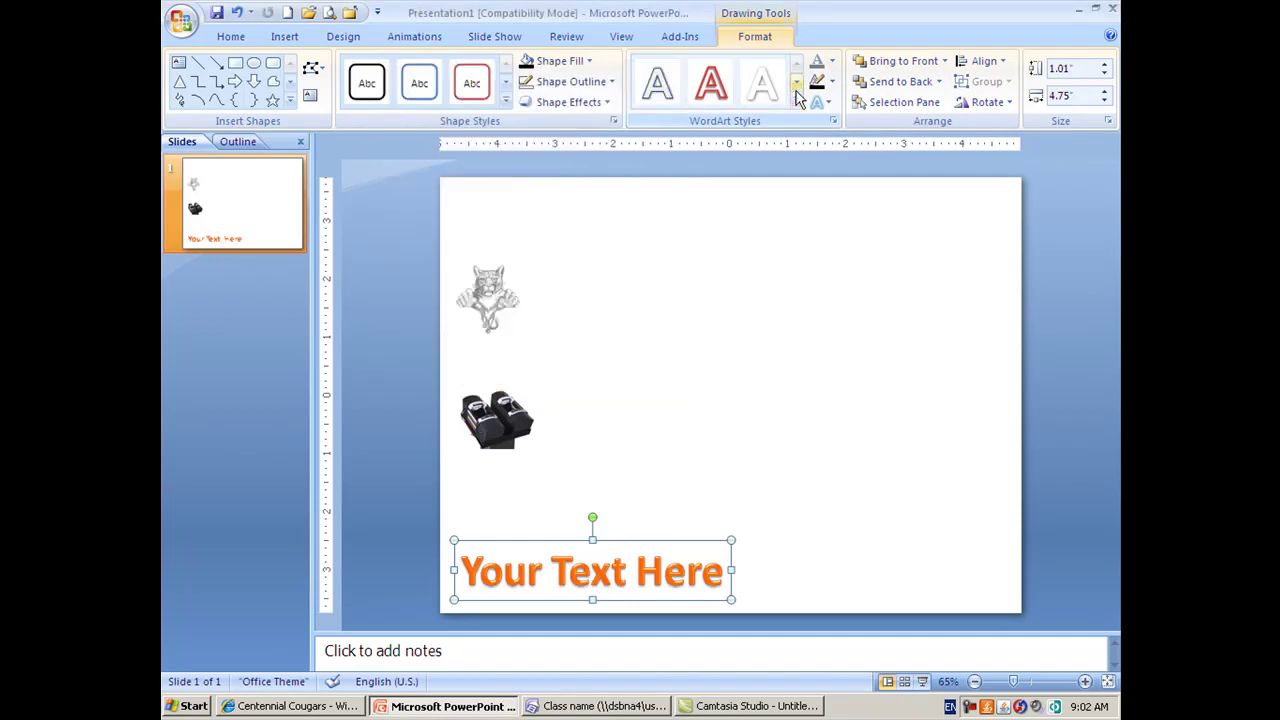
pyautogui.click(831, 62)
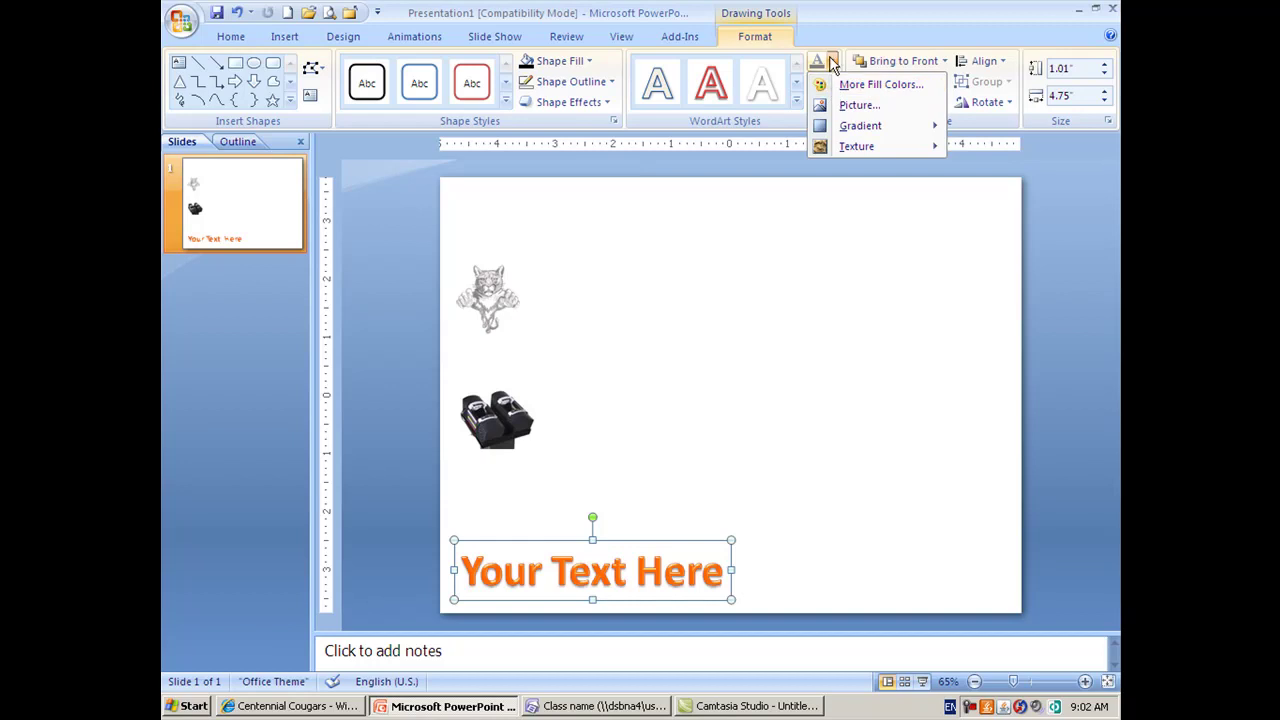
pyautogui.click(832, 62)
pyautogui.click(829, 104)
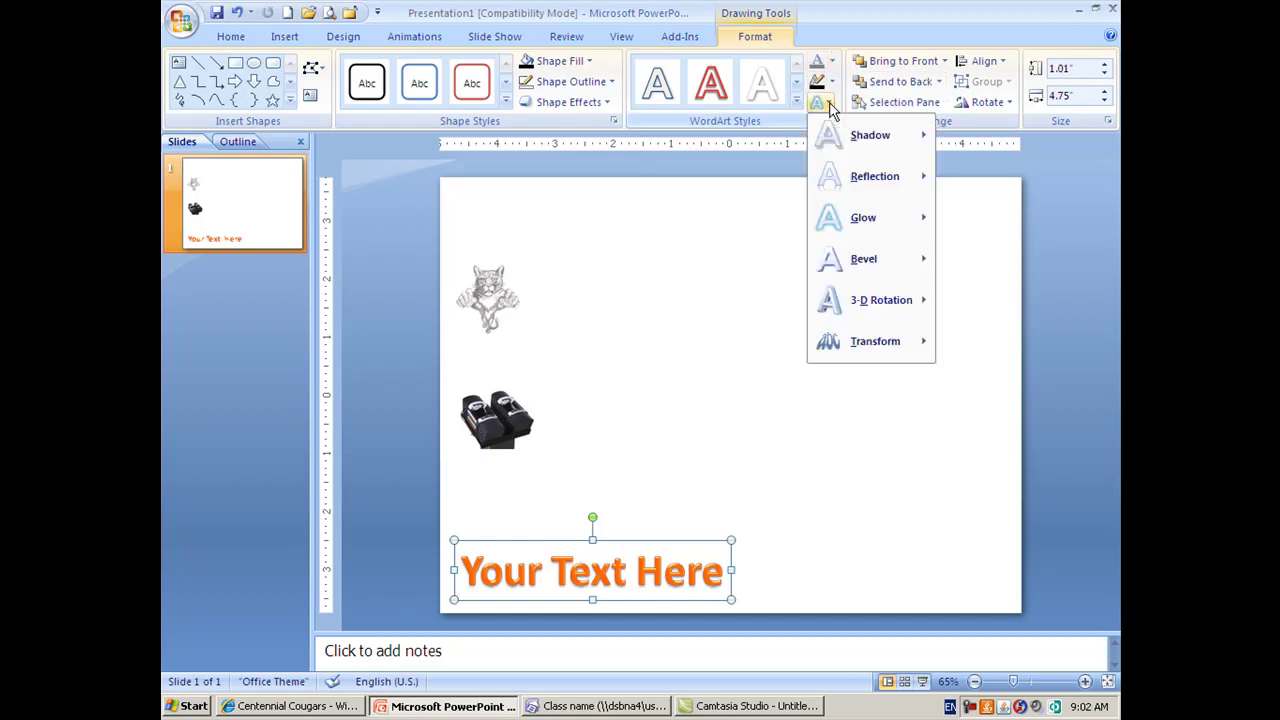
pyautogui.moveTo(877, 137)
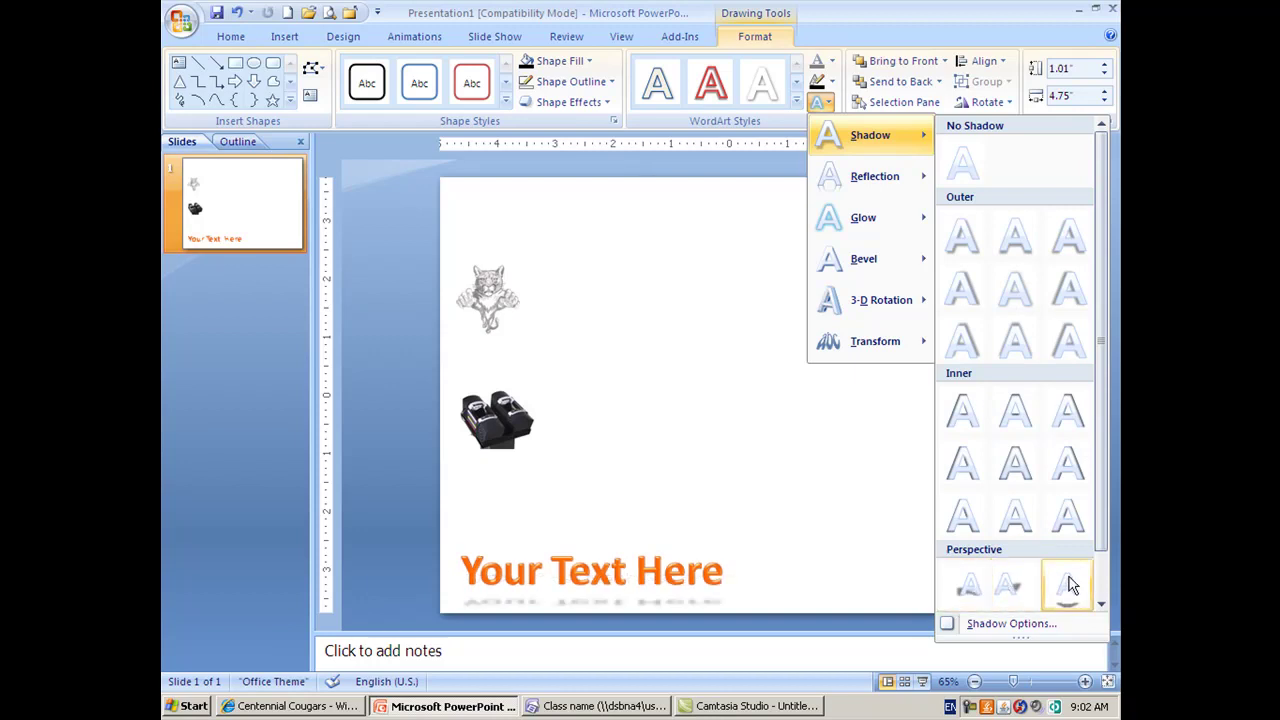
pyautogui.click(1101, 603)
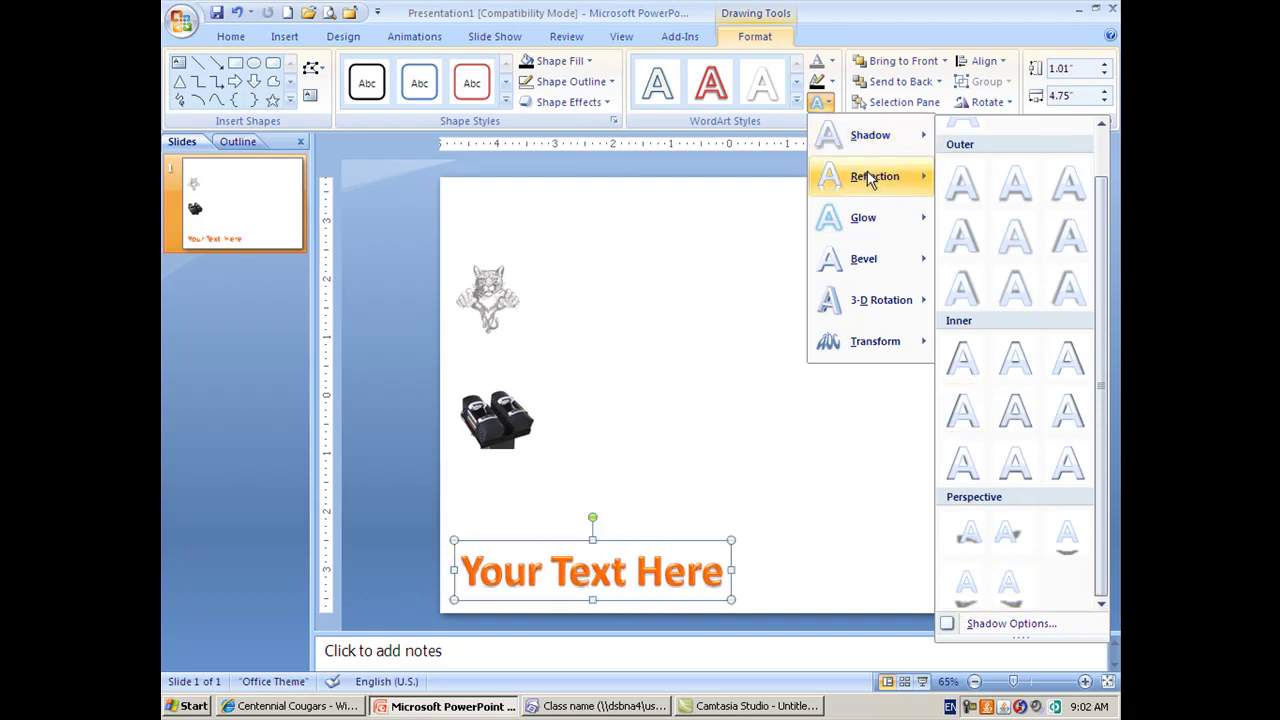
pyautogui.moveTo(868, 177)
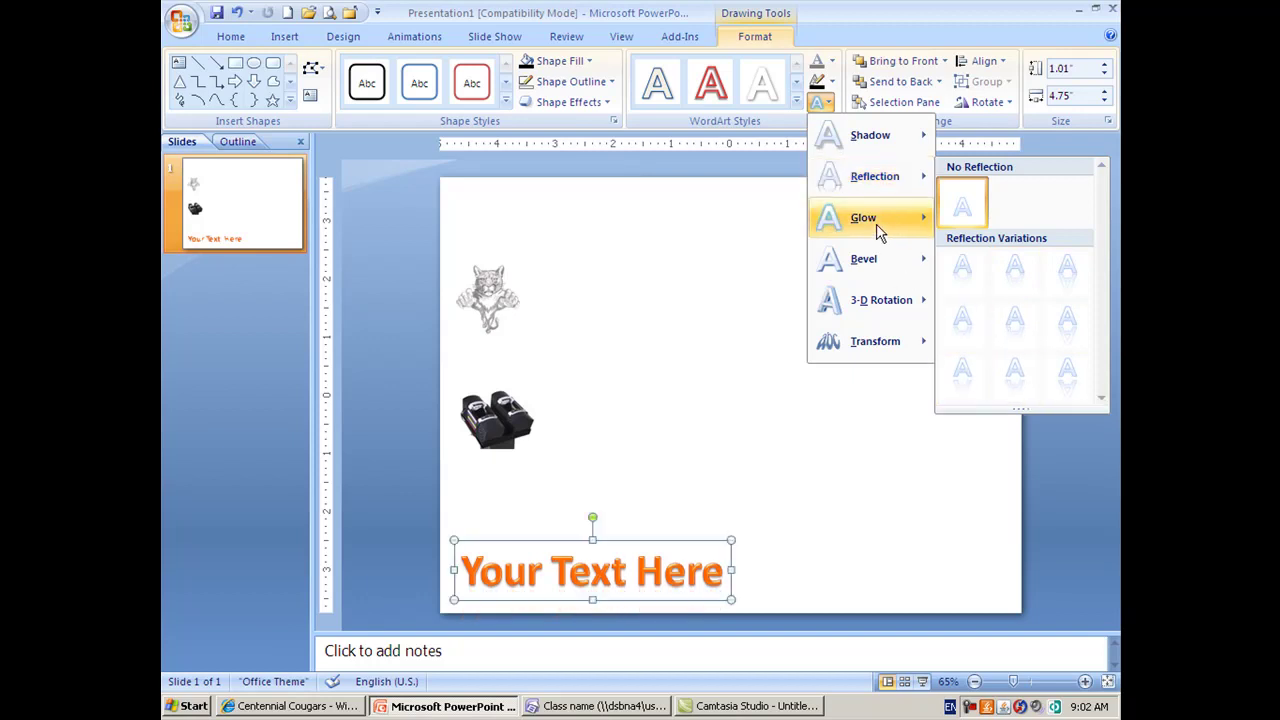
pyautogui.moveTo(877, 235)
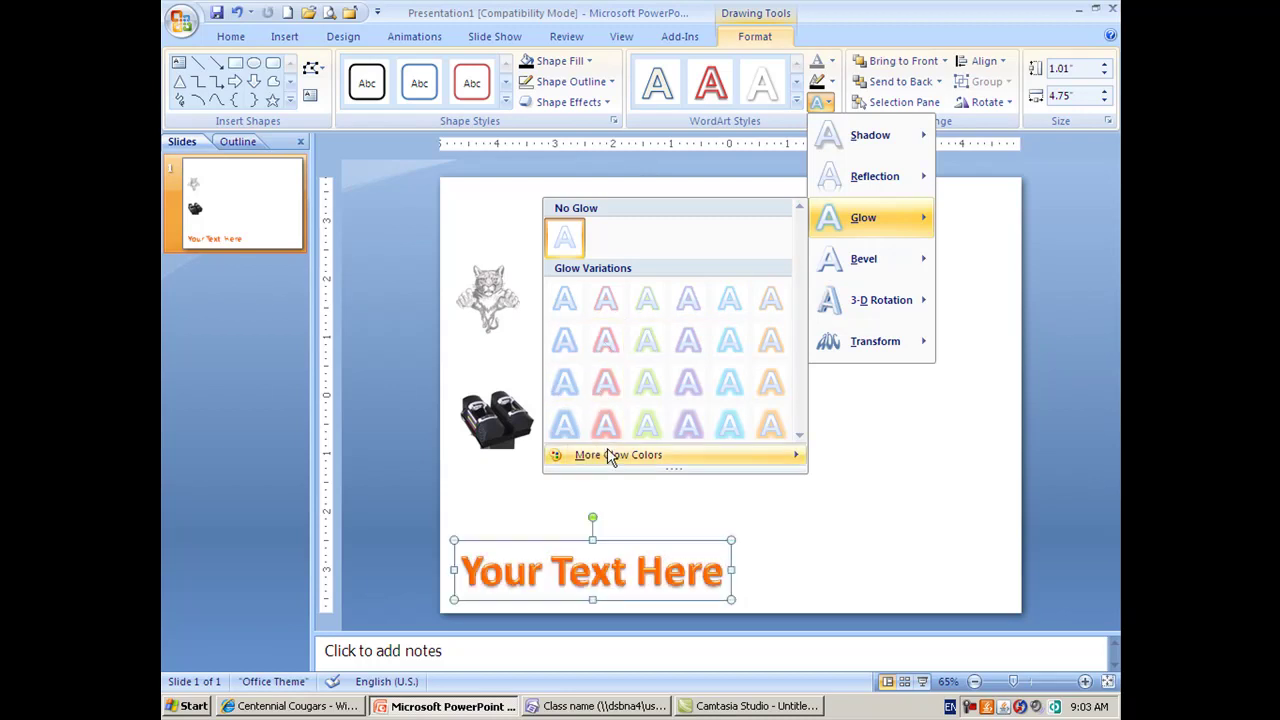
pyautogui.moveTo(615, 446)
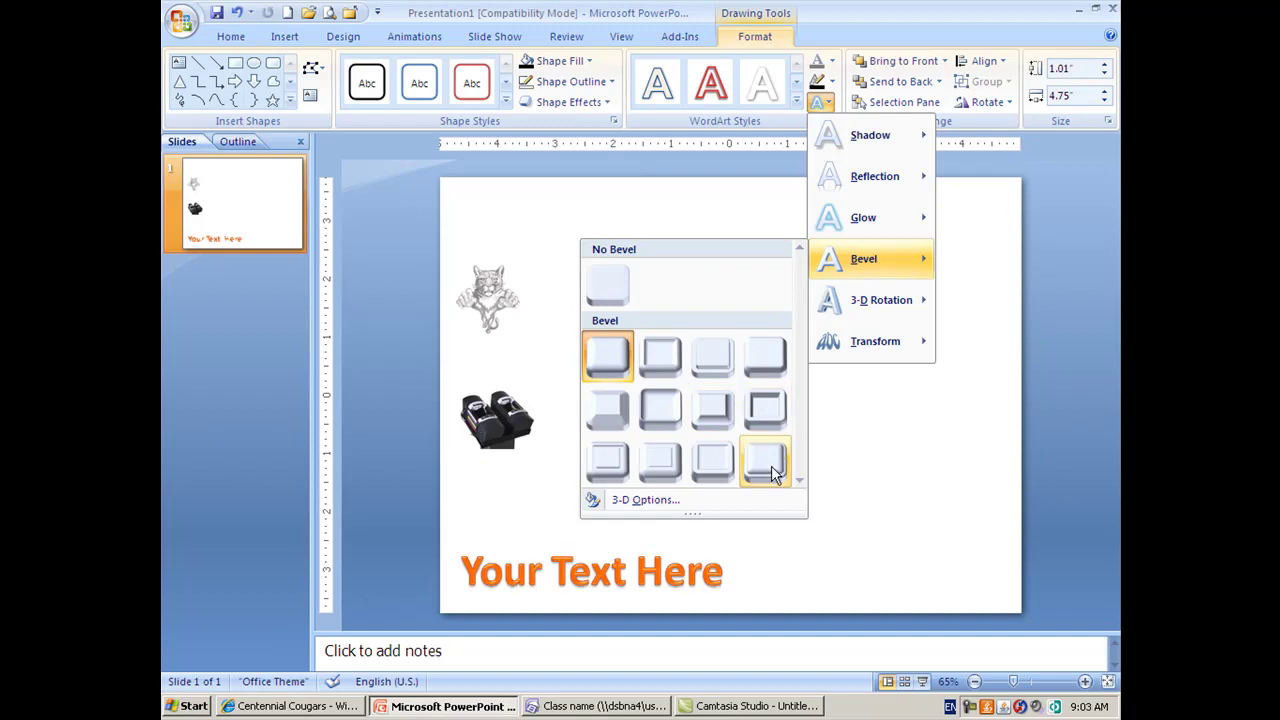
pyautogui.moveTo(912, 307)
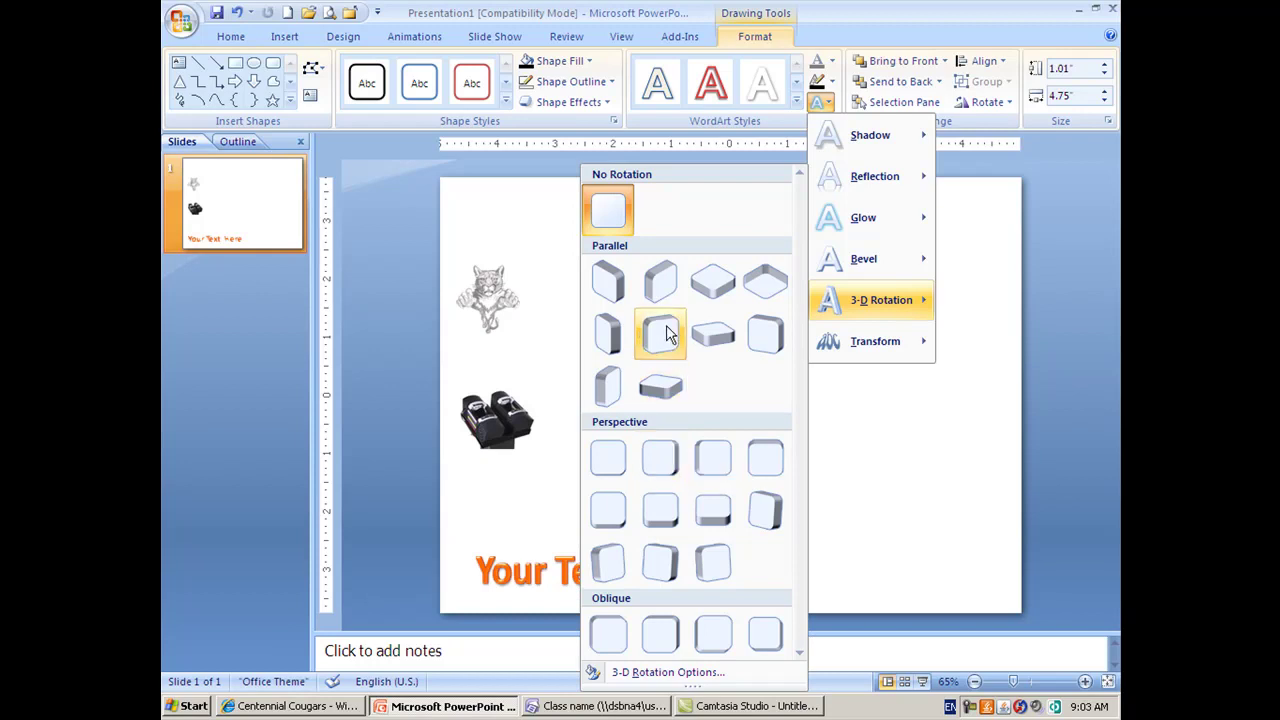
pyautogui.click(536, 541)
pyautogui.moveTo(573, 543); pyautogui.dragTo(840, 521)
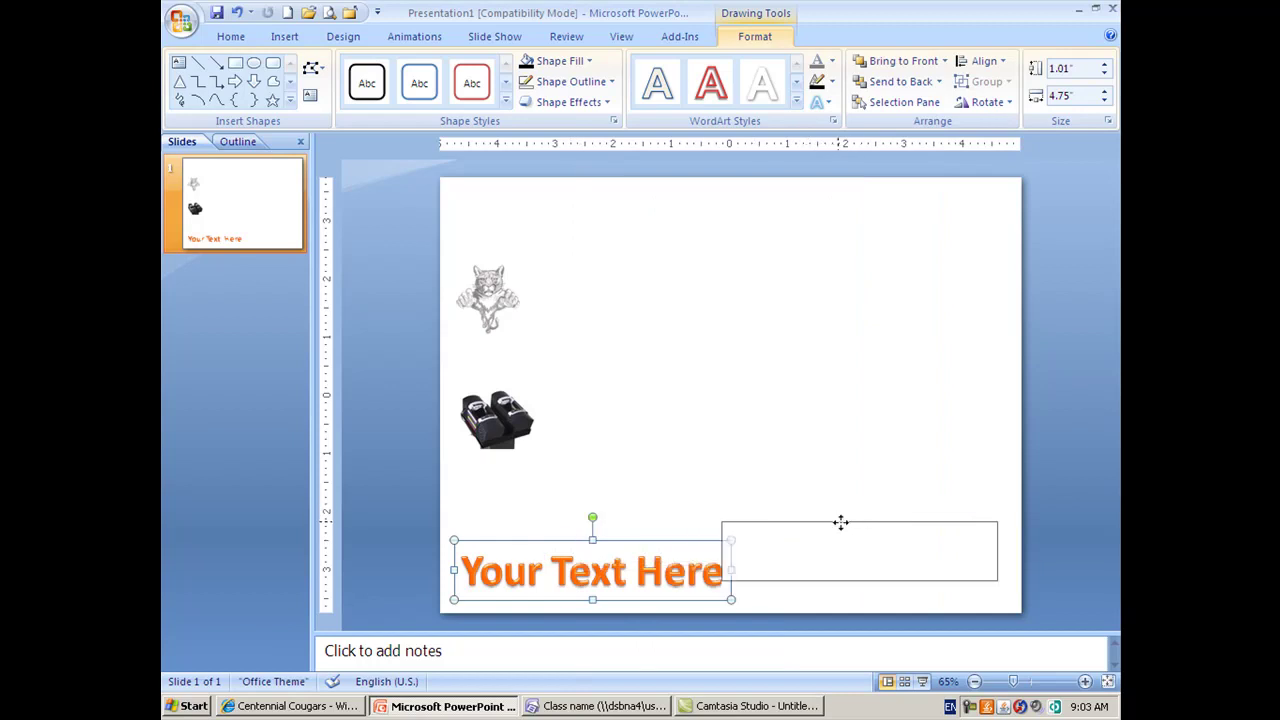
pyautogui.moveTo(840, 521); pyautogui.dragTo(846, 522)
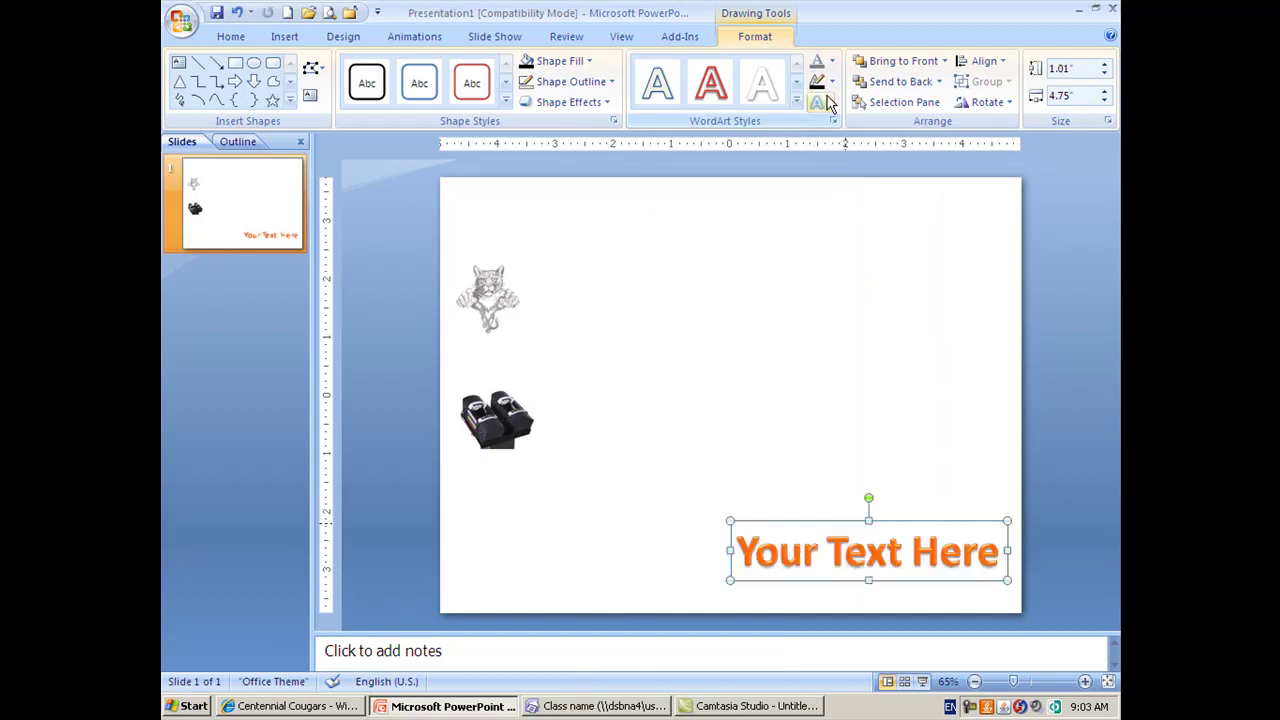
pyautogui.click(828, 103)
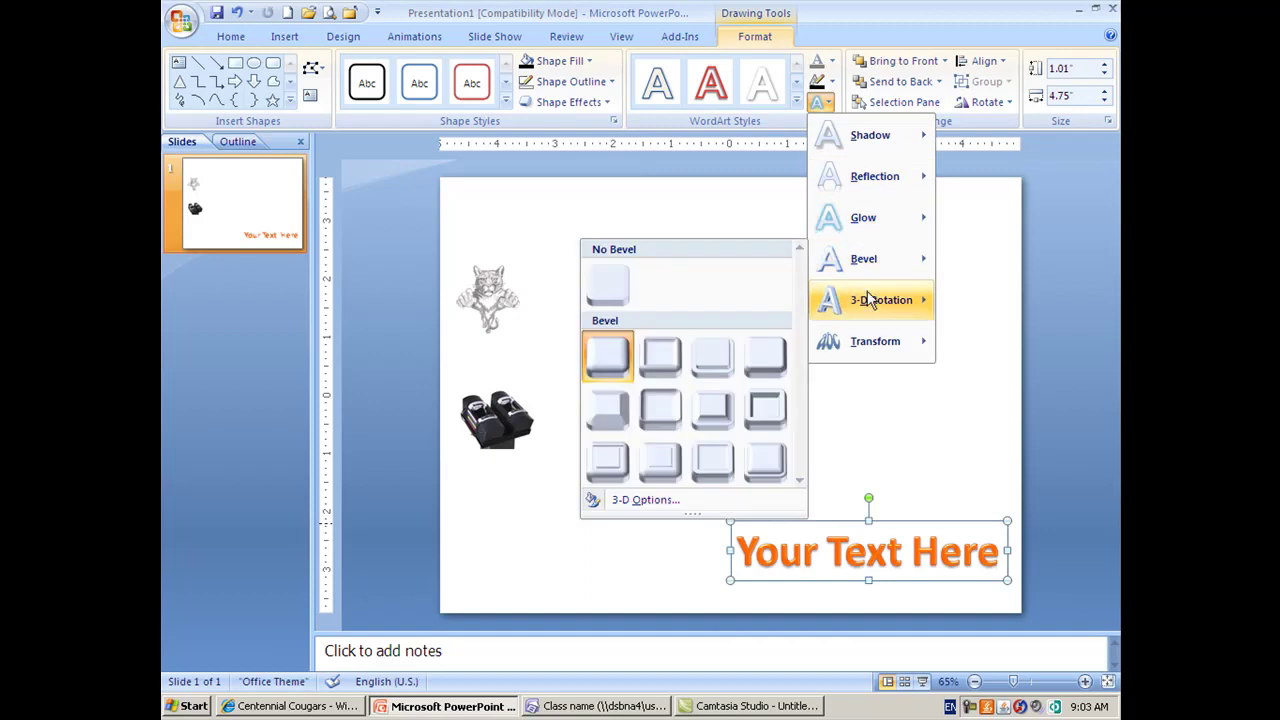
pyautogui.moveTo(868, 300)
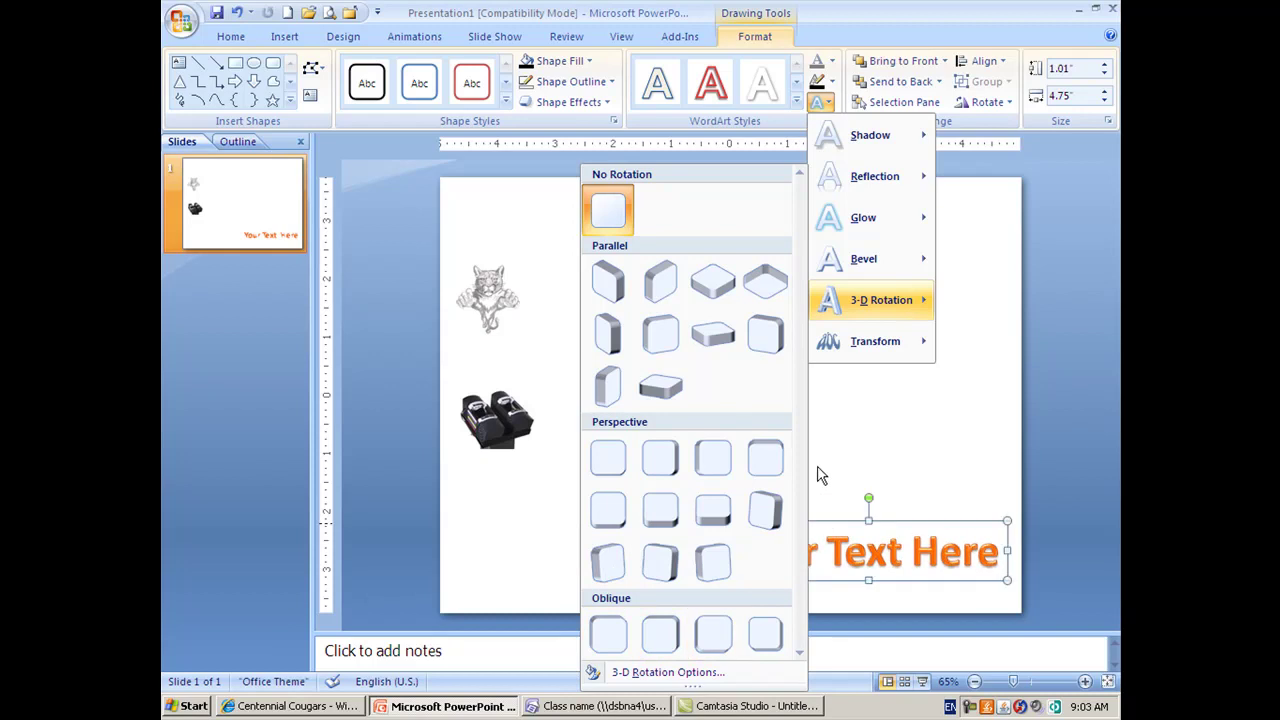
pyautogui.moveTo(866, 345)
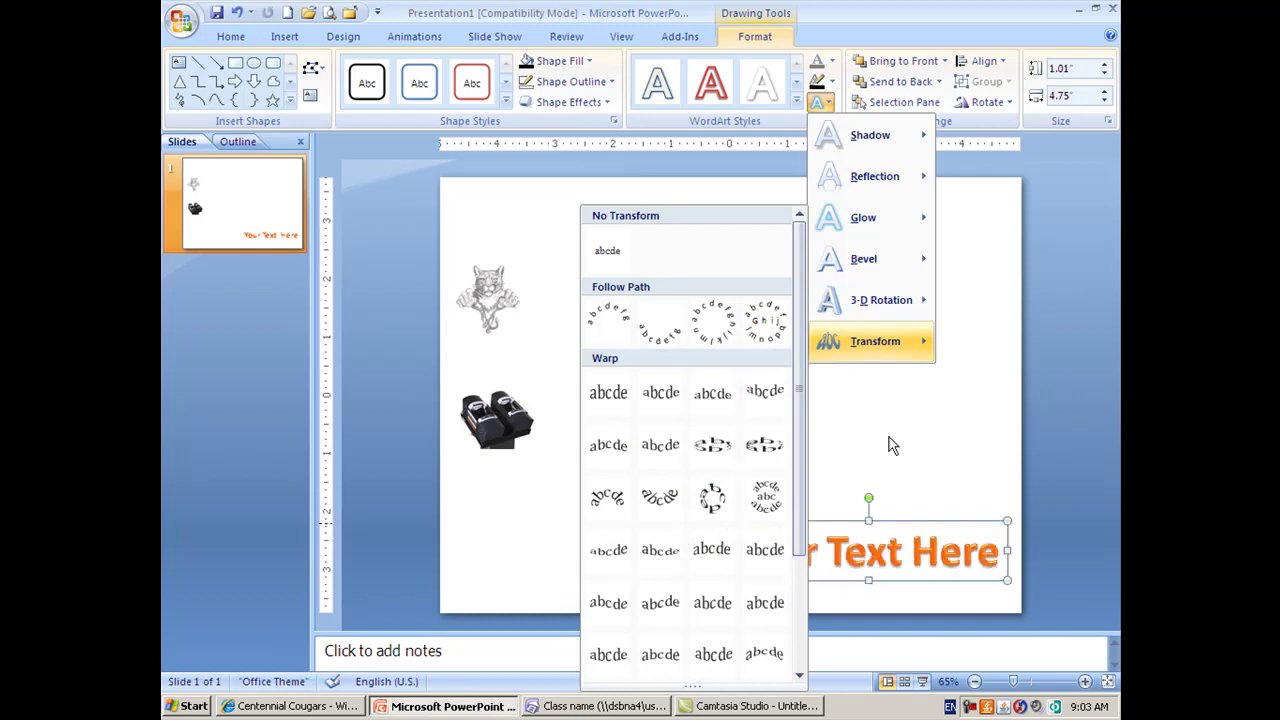
pyautogui.click(891, 485)
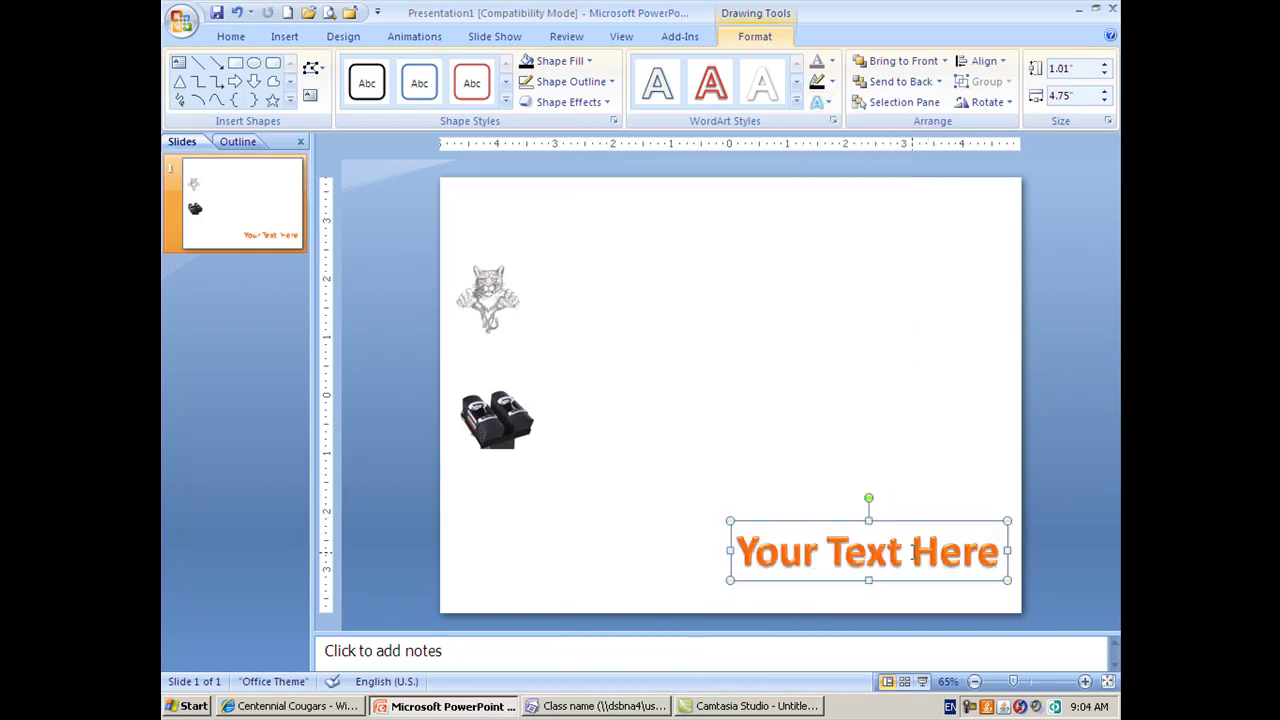
# Step: Replace the 'Your Text Here' wording with 'Cougars'
pyautogui.press('Escape')
pyautogui.click(1000, 552)
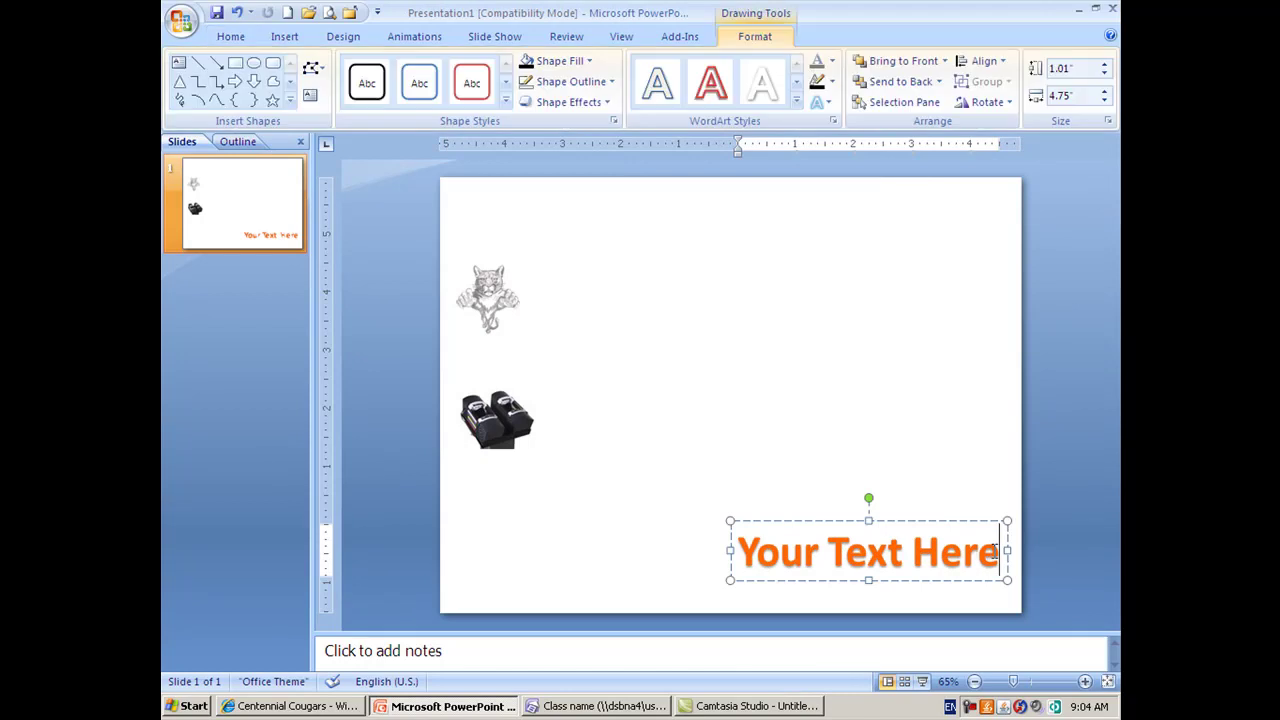
pyautogui.moveTo(1000, 552); pyautogui.dragTo(738, 552)
pyautogui.write('Cougars')
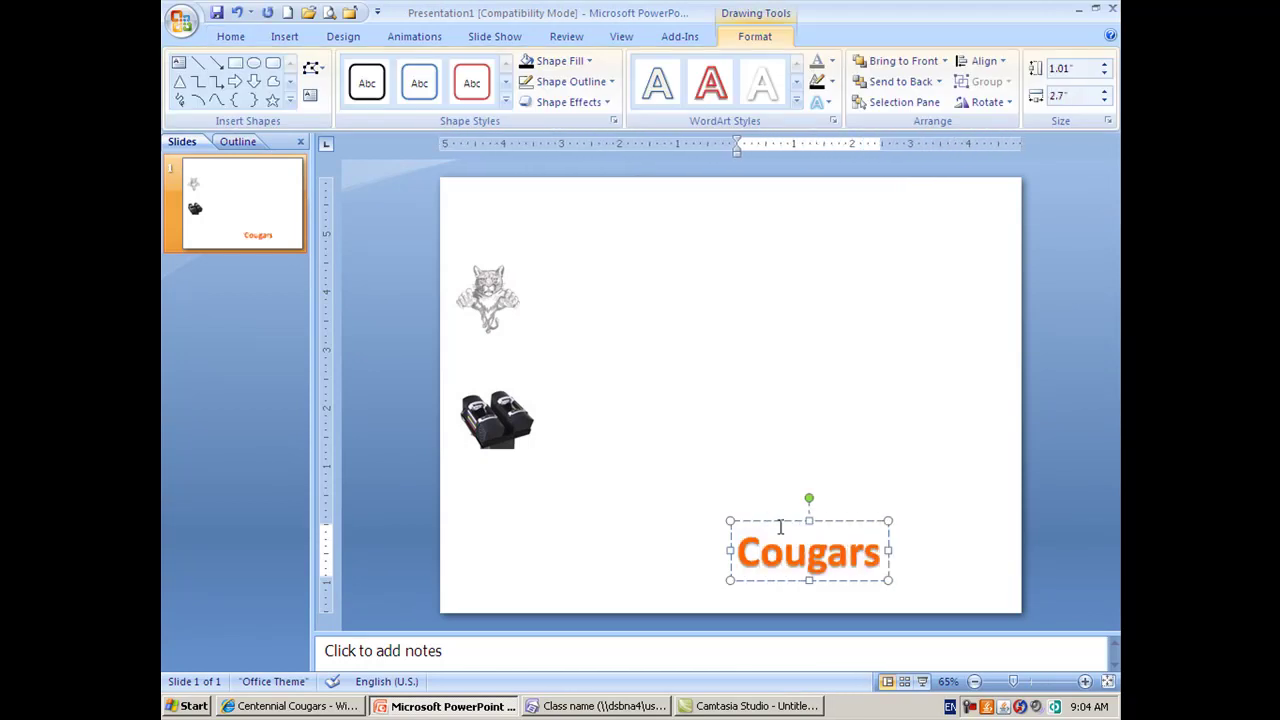
pyautogui.click(837, 502)
# Step: Move the Cougars WordArt higher and apply the Triangle Up warp transform
pyautogui.click(845, 545)
pyautogui.moveTo(845, 522); pyautogui.dragTo(840, 427)
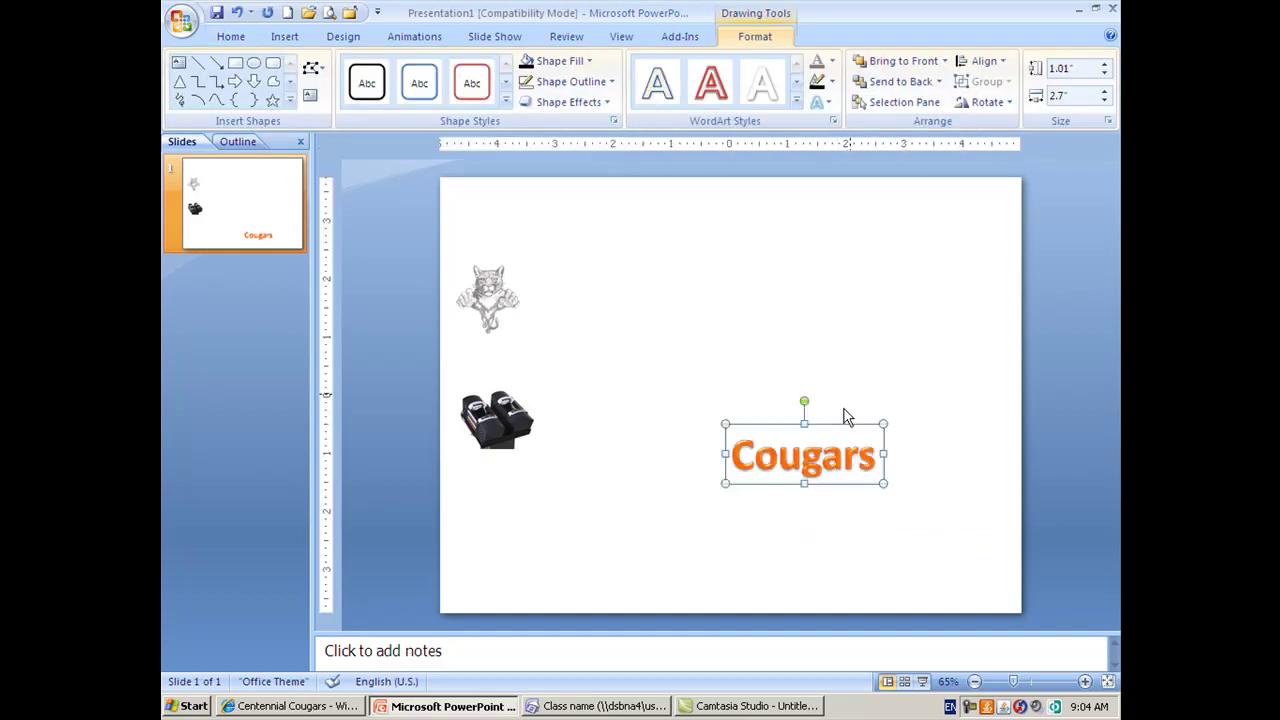
pyautogui.click(831, 106)
pyautogui.moveTo(928, 345)
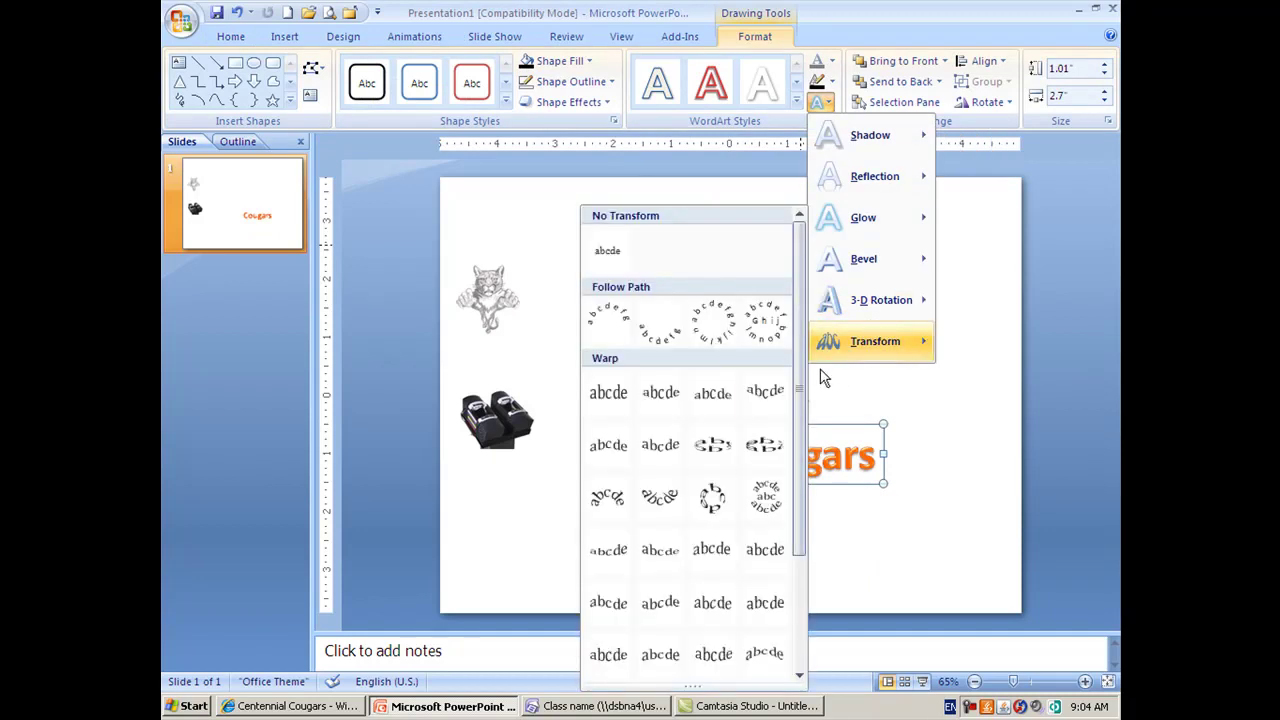
pyautogui.click(702, 402)
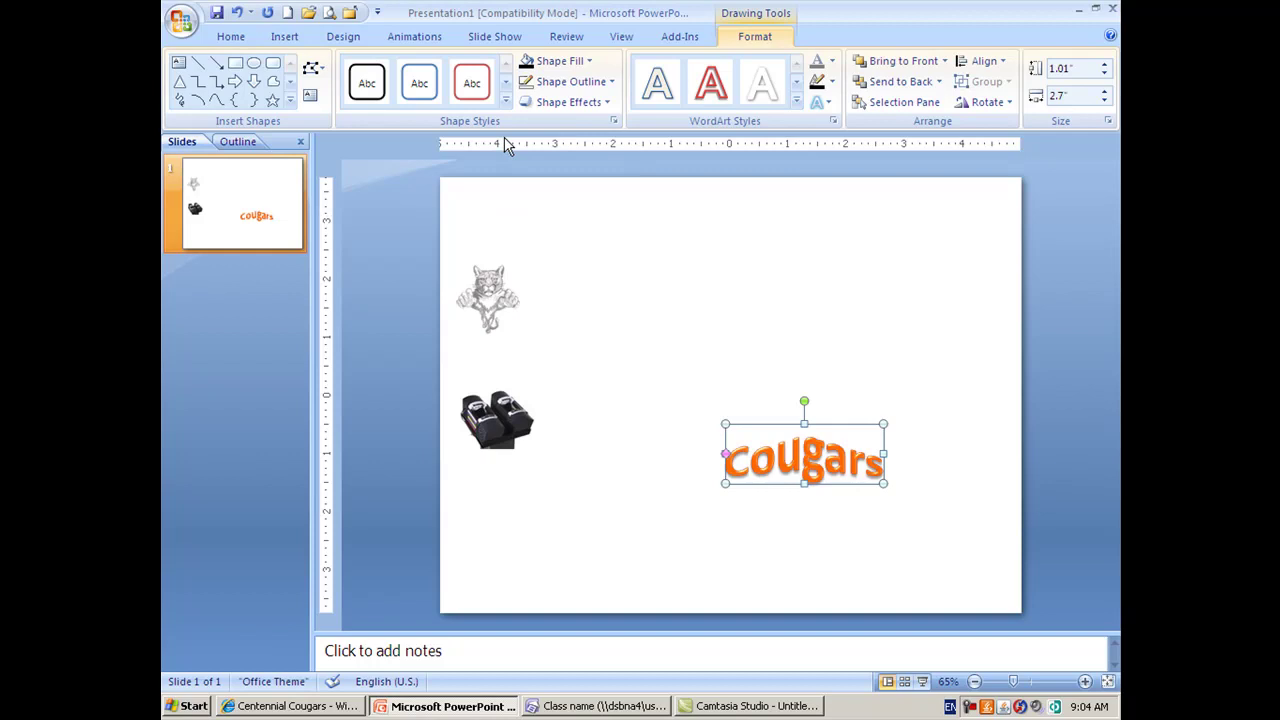
# Step: Preview shape styles and gradient fills for the WordArt without applying any
pyautogui.click(507, 103)
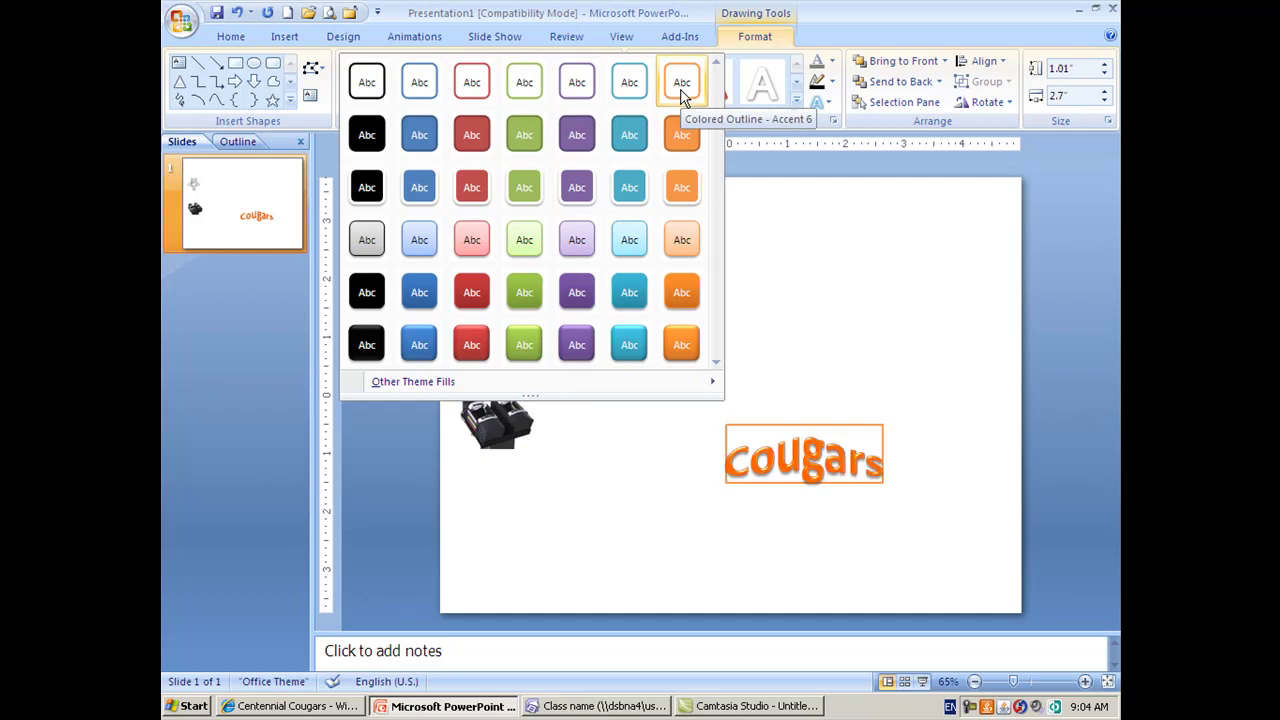
pyautogui.click(898, 344)
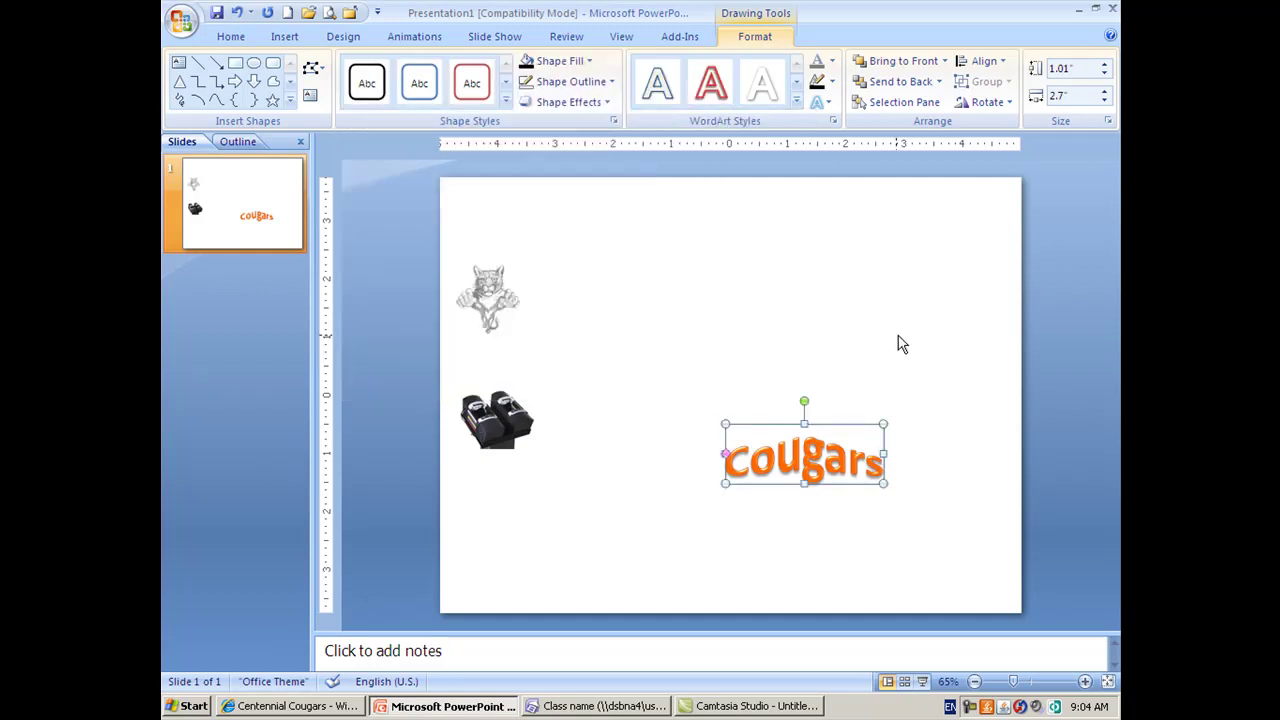
pyautogui.click(590, 62)
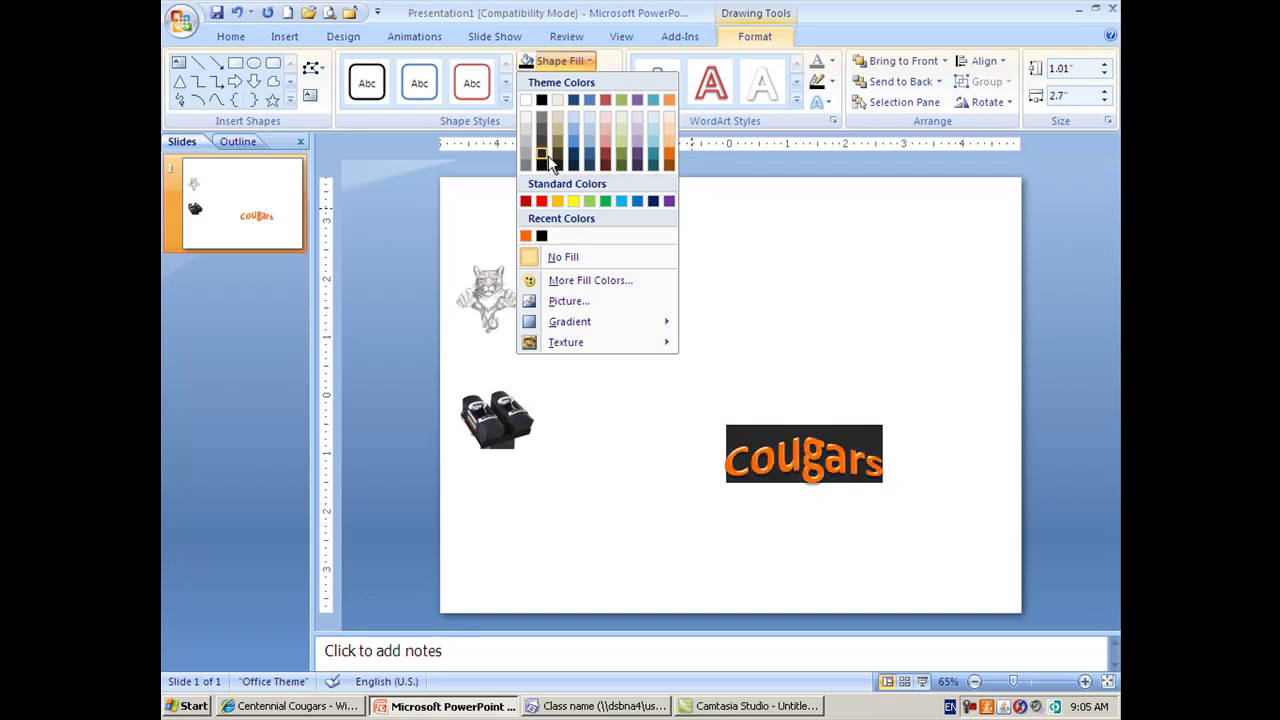
pyautogui.moveTo(549, 323)
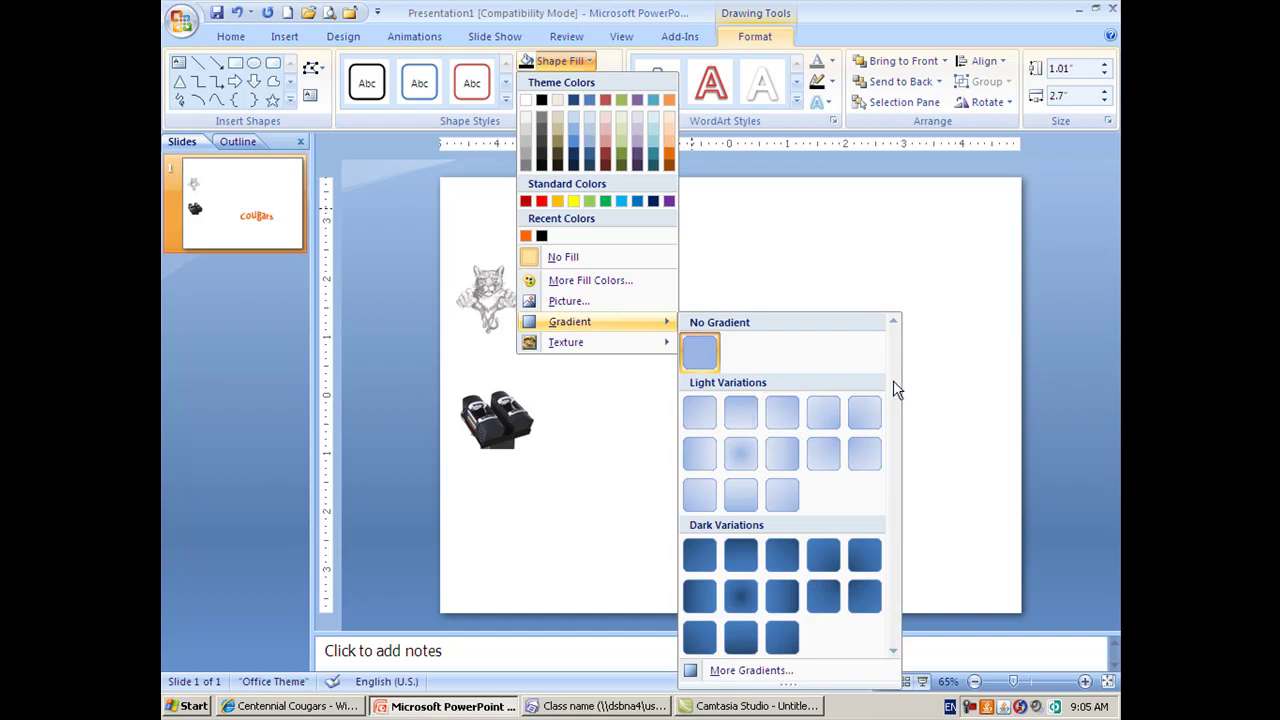
pyautogui.click(935, 405)
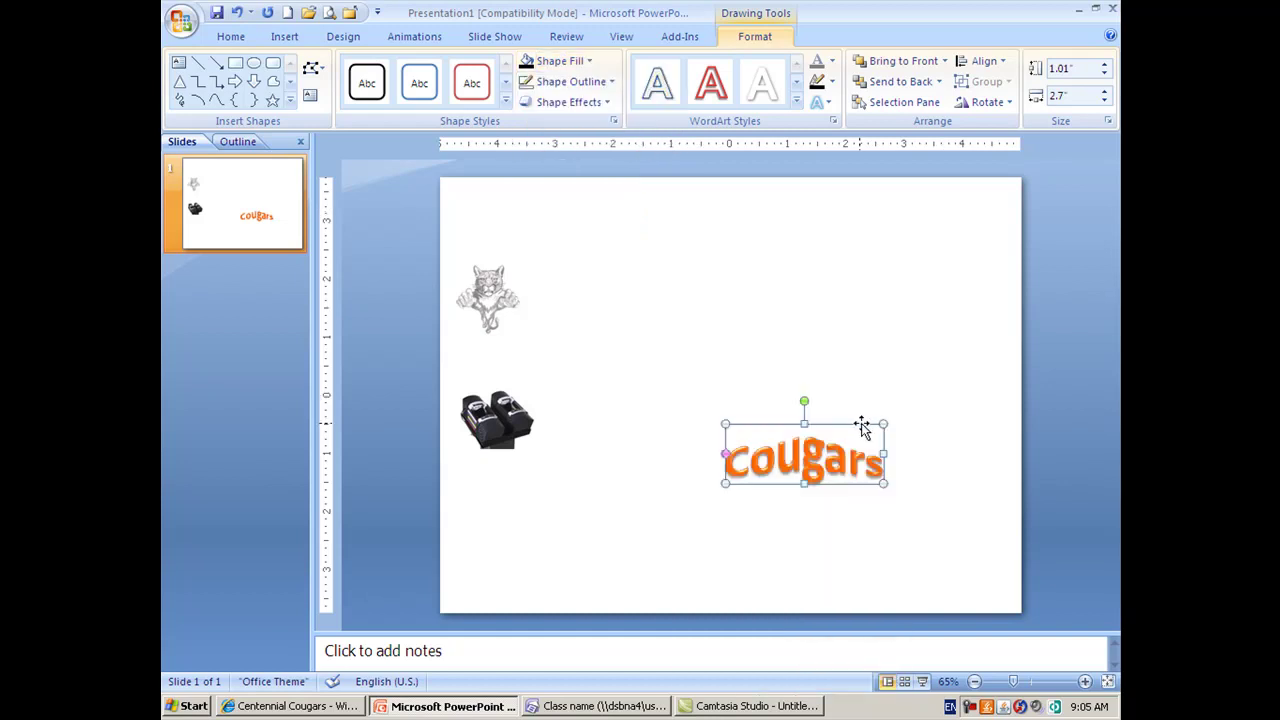
# Step: Place the Cougars WordArt in the slide's top-right corner, leaving it with no fill
pyautogui.moveTo(856, 422); pyautogui.dragTo(989, 203)
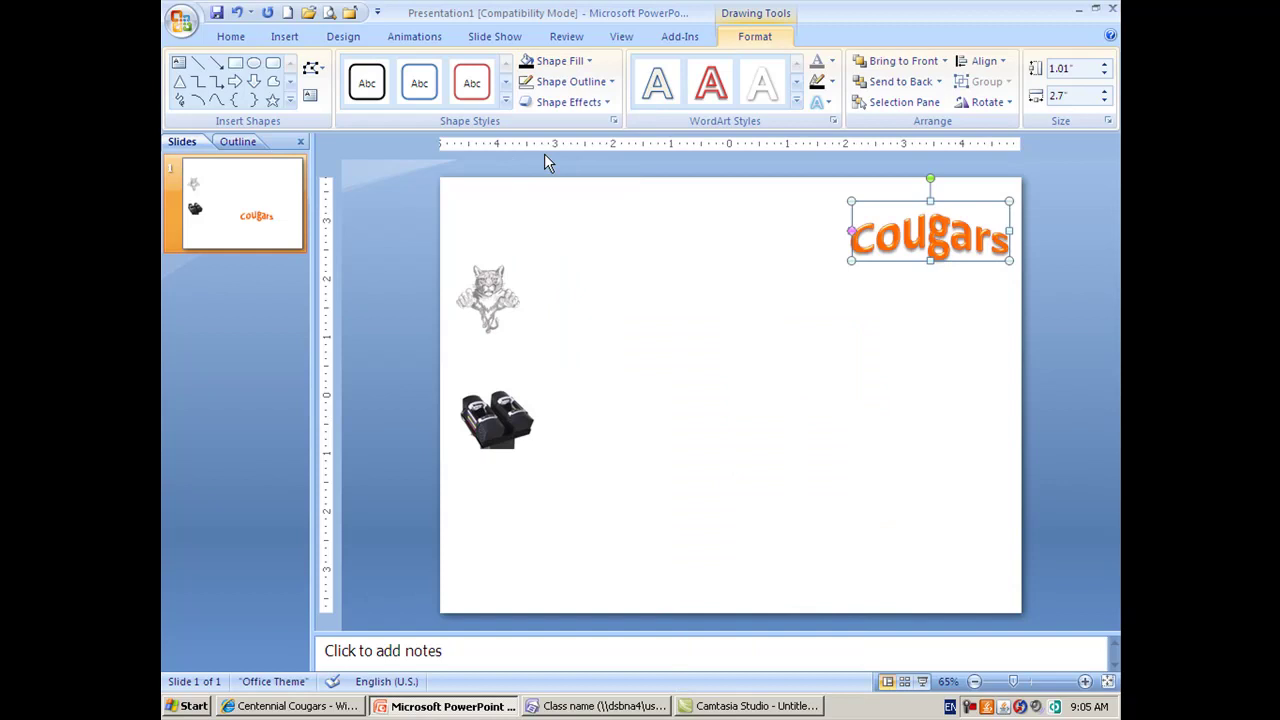
pyautogui.click(590, 62)
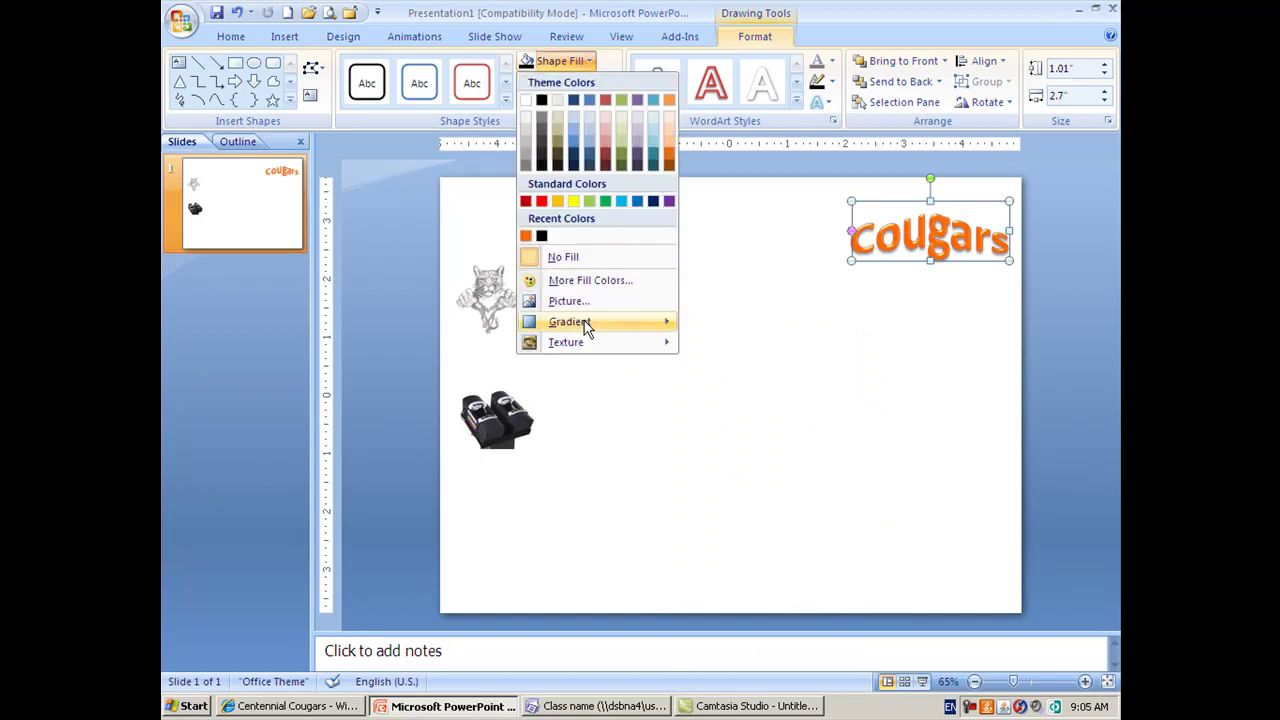
pyautogui.moveTo(630, 326)
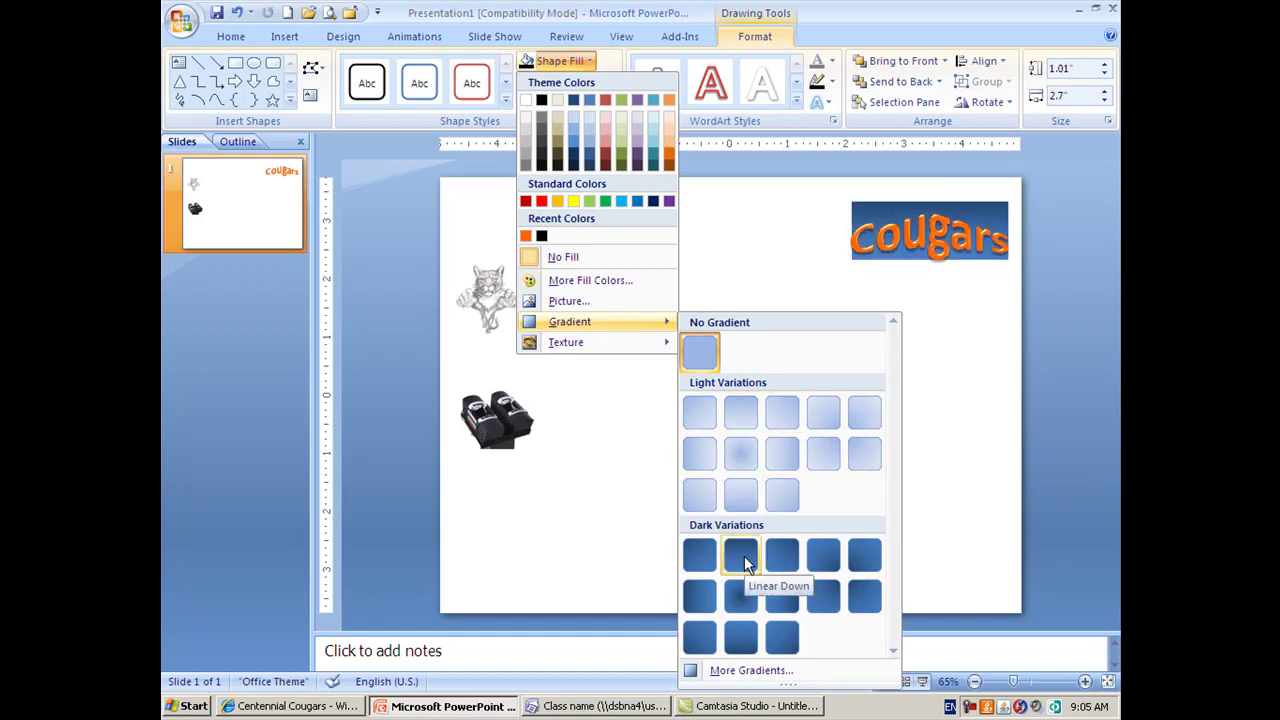
pyautogui.click(743, 291)
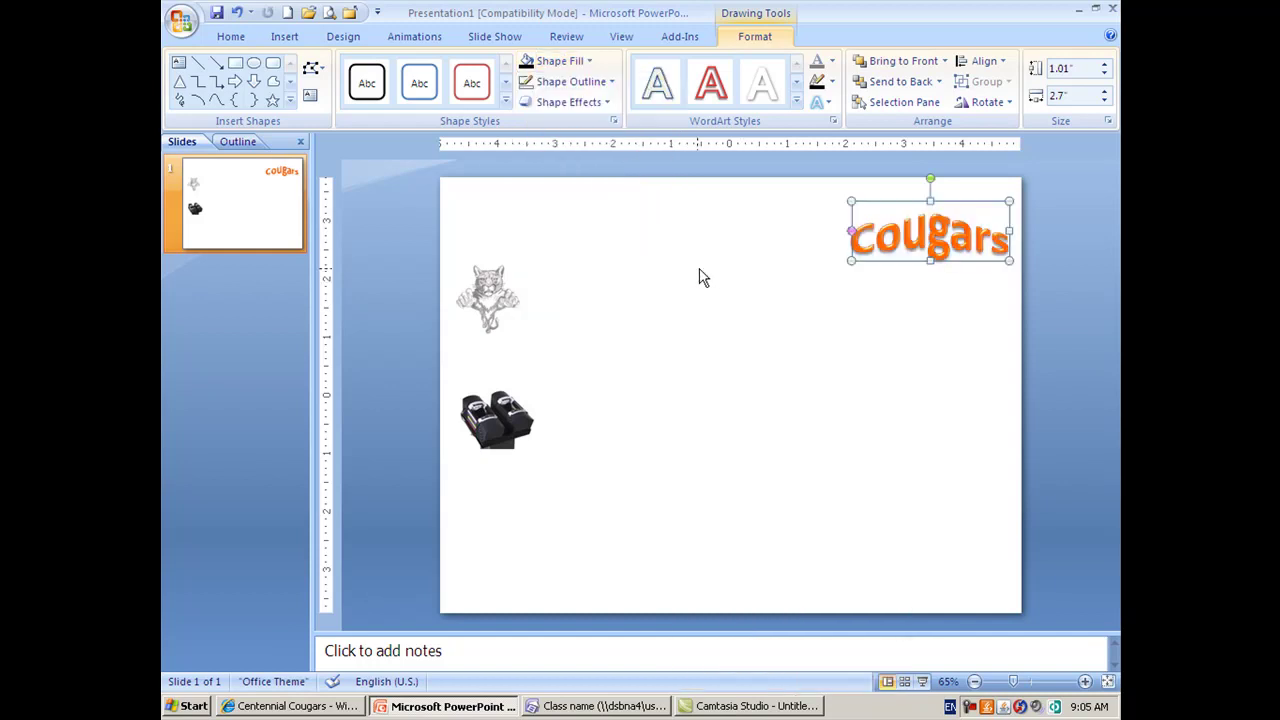
# Step: Check the outline options, then preview Reflection and Glow shape effects without applying them
pyautogui.click(615, 84)
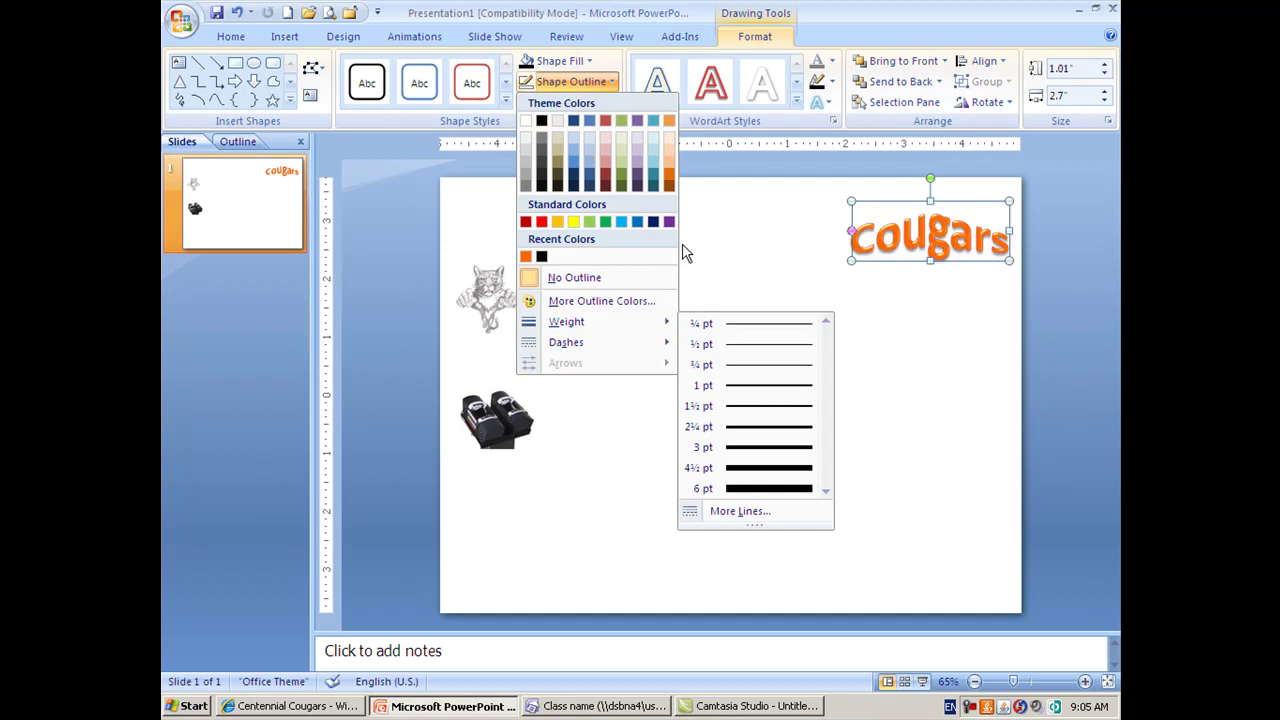
pyautogui.click(640, 165)
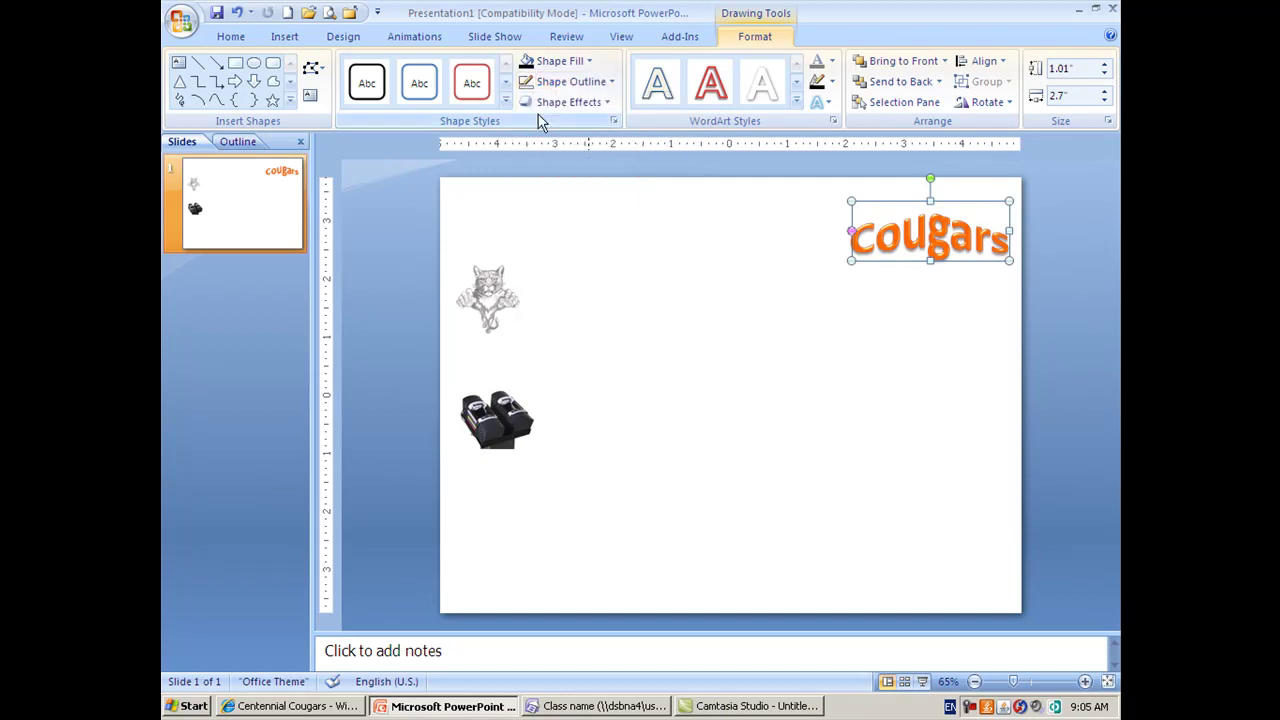
pyautogui.click(606, 100)
pyautogui.moveTo(543, 143)
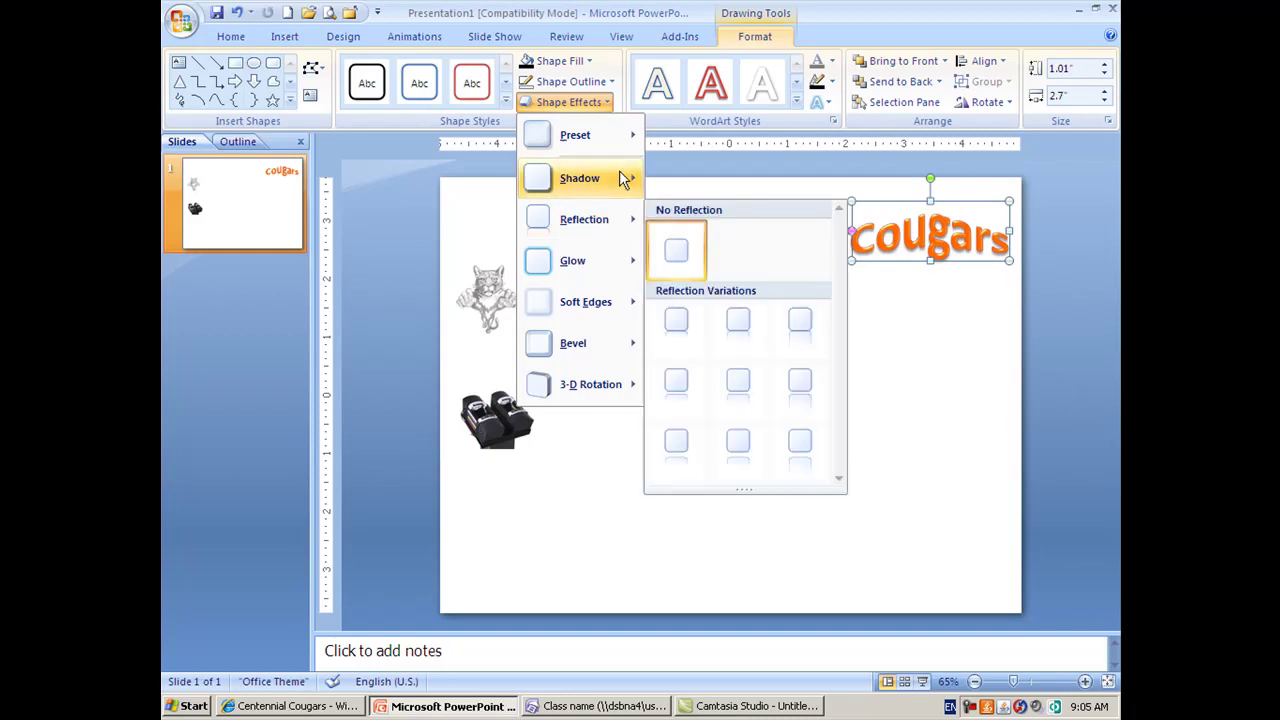
pyautogui.moveTo(618, 220)
pyautogui.moveTo(612, 178)
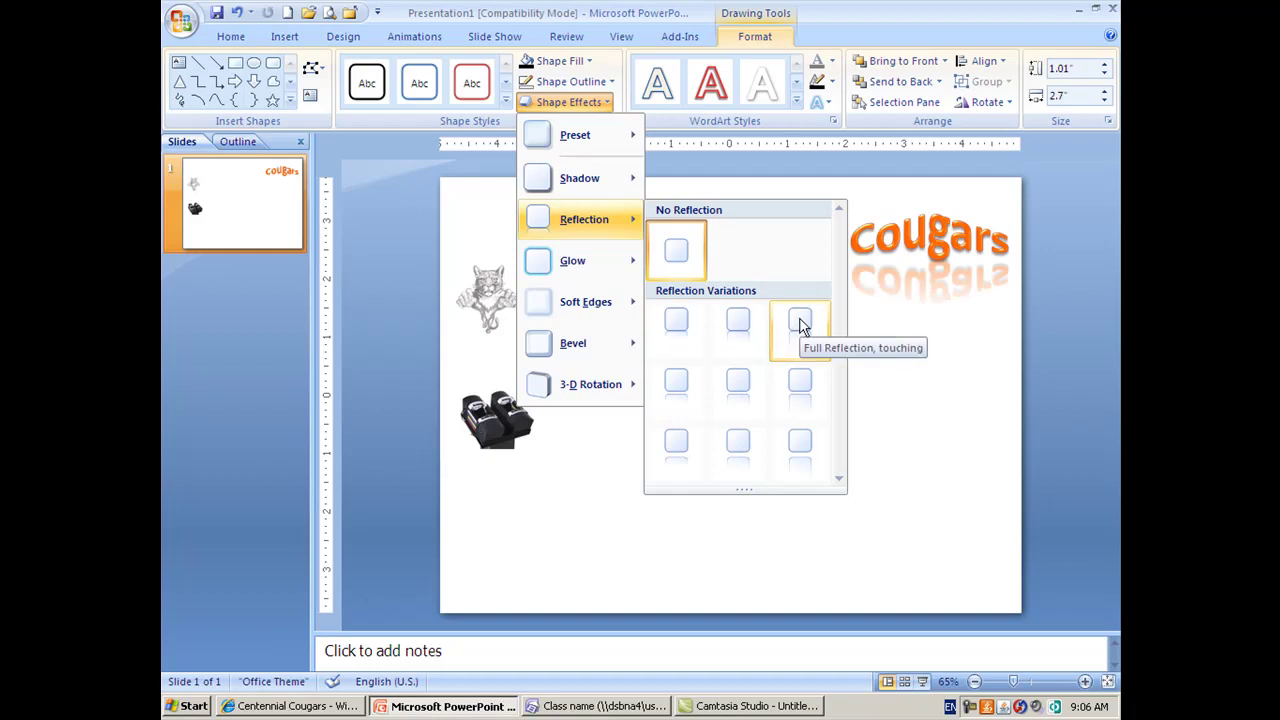
pyautogui.moveTo(533, 265)
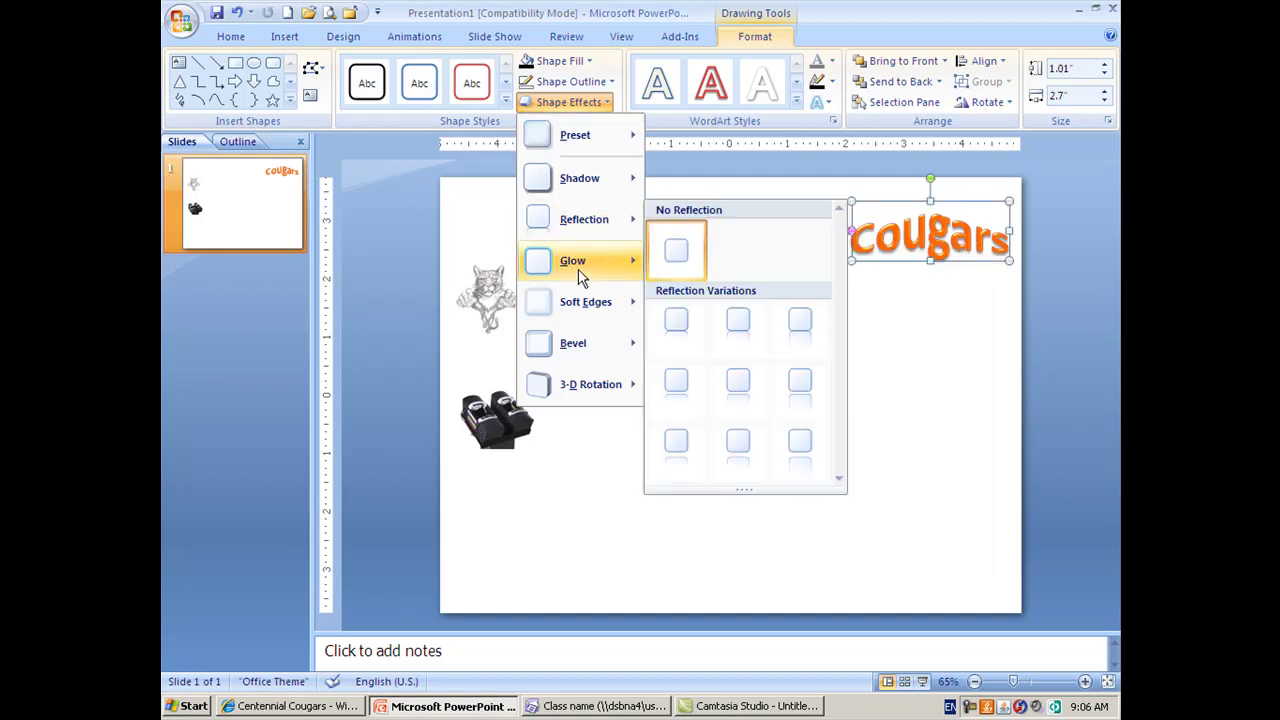
# Step: Preview Glow, Soft Edges, Bevel and 3-D Rotation effects, then dismiss them unapplied
pyautogui.moveTo(579, 264)
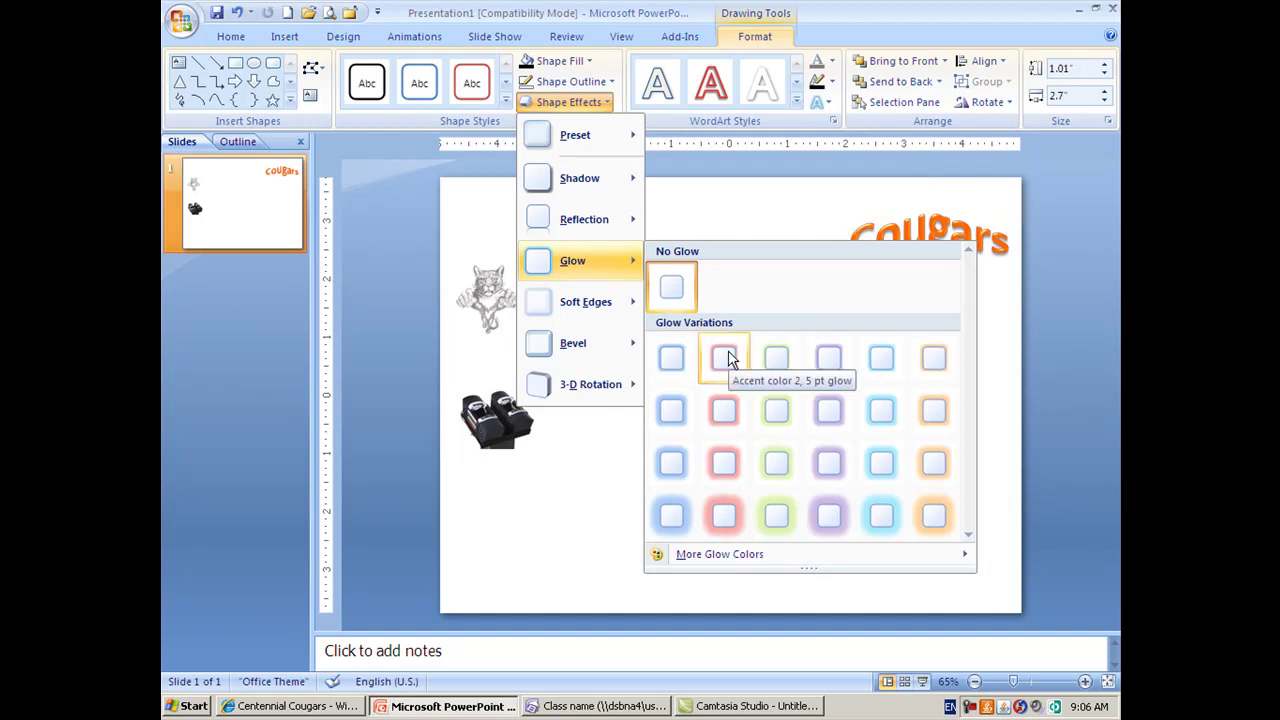
pyautogui.moveTo(590, 310)
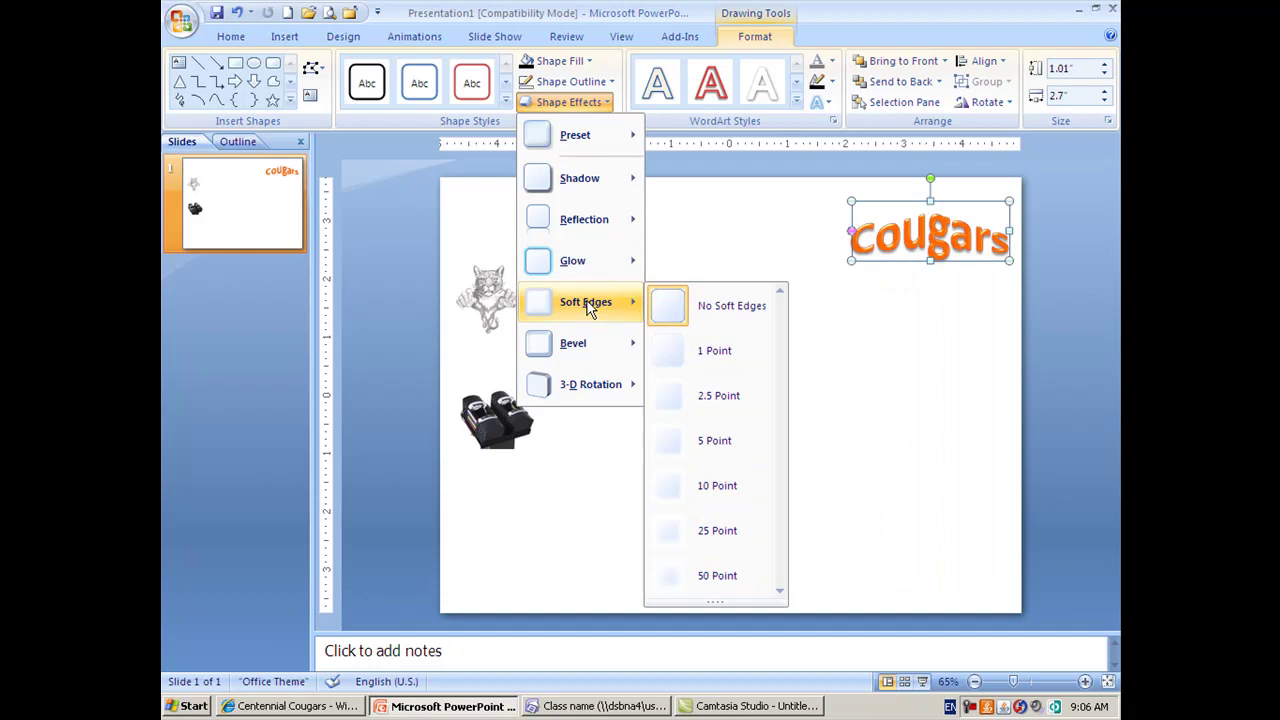
pyautogui.moveTo(586, 351)
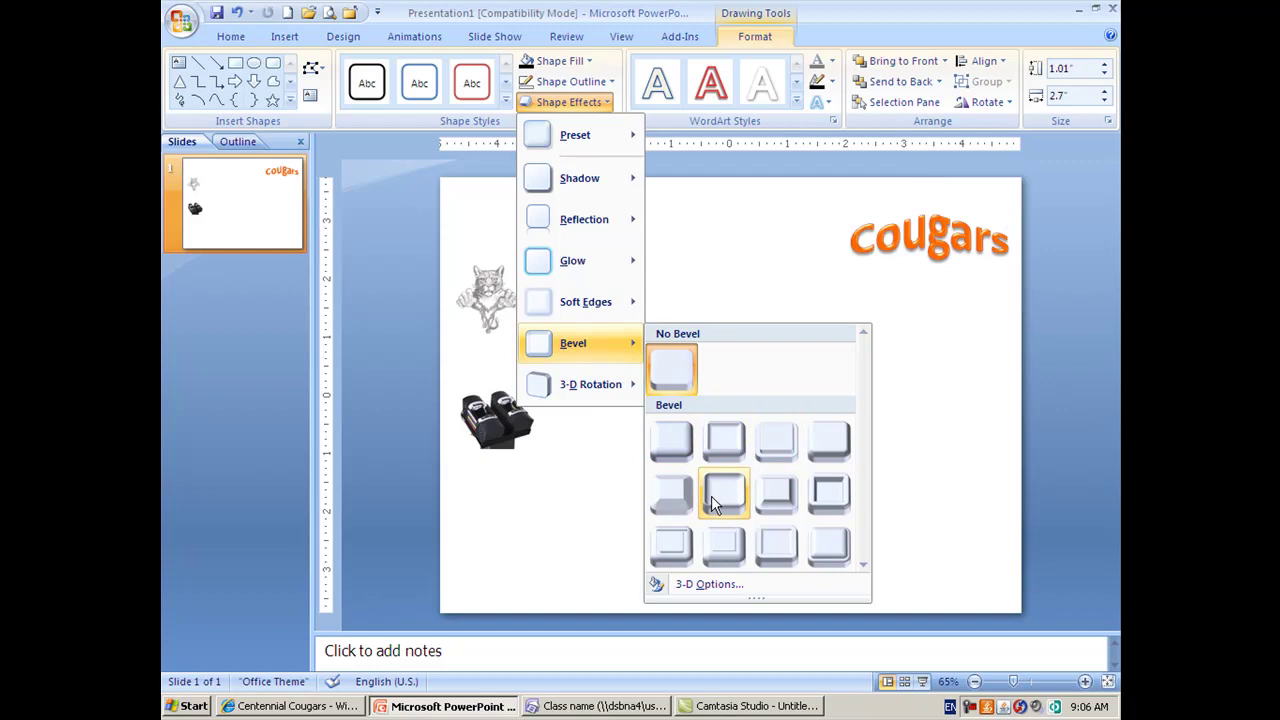
pyautogui.moveTo(616, 380)
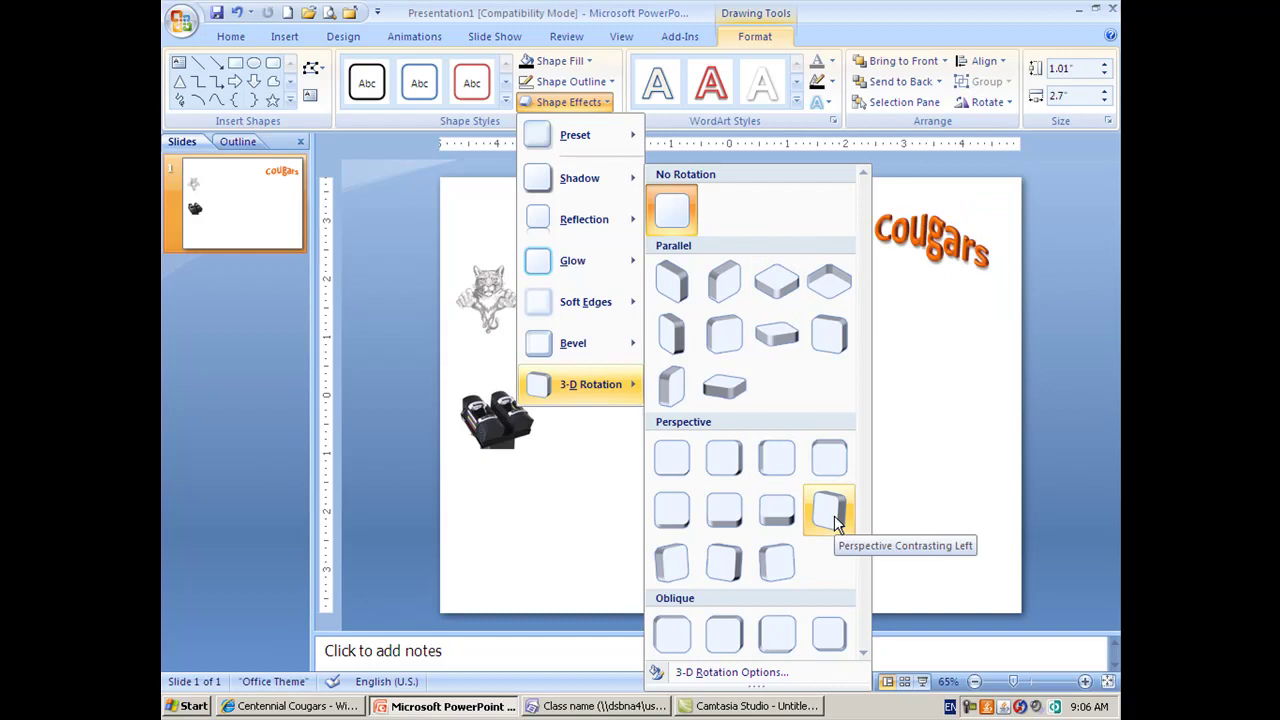
pyautogui.click(943, 352)
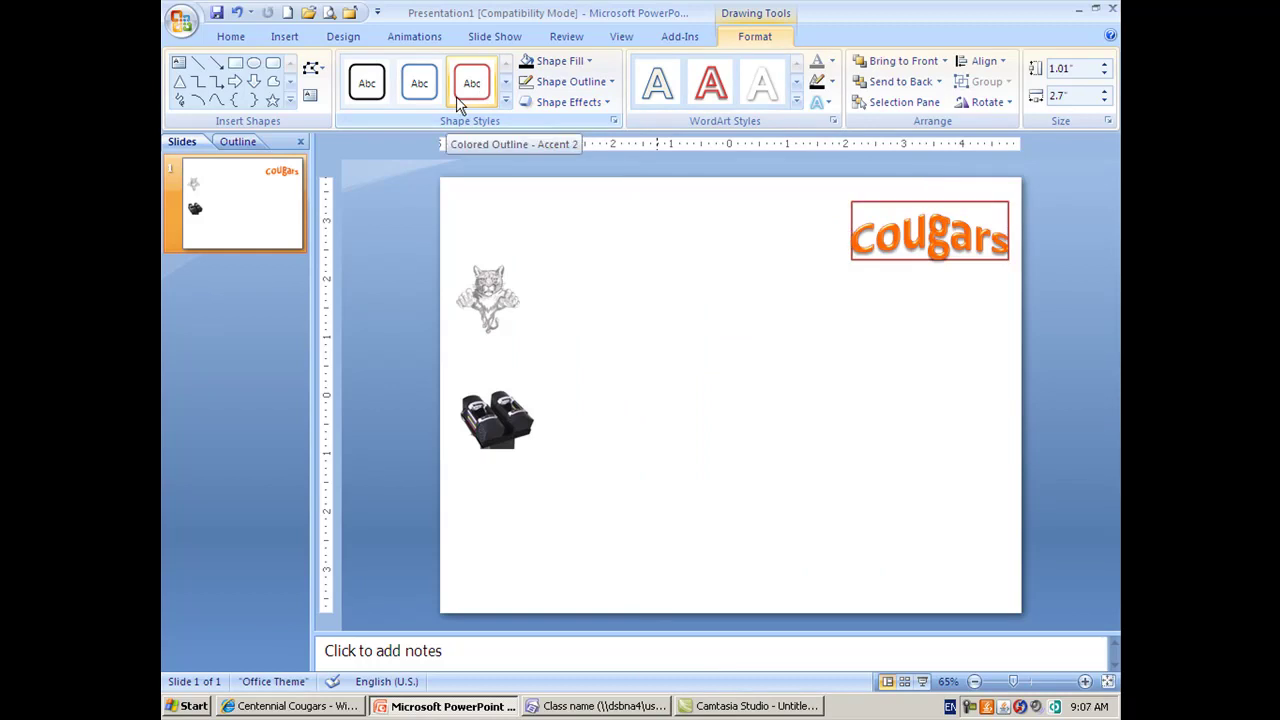
# Step: Move Cougars toward the slide centre with the wildcat picture just to its left
pyautogui.click(736, 356)
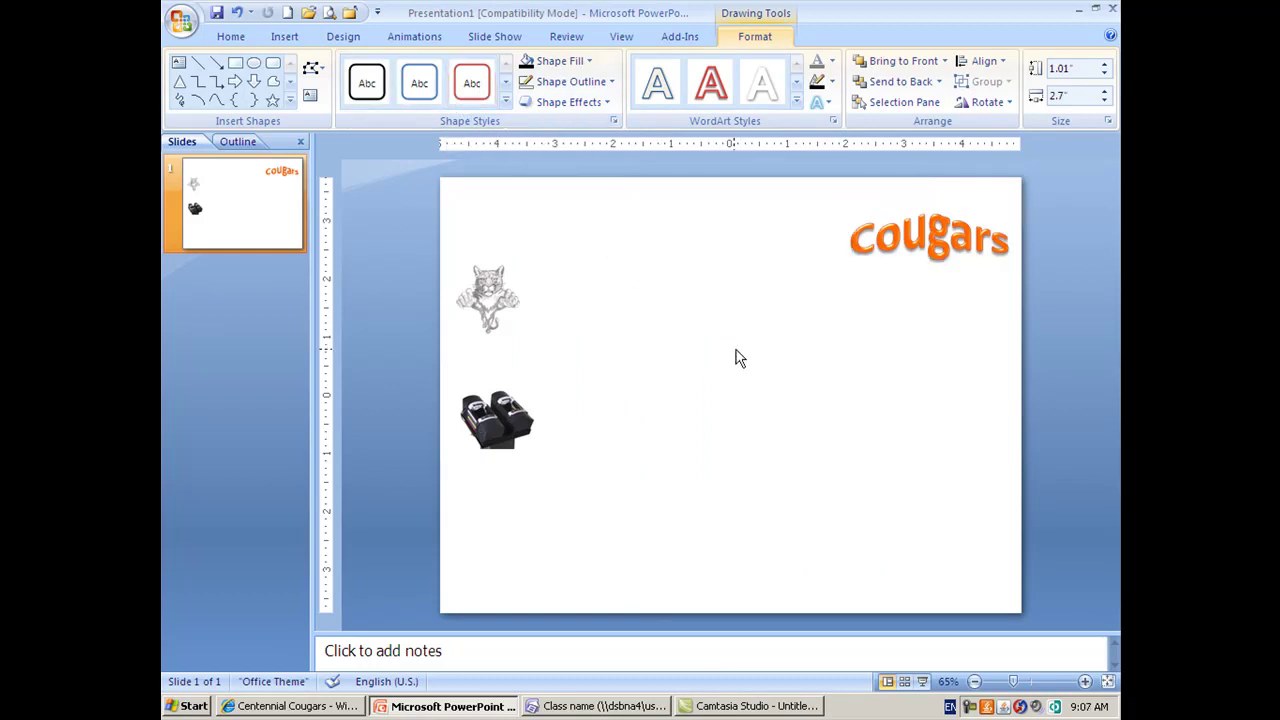
pyautogui.click(970, 205)
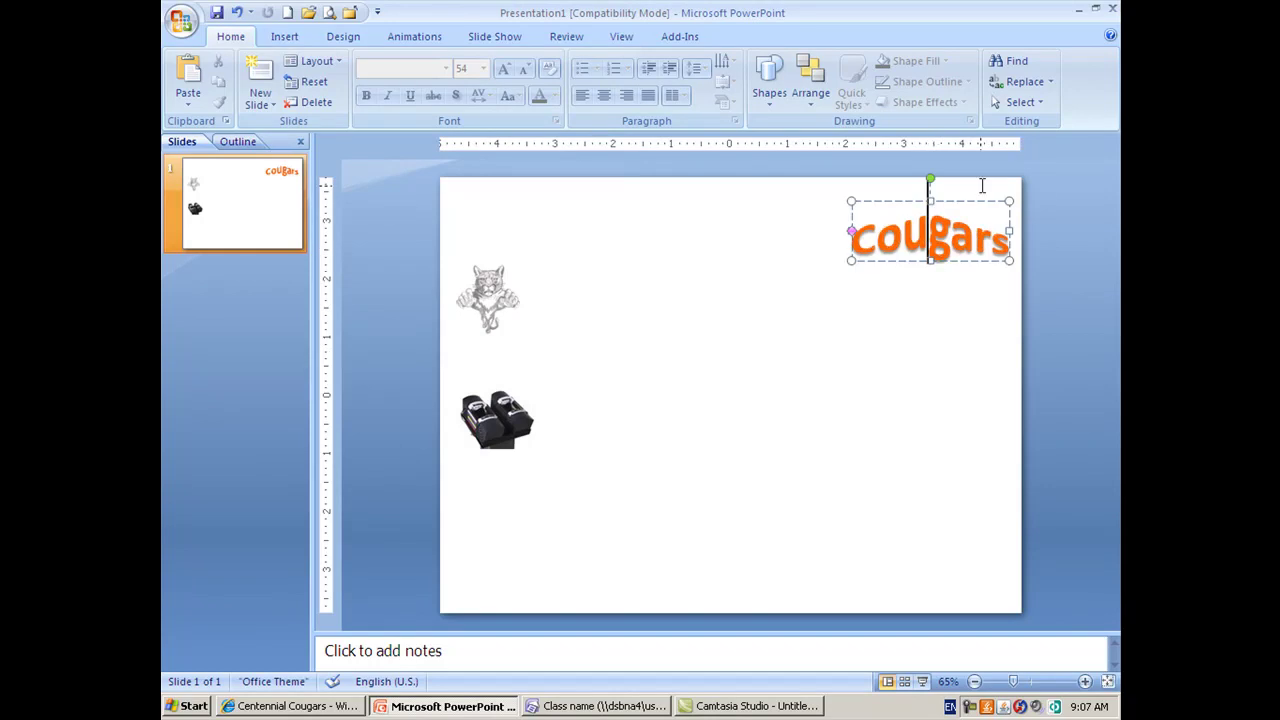
pyautogui.moveTo(975, 200)
pyautogui.mouseDown()
pyautogui.moveTo(863, 218)
pyautogui.moveTo(749, 325)
pyautogui.mouseUp()
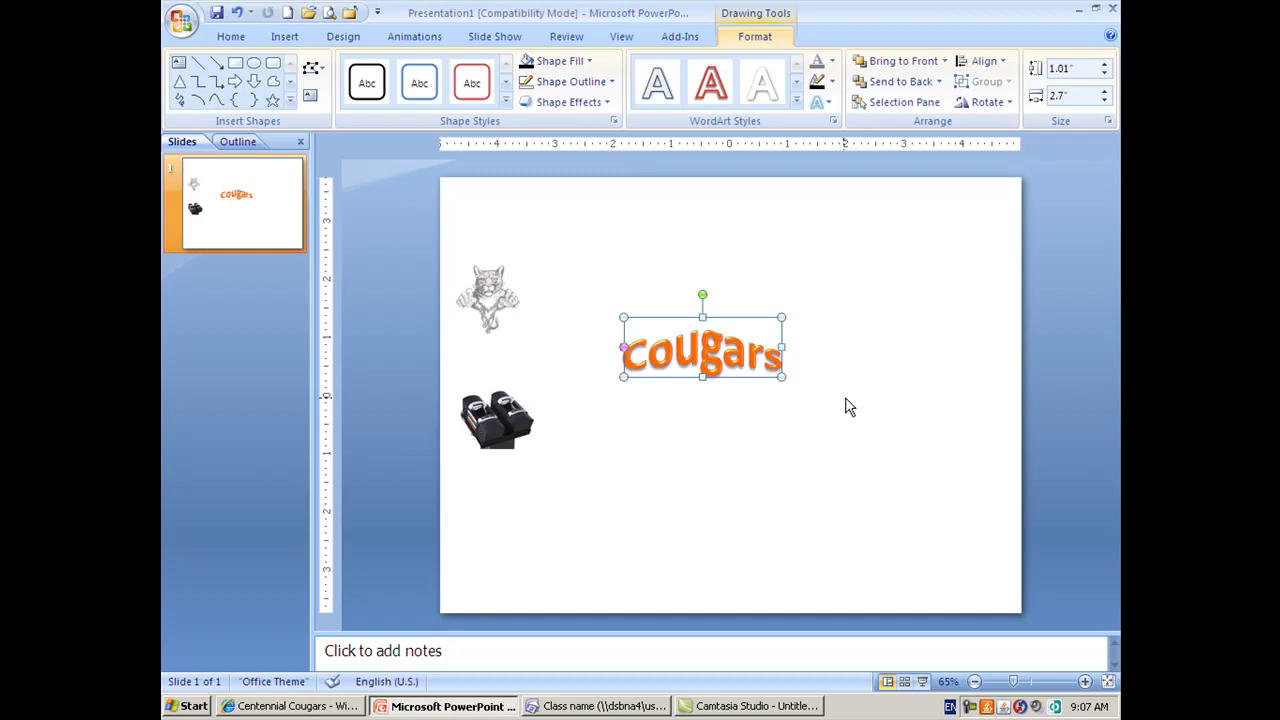
pyautogui.click(503, 305)
pyautogui.moveTo(520, 317); pyautogui.dragTo(583, 348)
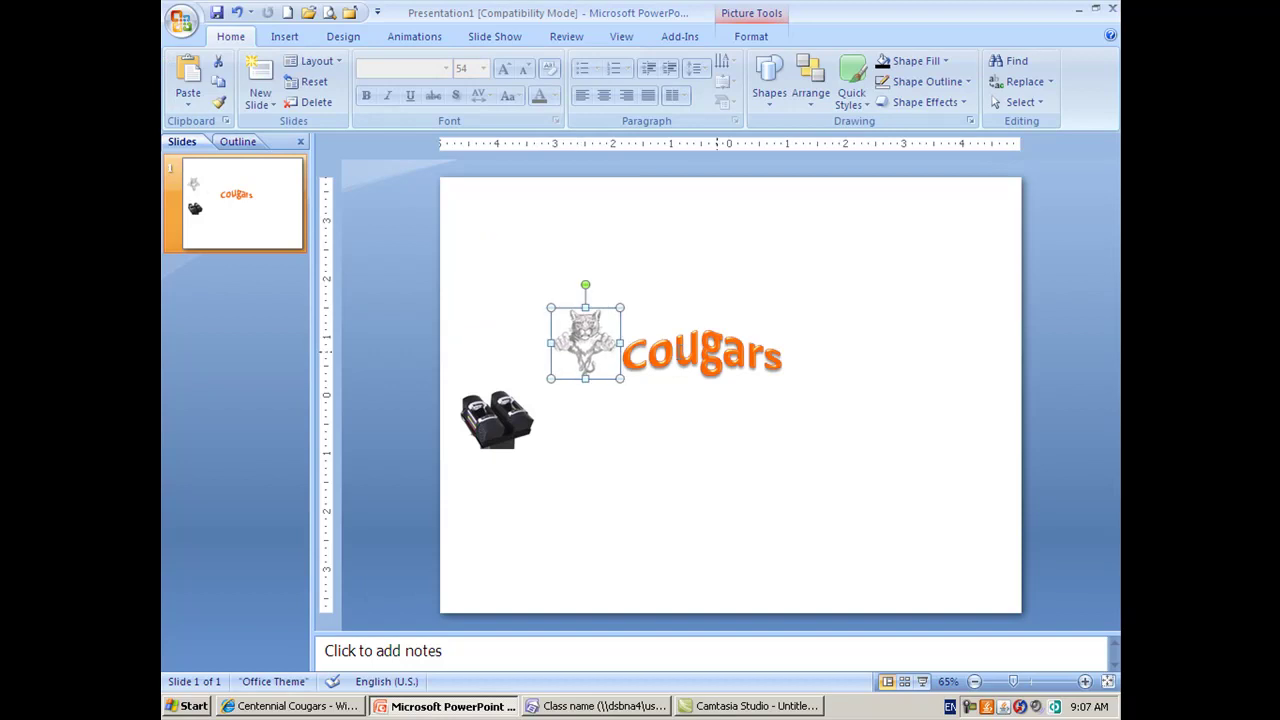
pyautogui.click(724, 342)
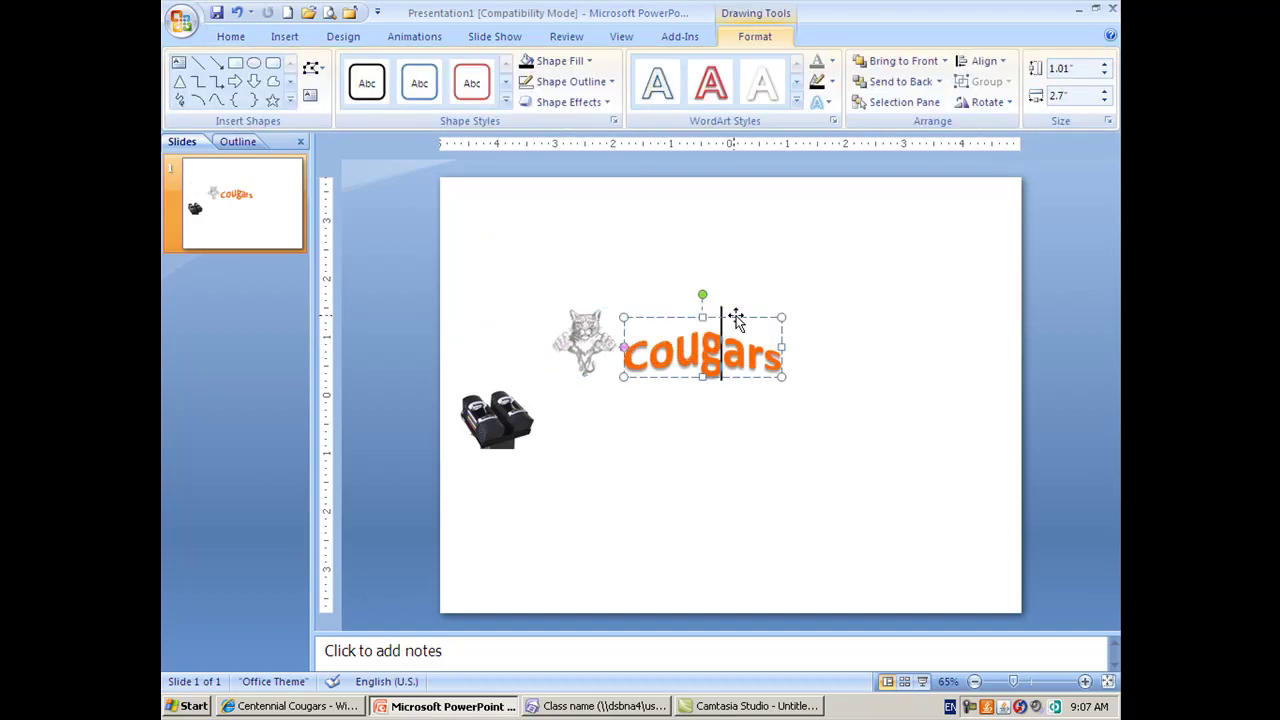
pyautogui.moveTo(738, 316); pyautogui.dragTo(762, 317)
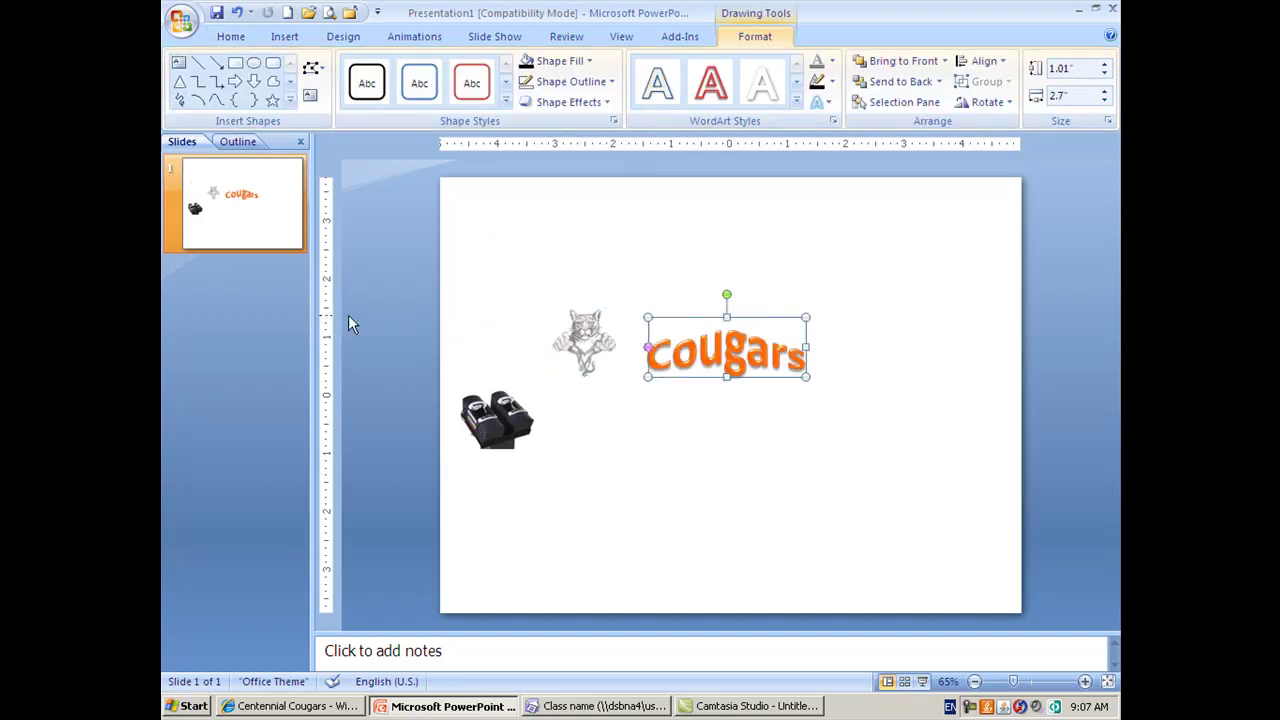
# Step: Ctrl-drag a wildcat copy to the right of Cougars and select all three objects
pyautogui.click(584, 343)
pyautogui.moveTo(772, 343); pyautogui.dragTo(853, 345)
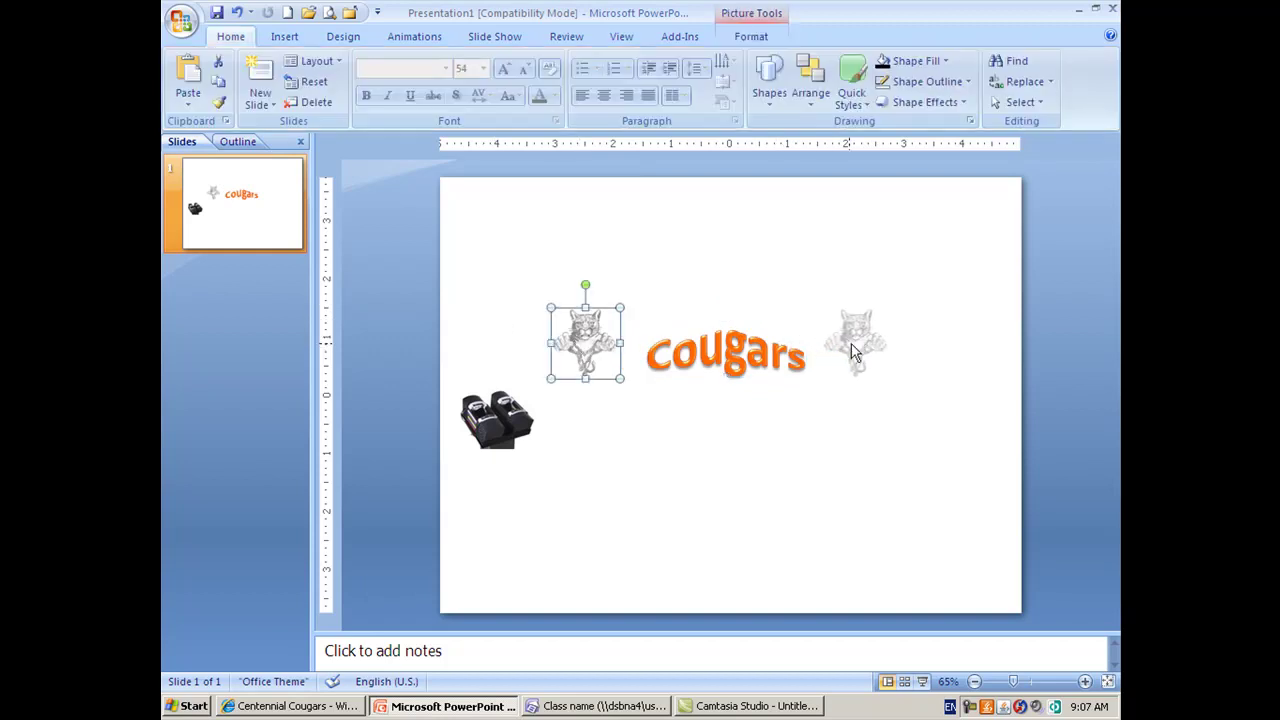
pyautogui.keyDown('shift'); pyautogui.click(772, 360); pyautogui.keyUp('shift')
pyautogui.keyDown('shift'); pyautogui.click(605, 345); pyautogui.keyUp('shift')
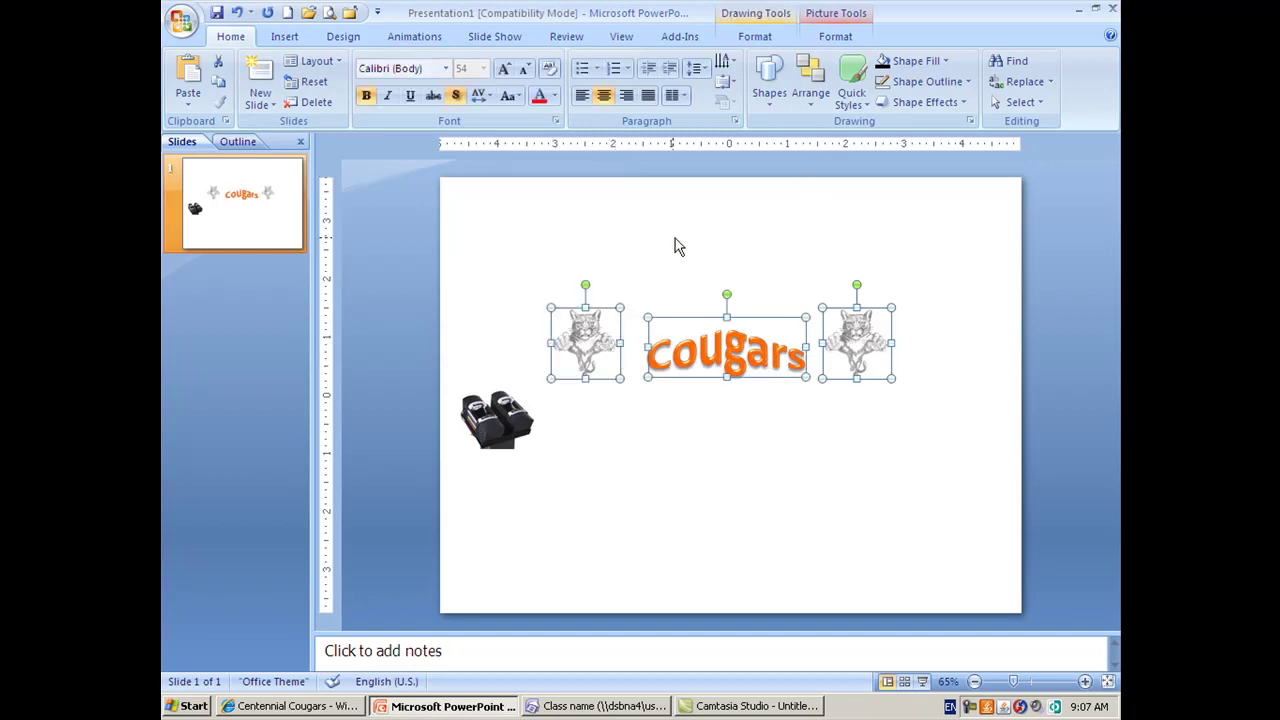
# Step: Apply Align Middle to the two wildcats and the Cougars WordArt
pyautogui.click(812, 100)
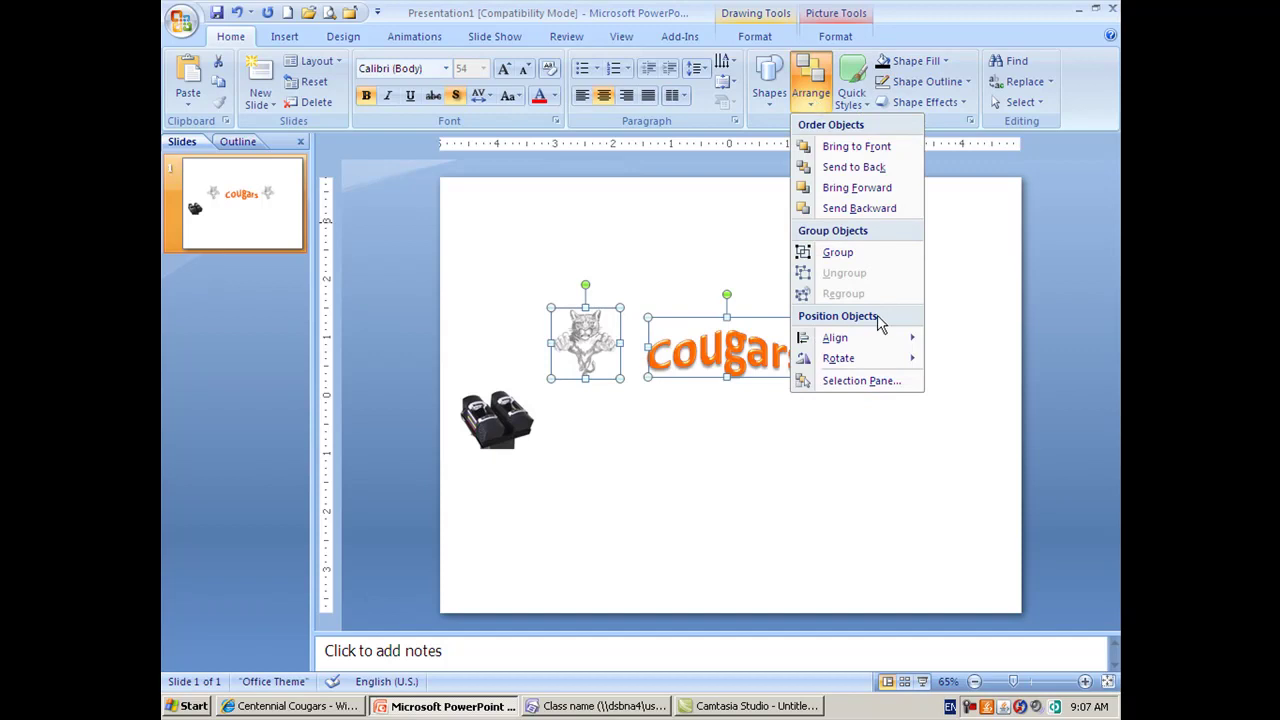
pyautogui.moveTo(882, 340)
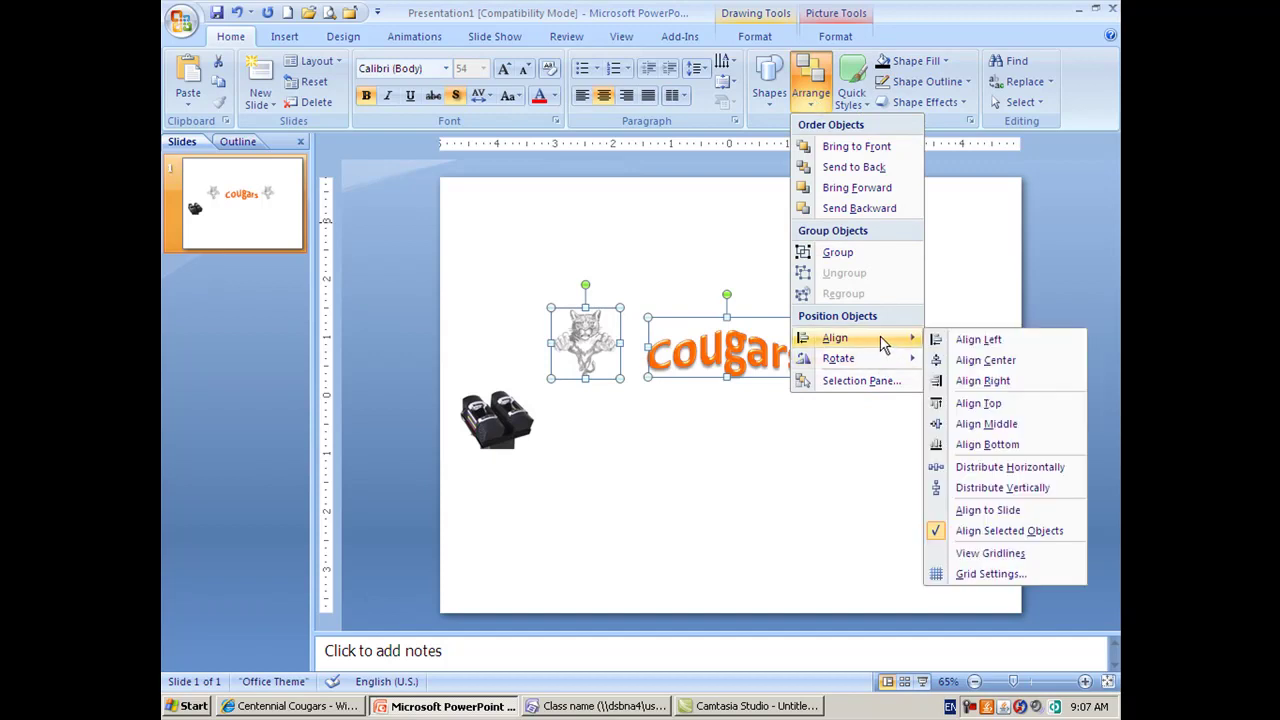
pyautogui.click(979, 425)
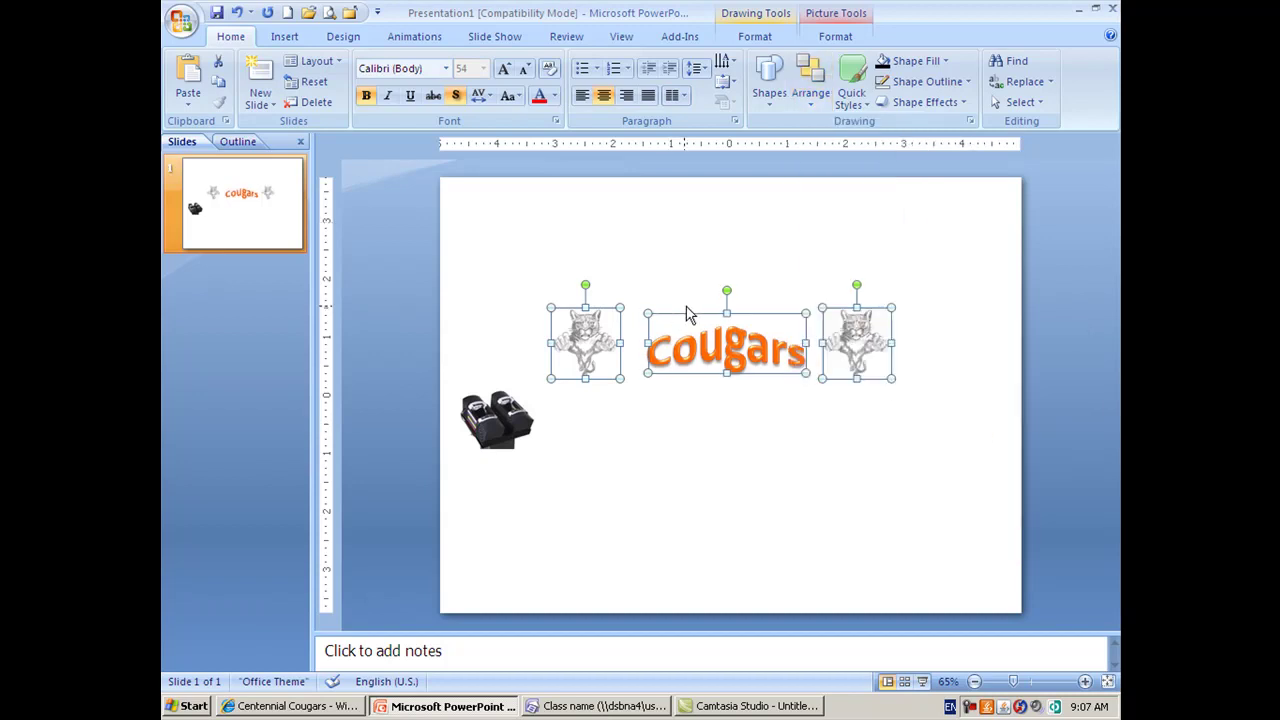
# Step: Distribute the three objects horizontally with equal spacing
pyautogui.click(810, 102)
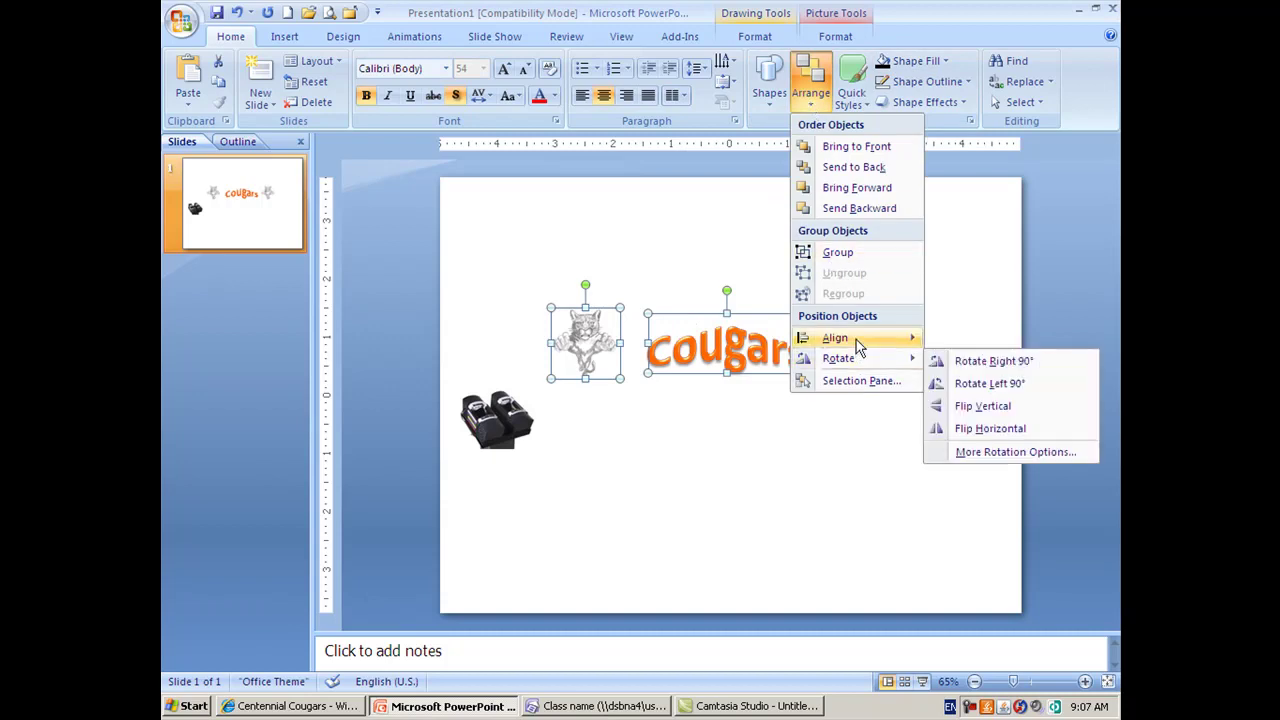
pyautogui.moveTo(888, 340)
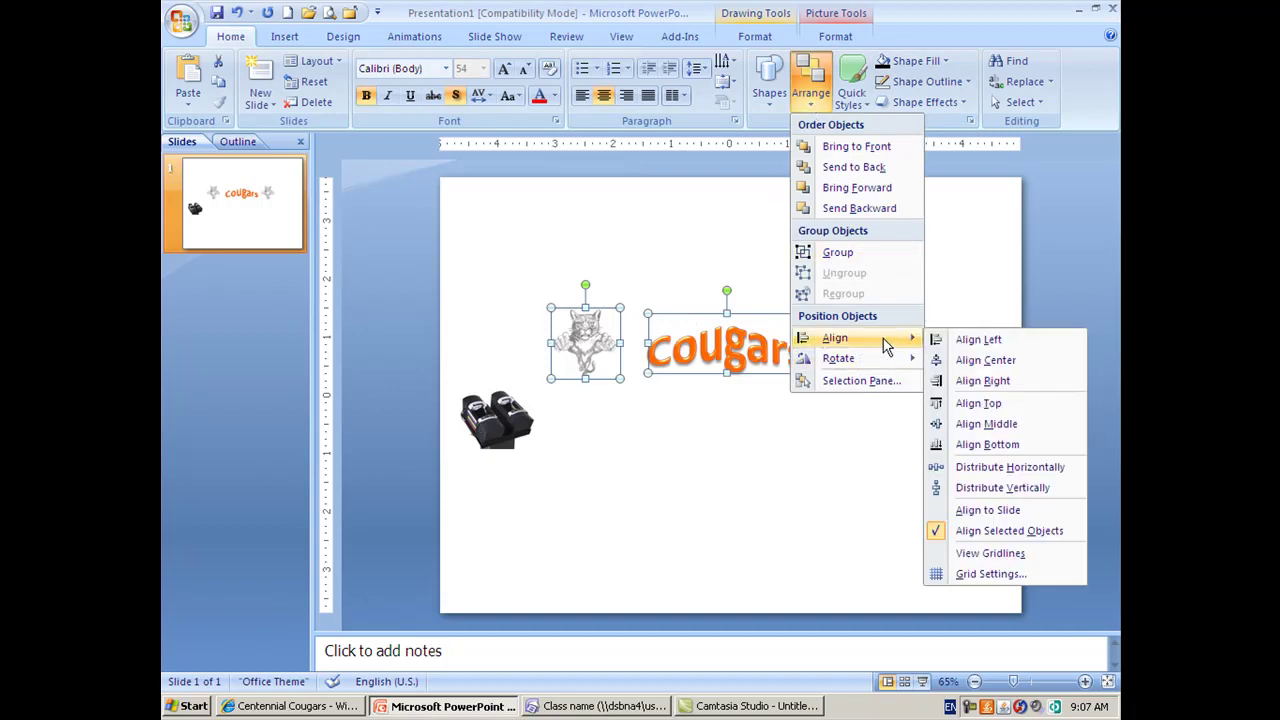
pyautogui.click(988, 470)
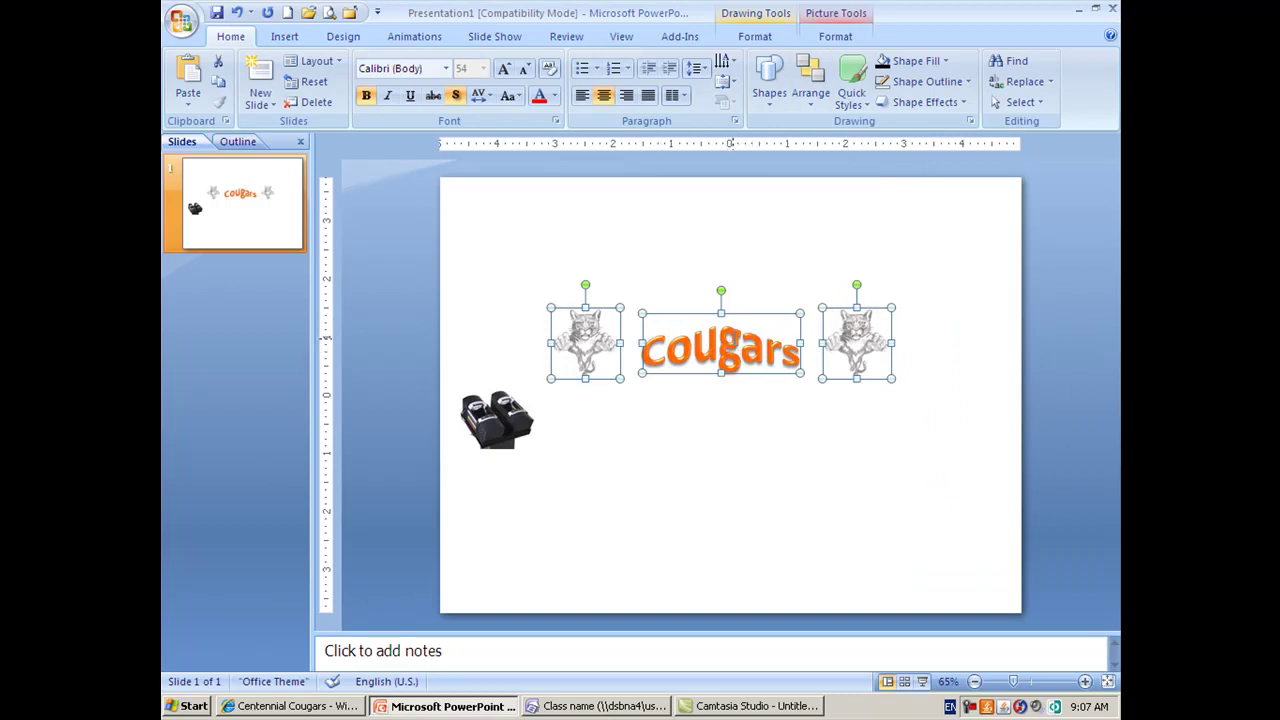
# Step: Group the two wildcats and the Cougars WordArt into one object
pyautogui.rightClick(695, 313)
pyautogui.moveTo(752, 392)
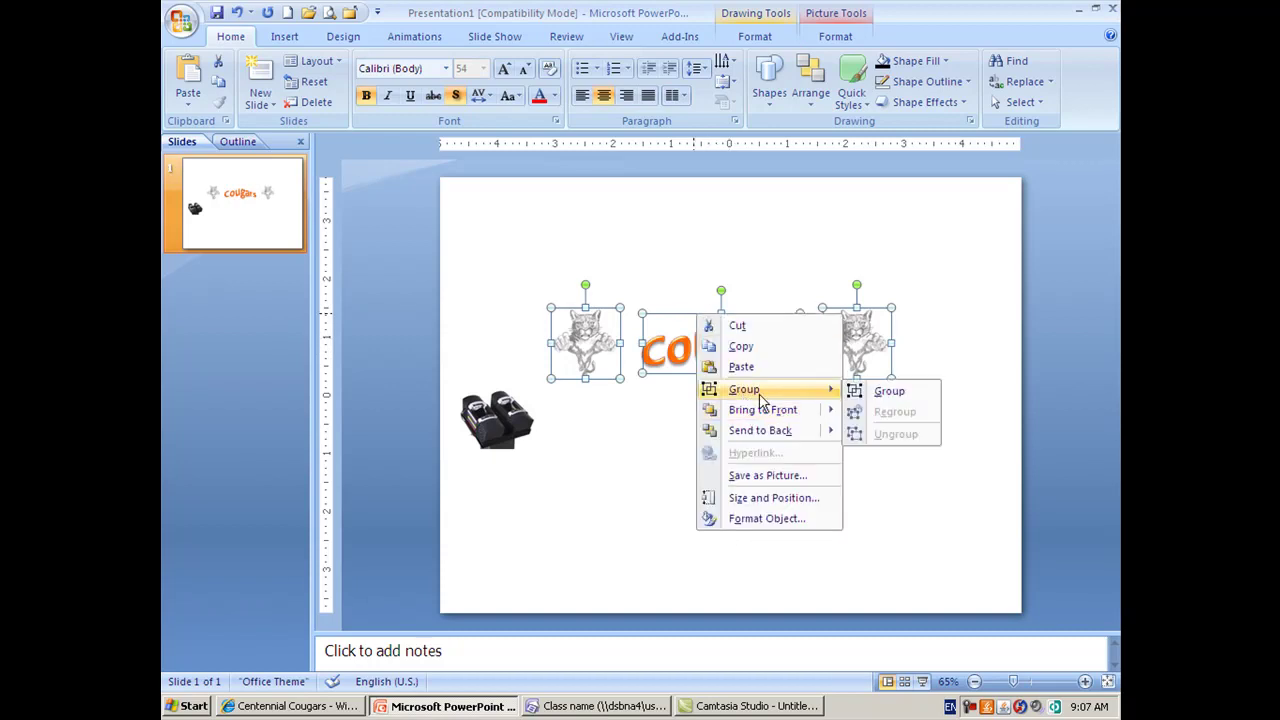
pyautogui.click(884, 391)
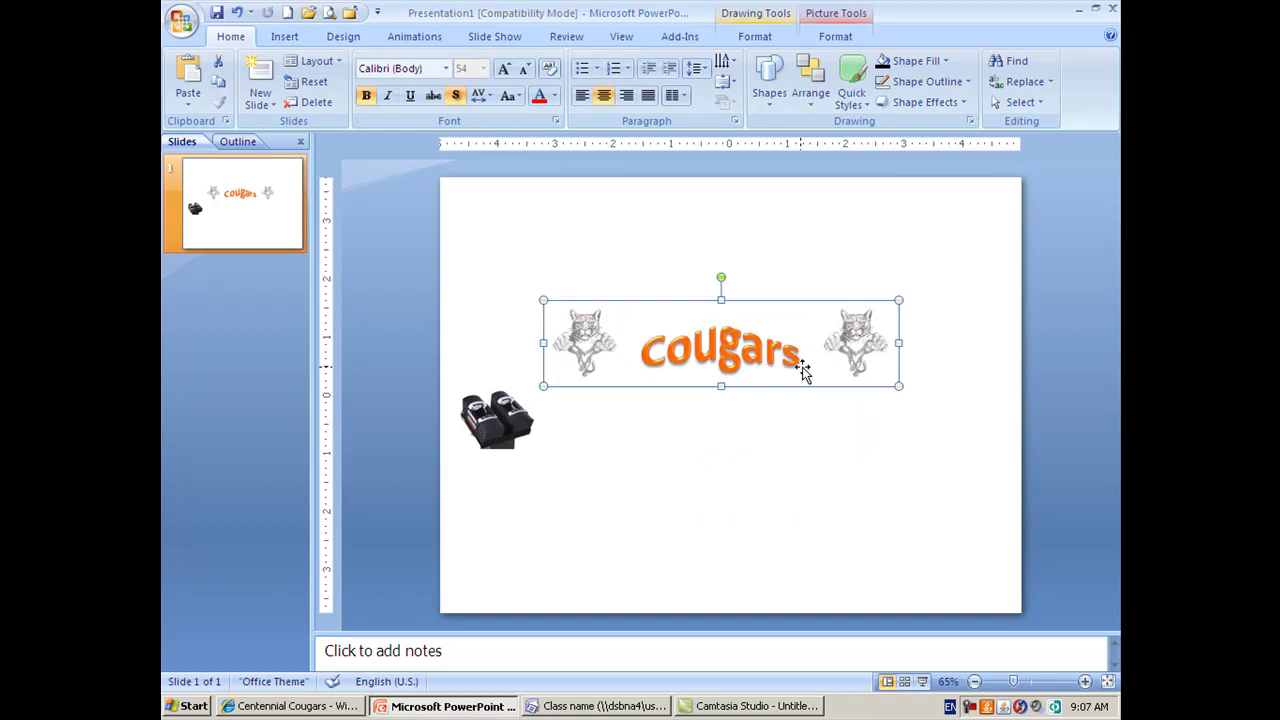
# Step: Save the group as Picture1.png in the junk folder, replacing the existing file
pyautogui.rightClick(764, 316)
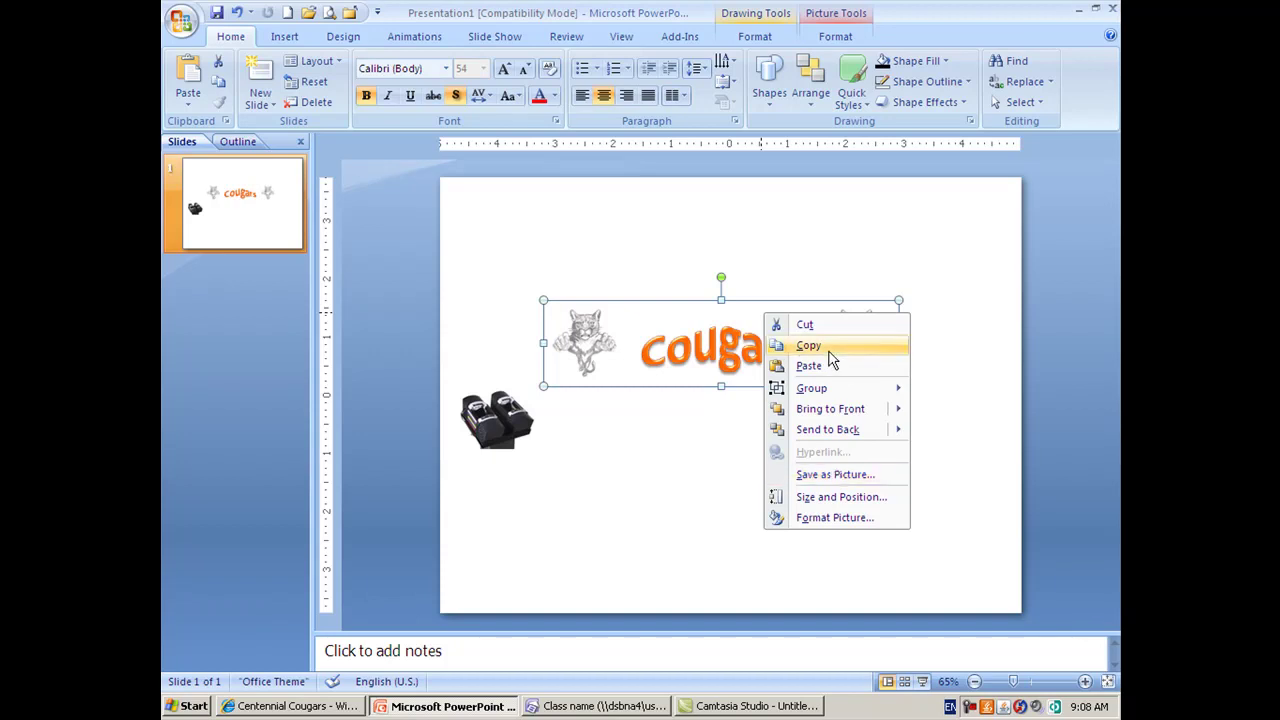
pyautogui.click(825, 476)
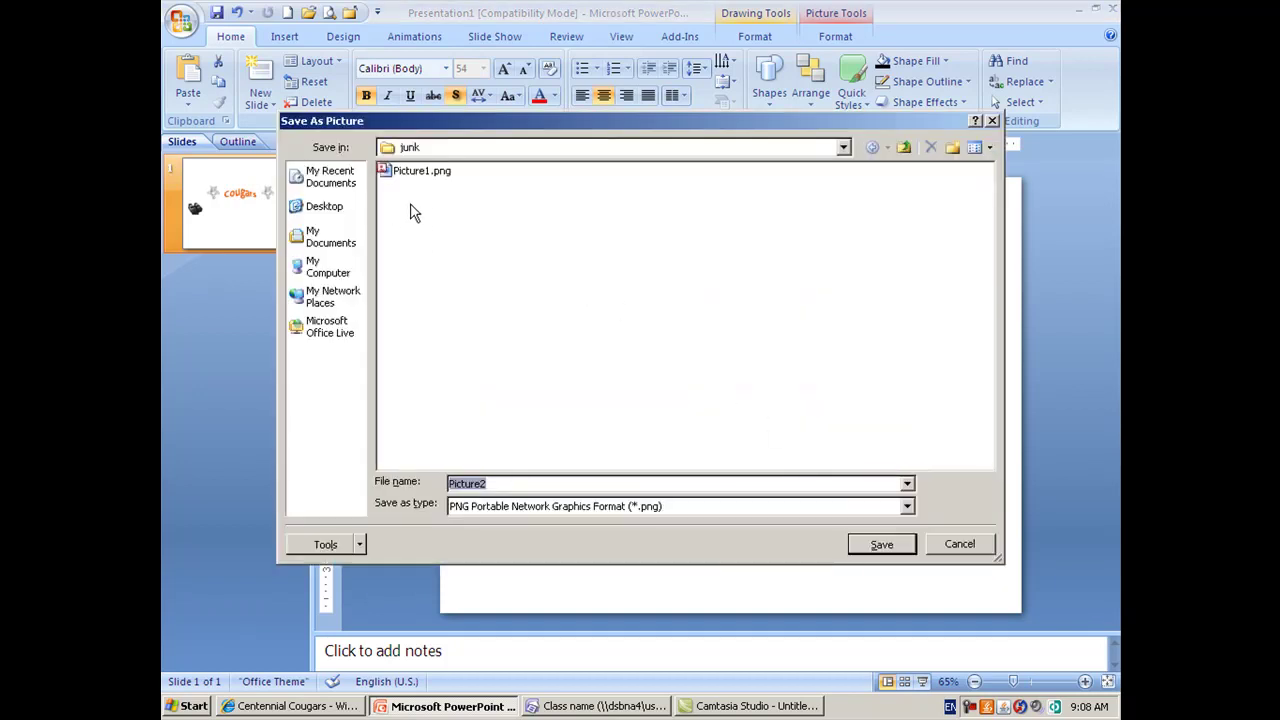
pyautogui.click(409, 178)
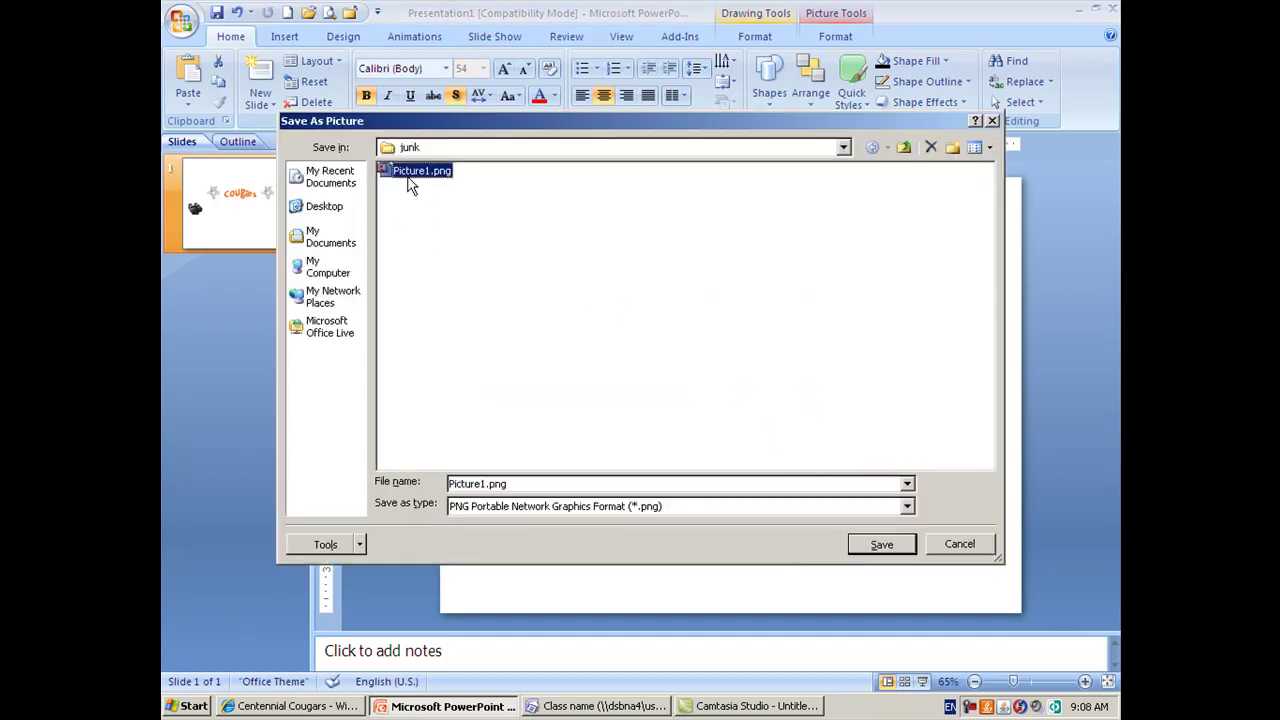
pyautogui.click(880, 548)
pyautogui.click(622, 401)
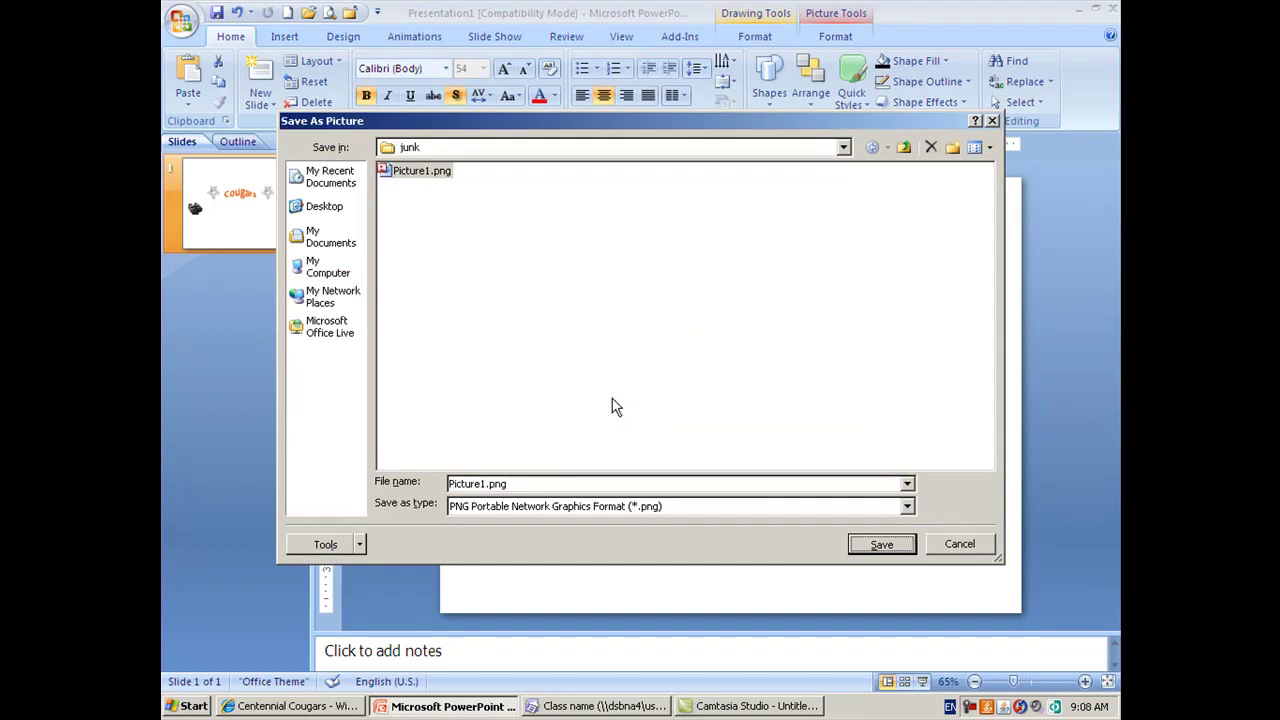
# Step: Insert Picture1.png into the empty header paragraph of temphome.dwt, then go back to PowerPoint
pyautogui.click(598, 706)
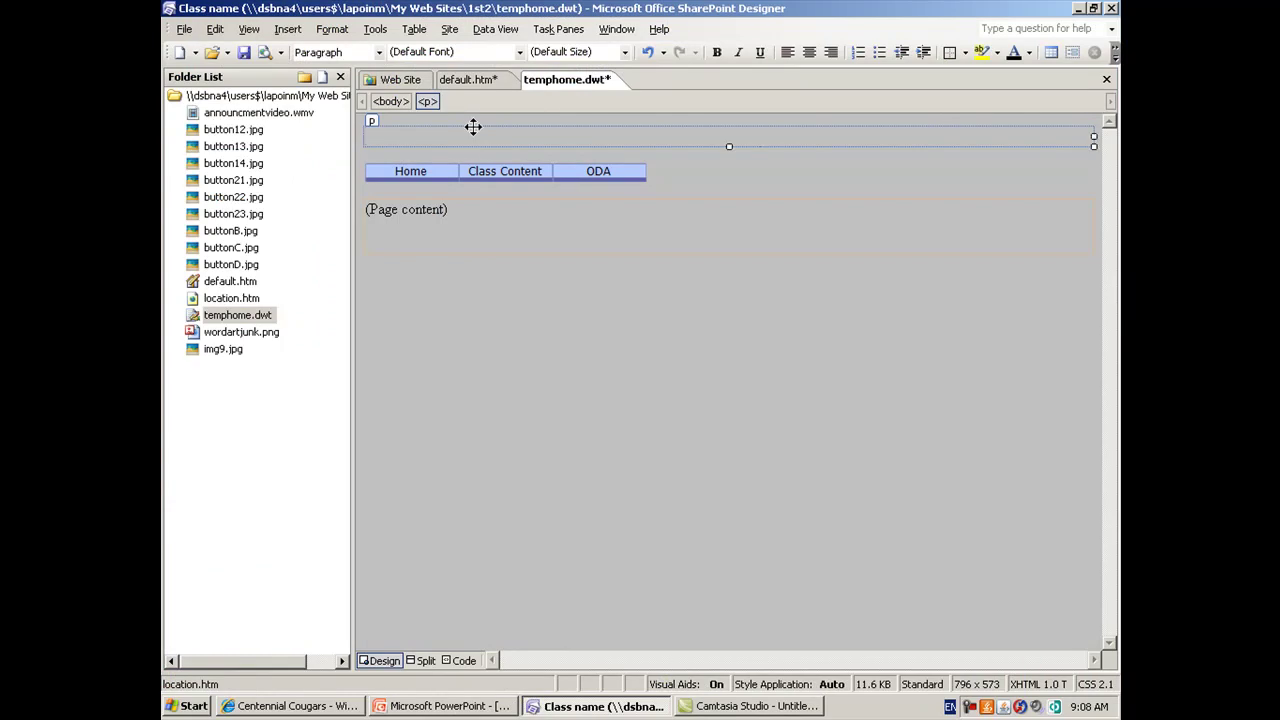
pyautogui.click(667, 127)
pyautogui.click(288, 29)
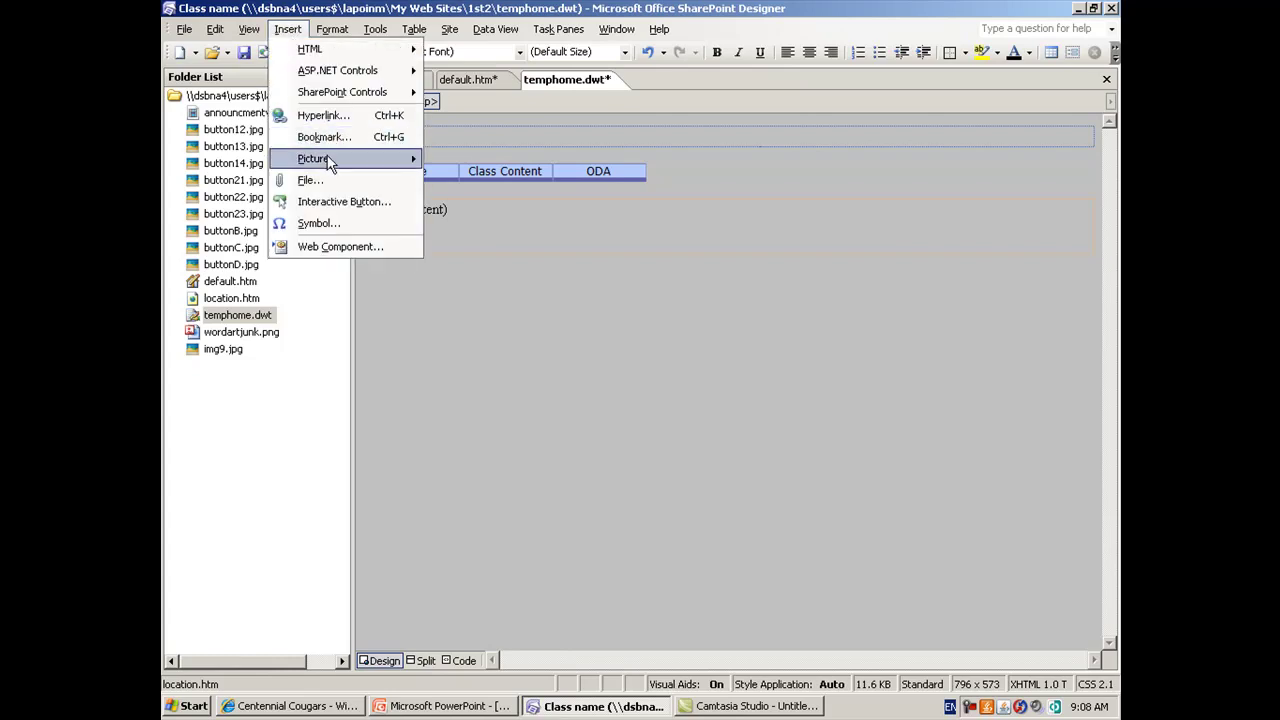
pyautogui.moveTo(325, 158)
pyautogui.click(462, 160)
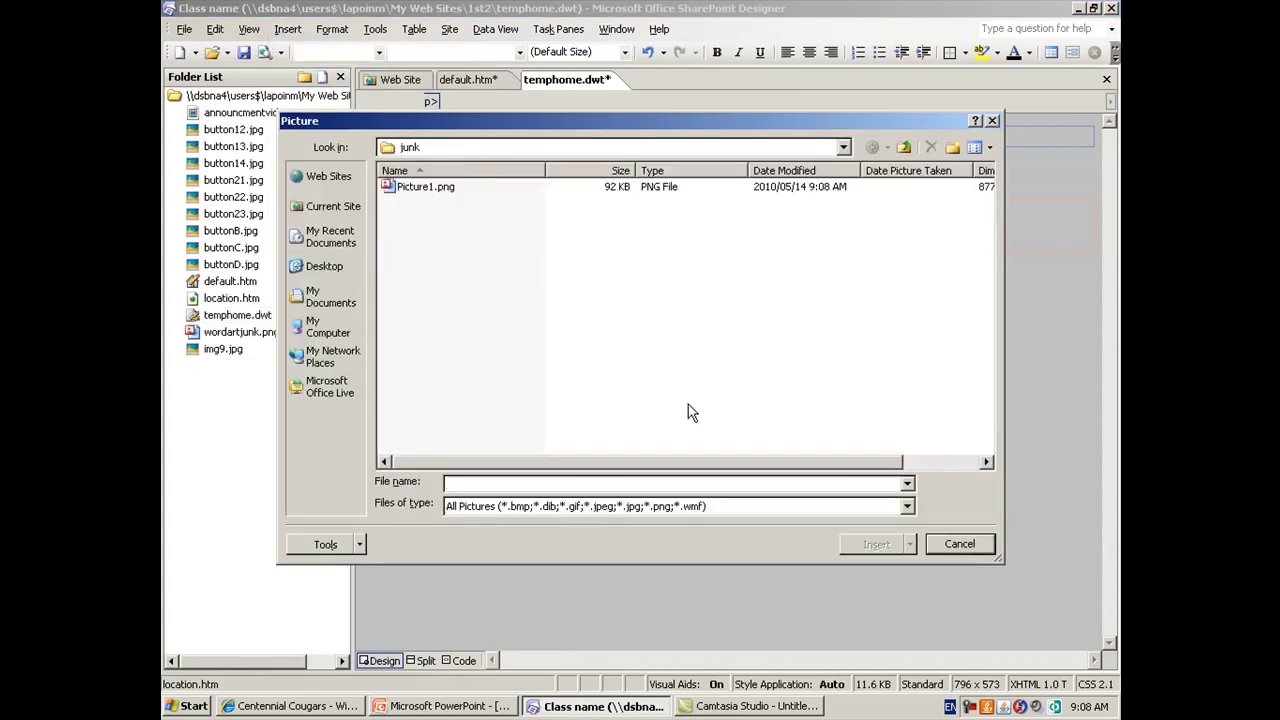
pyautogui.click(440, 188)
pyautogui.click(866, 543)
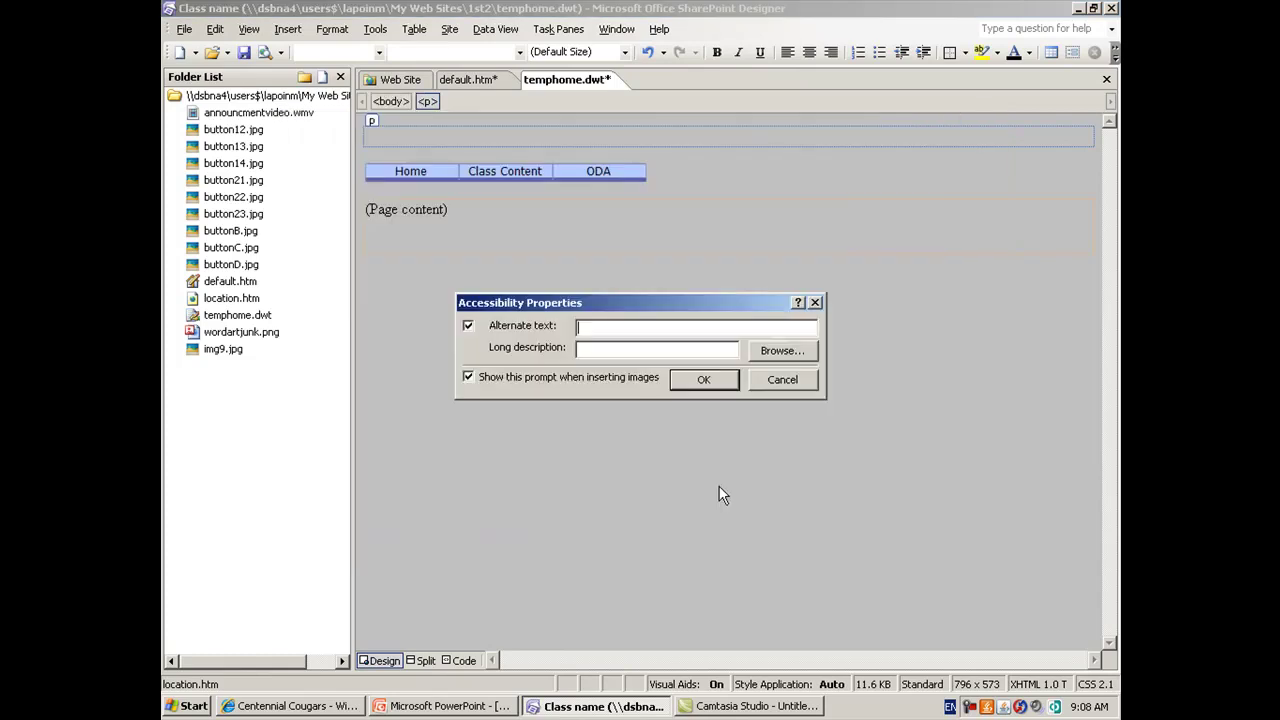
pyautogui.click(707, 379)
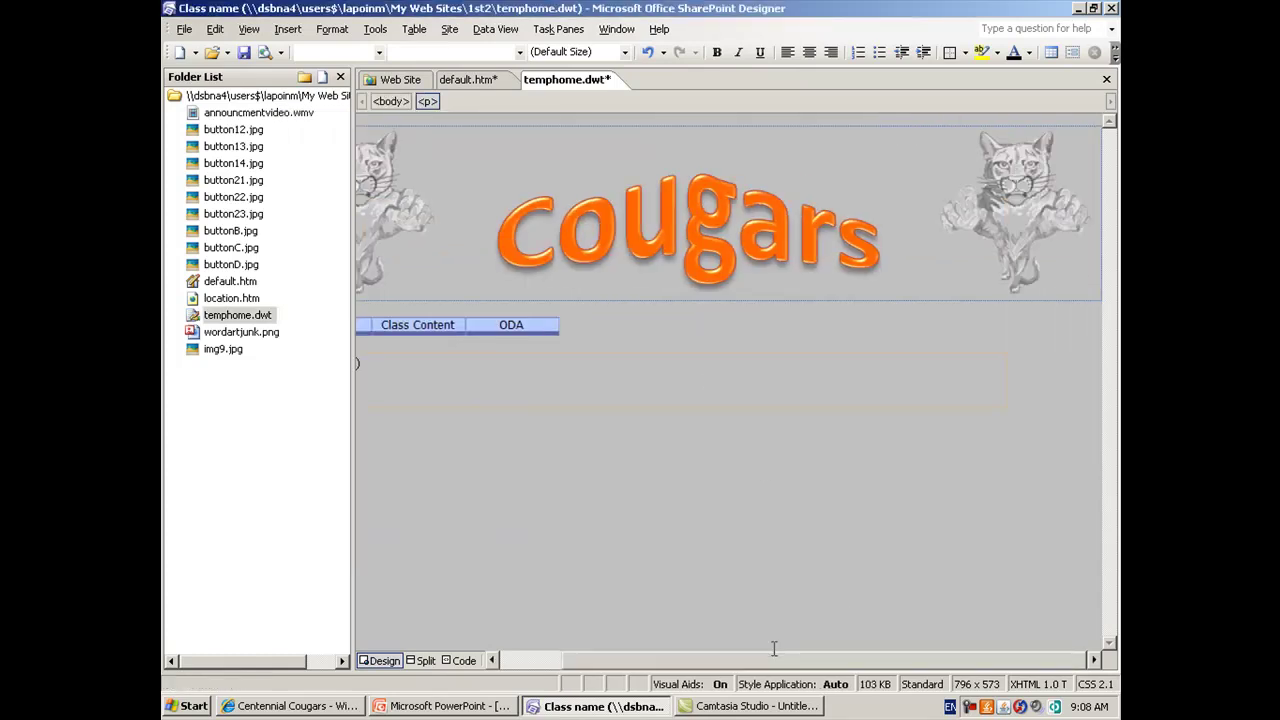
pyautogui.moveTo(771, 656); pyautogui.dragTo(727, 665)
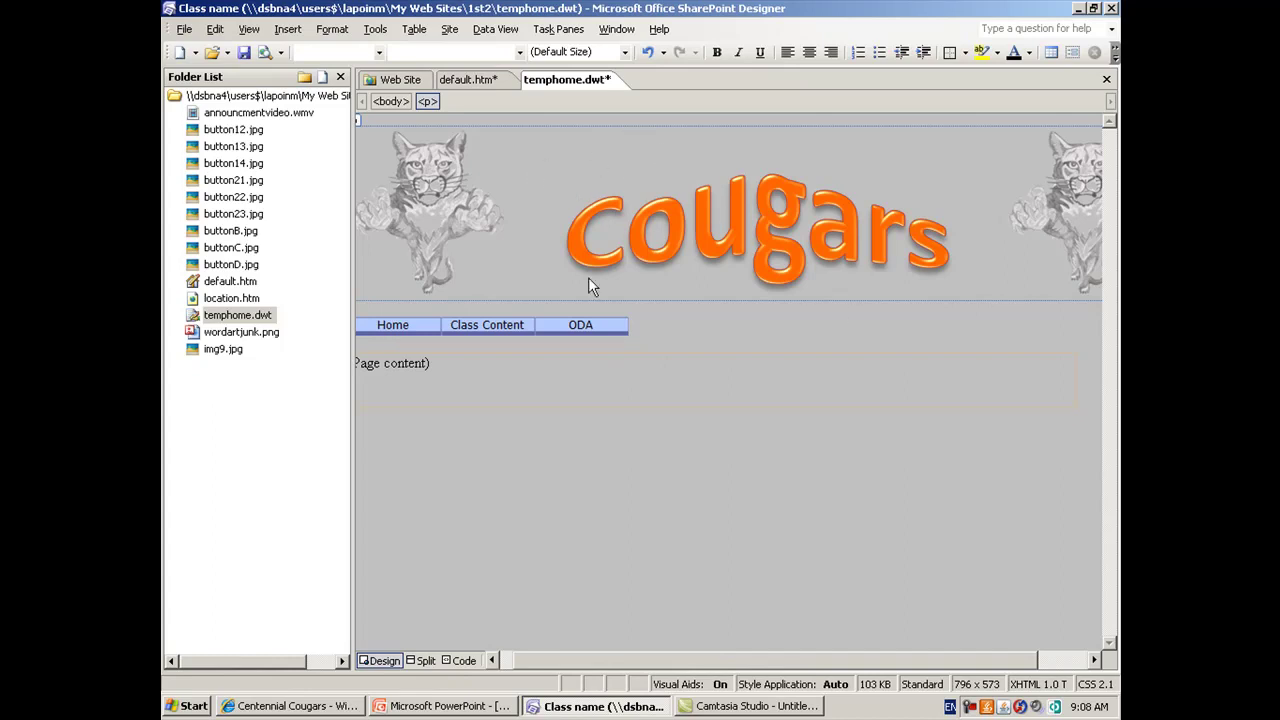
pyautogui.click(480, 705)
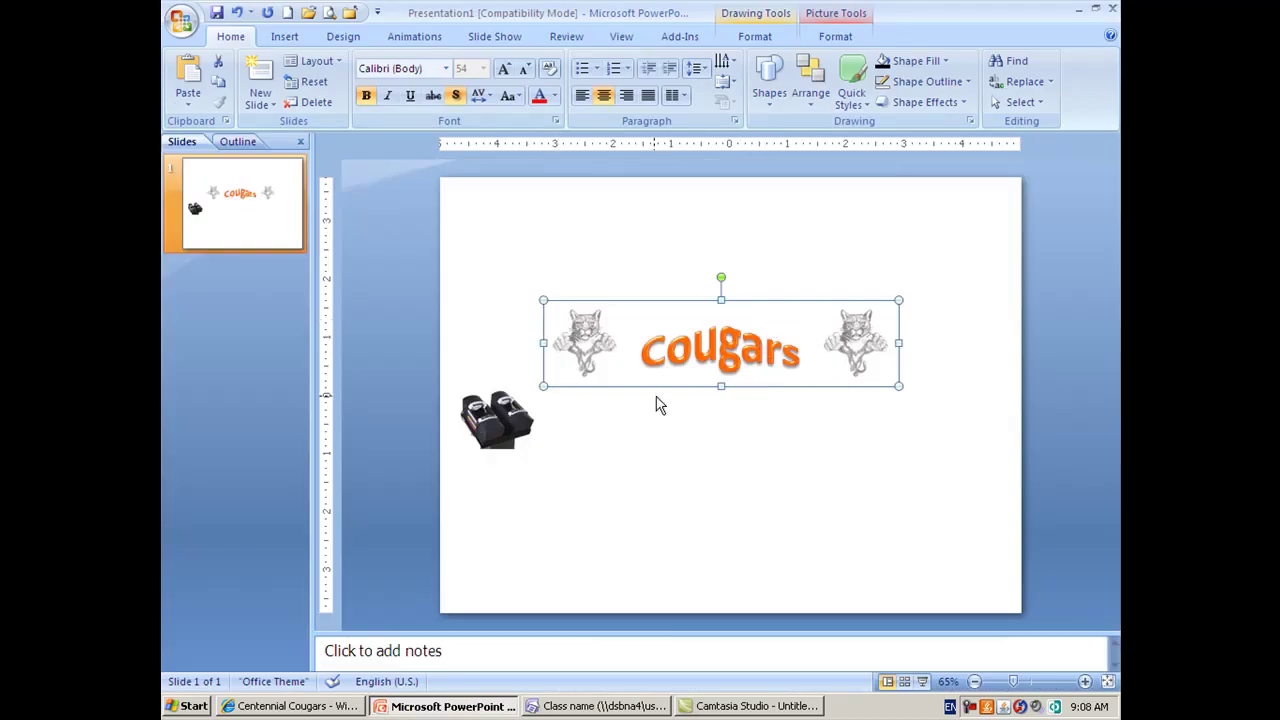
# Step: Ungroup the Cougars banner into its two wildcats and the WordArt
pyautogui.rightClick(750, 350)
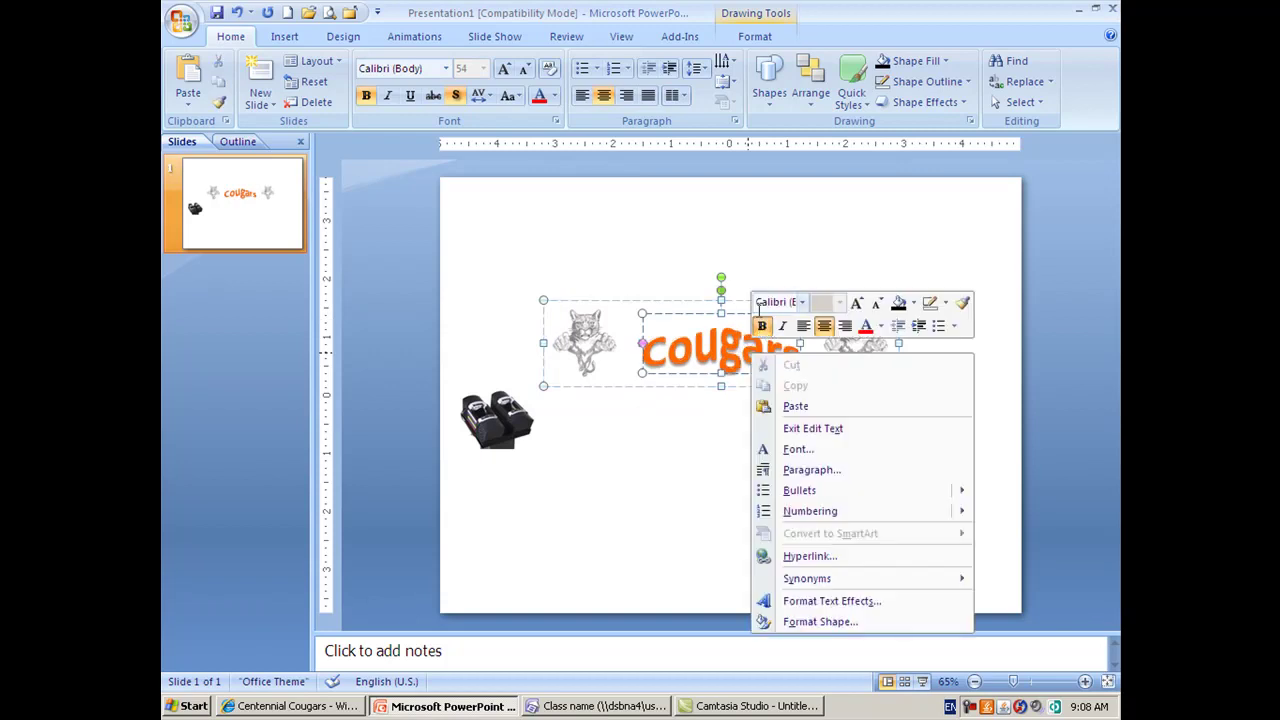
pyautogui.click(700, 369)
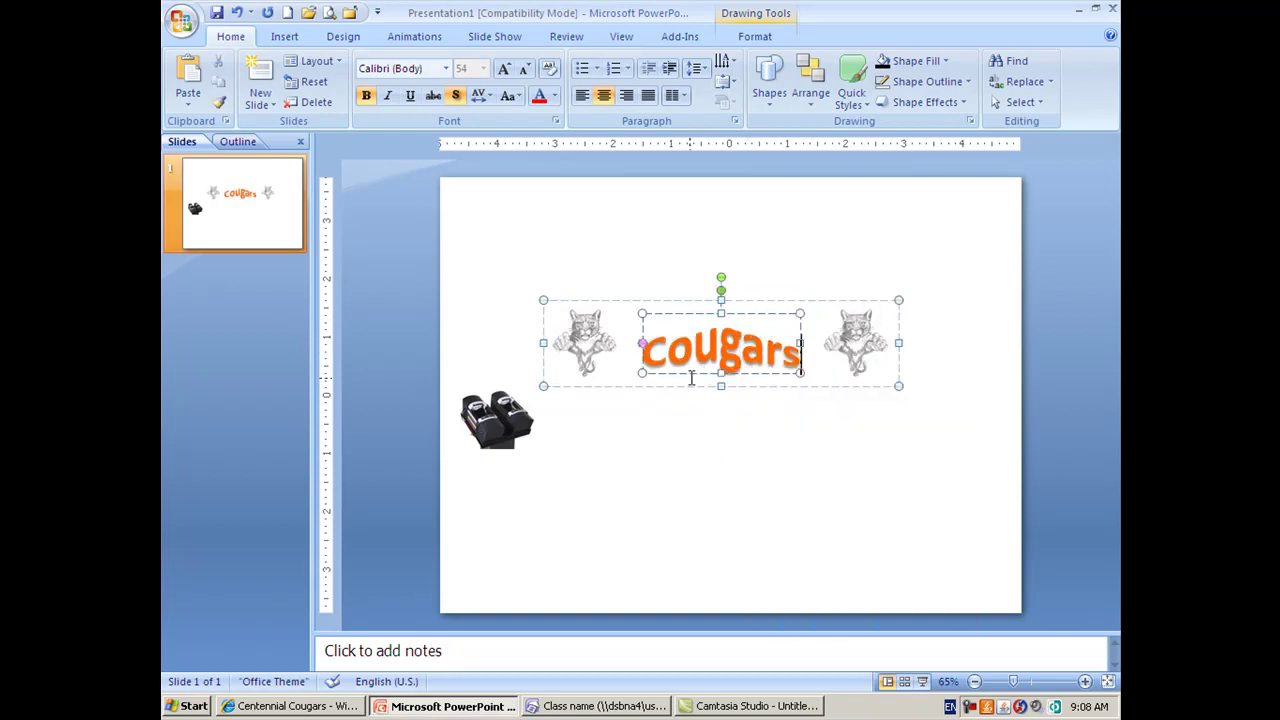
pyautogui.click(688, 388)
pyautogui.rightClick(688, 390)
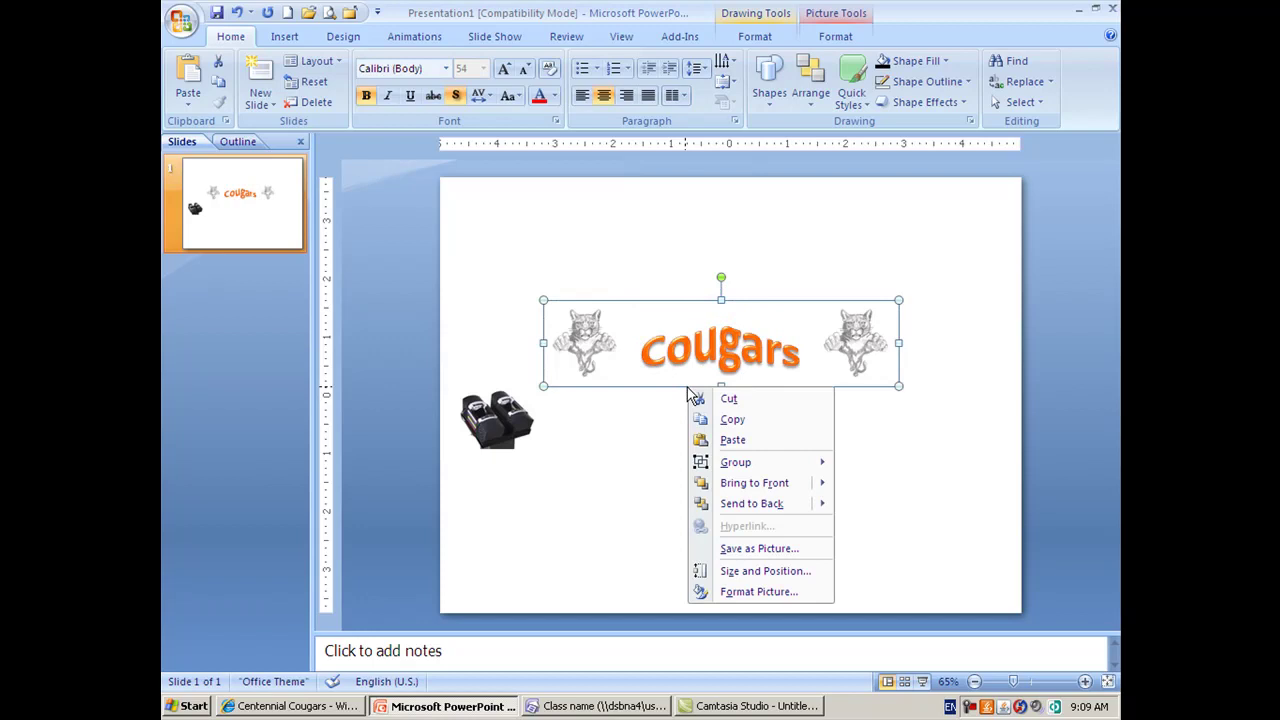
pyautogui.moveTo(810, 465)
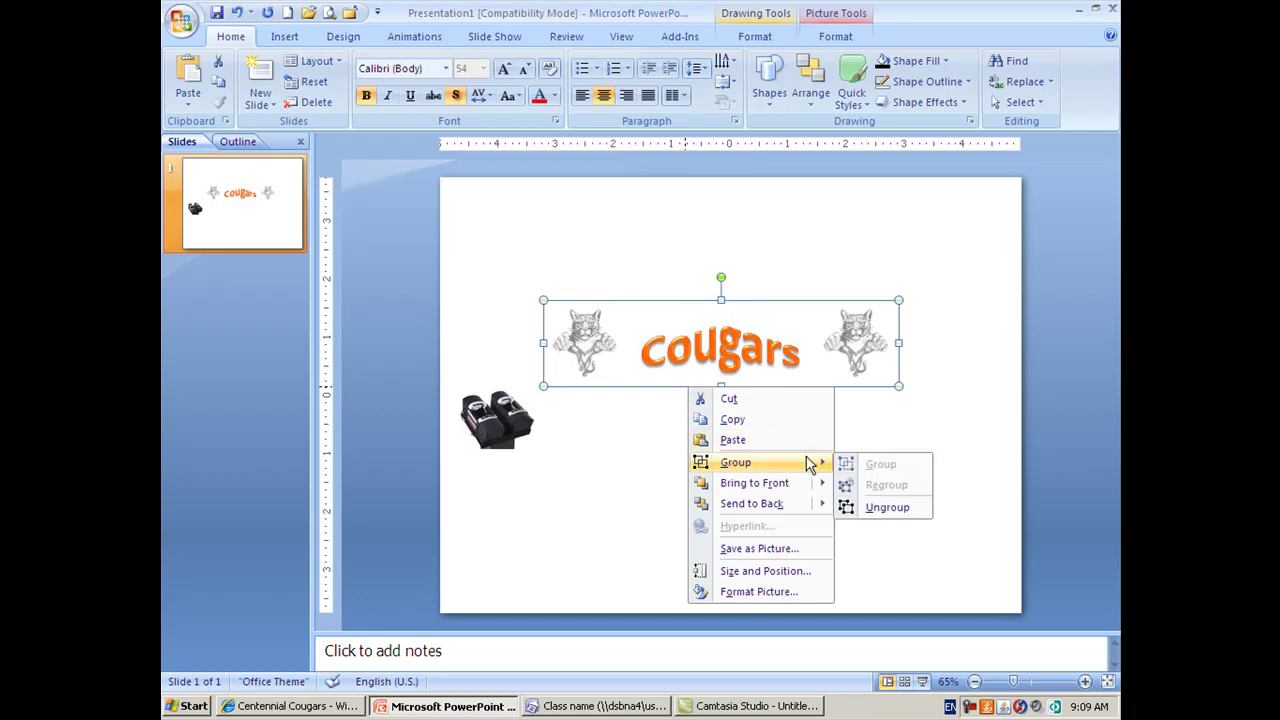
pyautogui.click(868, 507)
# Step: Nudge the left wildcat picture slightly further left
pyautogui.click(695, 432)
pyautogui.click(588, 325)
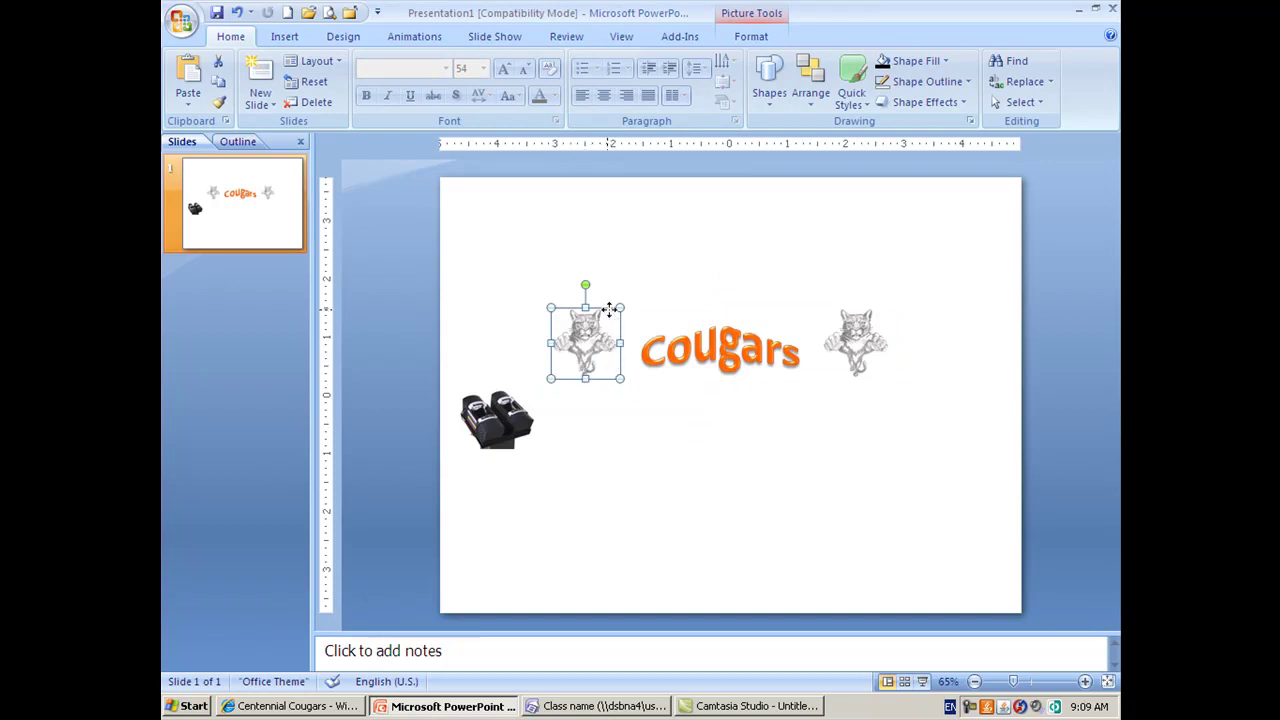
pyautogui.moveTo(608, 306)
pyautogui.mouseDown()
pyautogui.moveTo(668, 314)
pyautogui.moveTo(583, 305)
pyautogui.mouseUp()
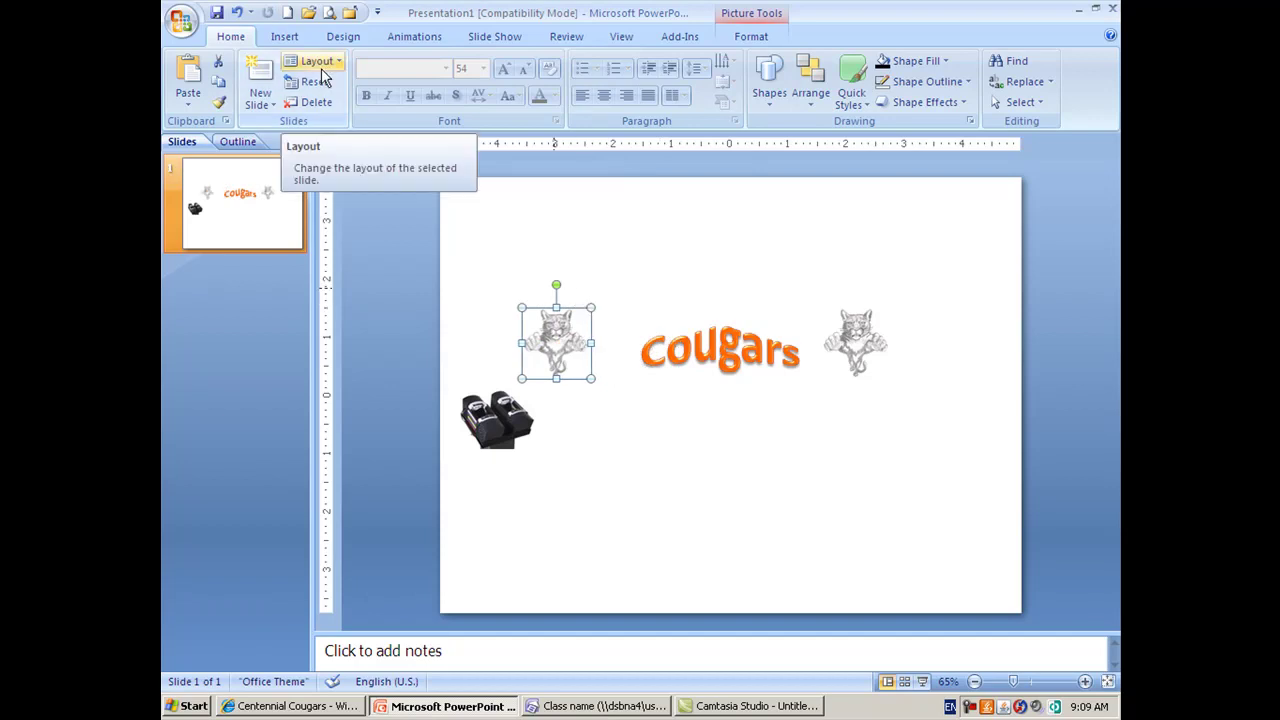
# Step: Paste the large cougar picture and make its white background transparent with Set Transparent Color
pyautogui.hotkey('ctrl', 'v')
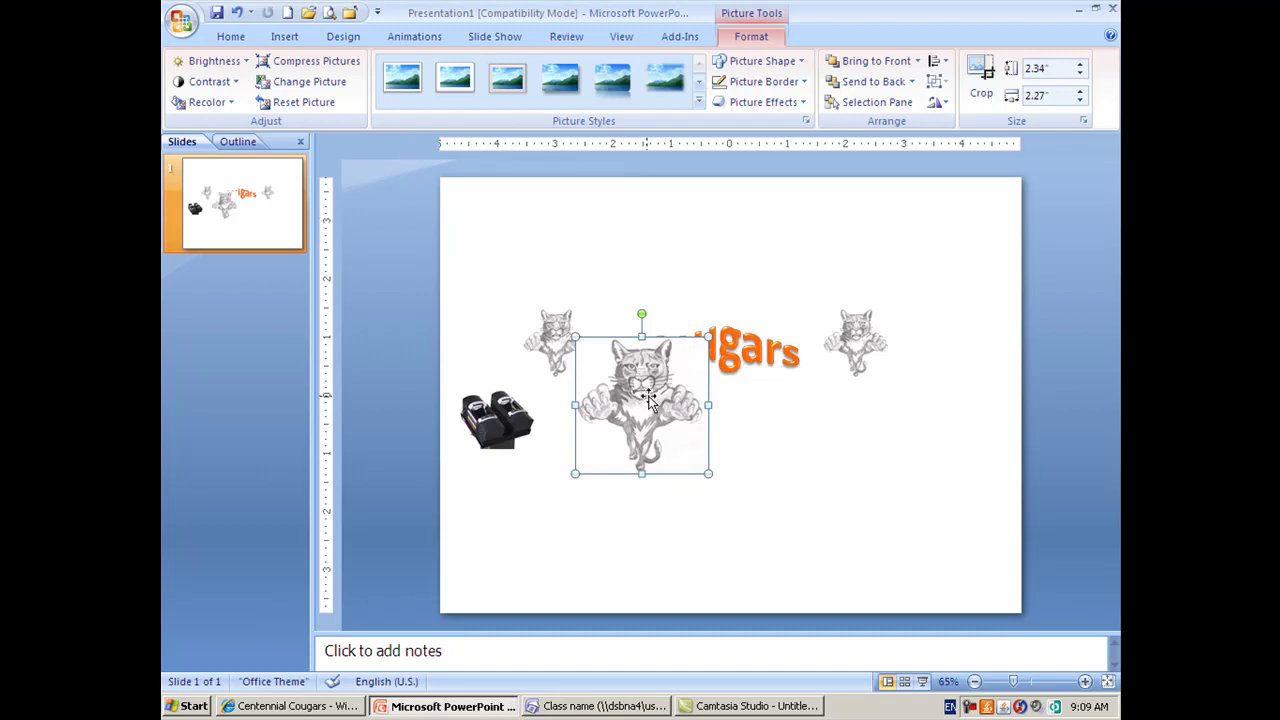
pyautogui.click(228, 106)
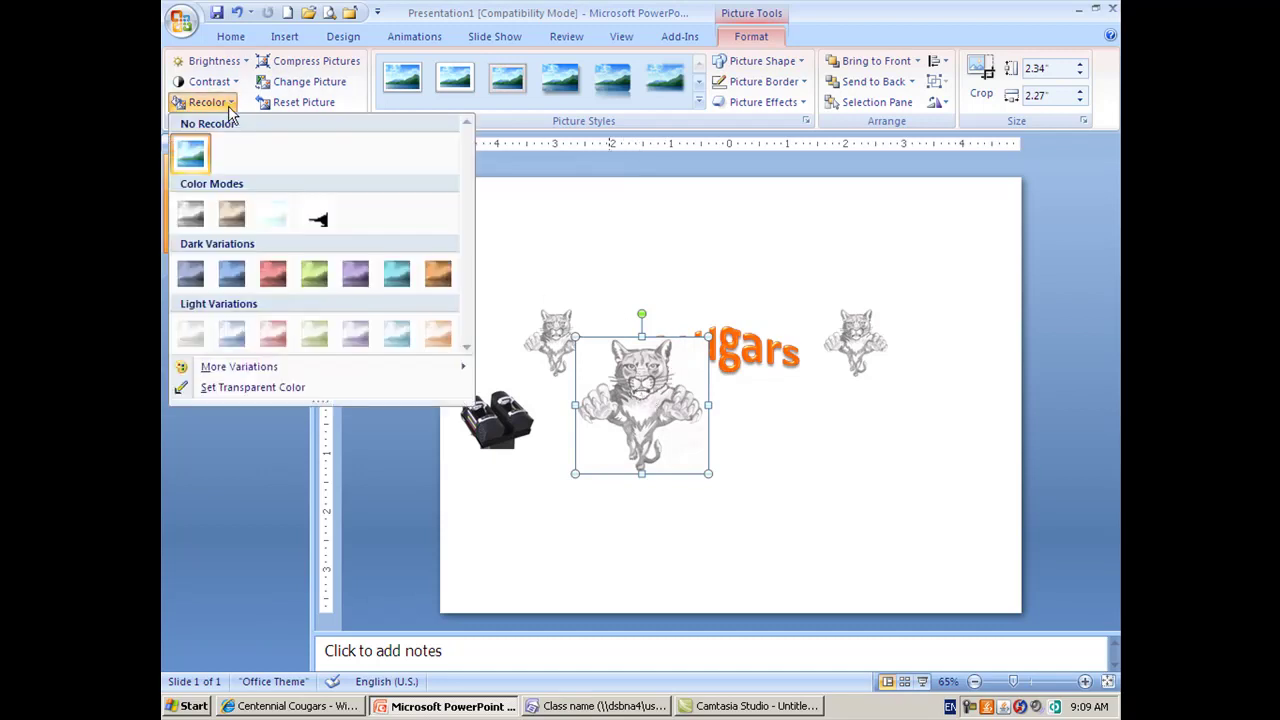
pyautogui.click(197, 389)
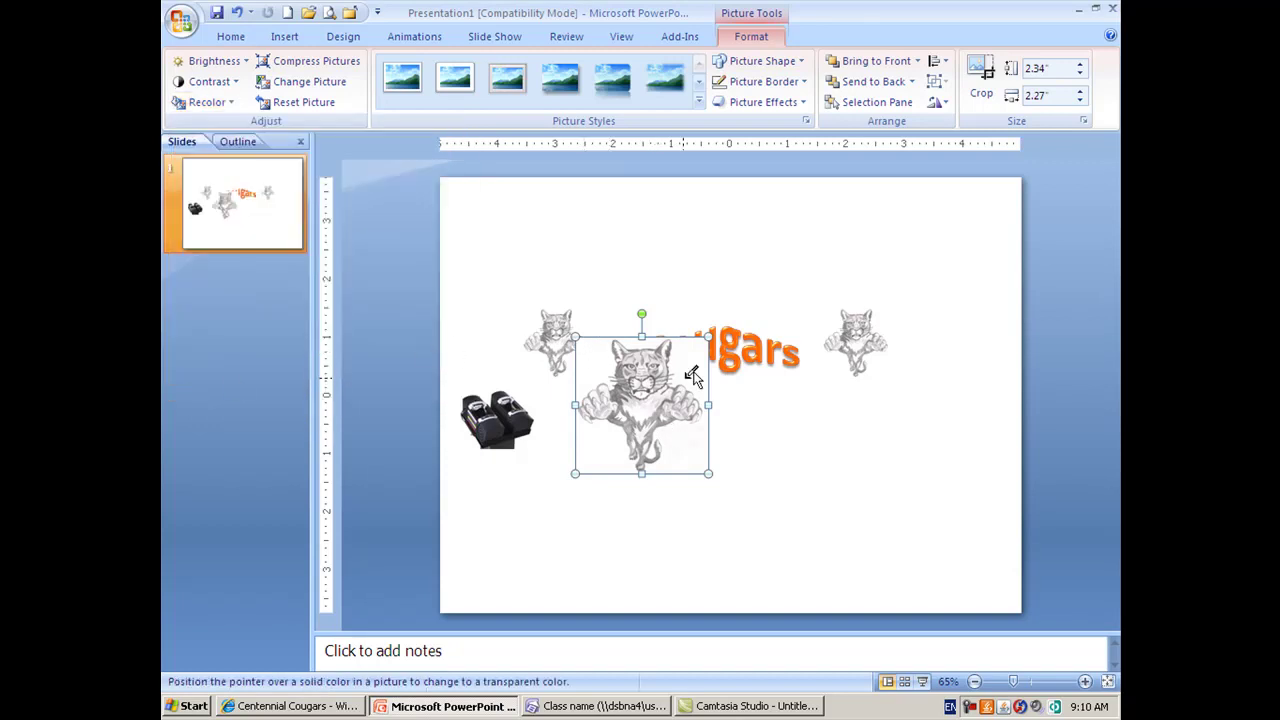
pyautogui.click(598, 369)
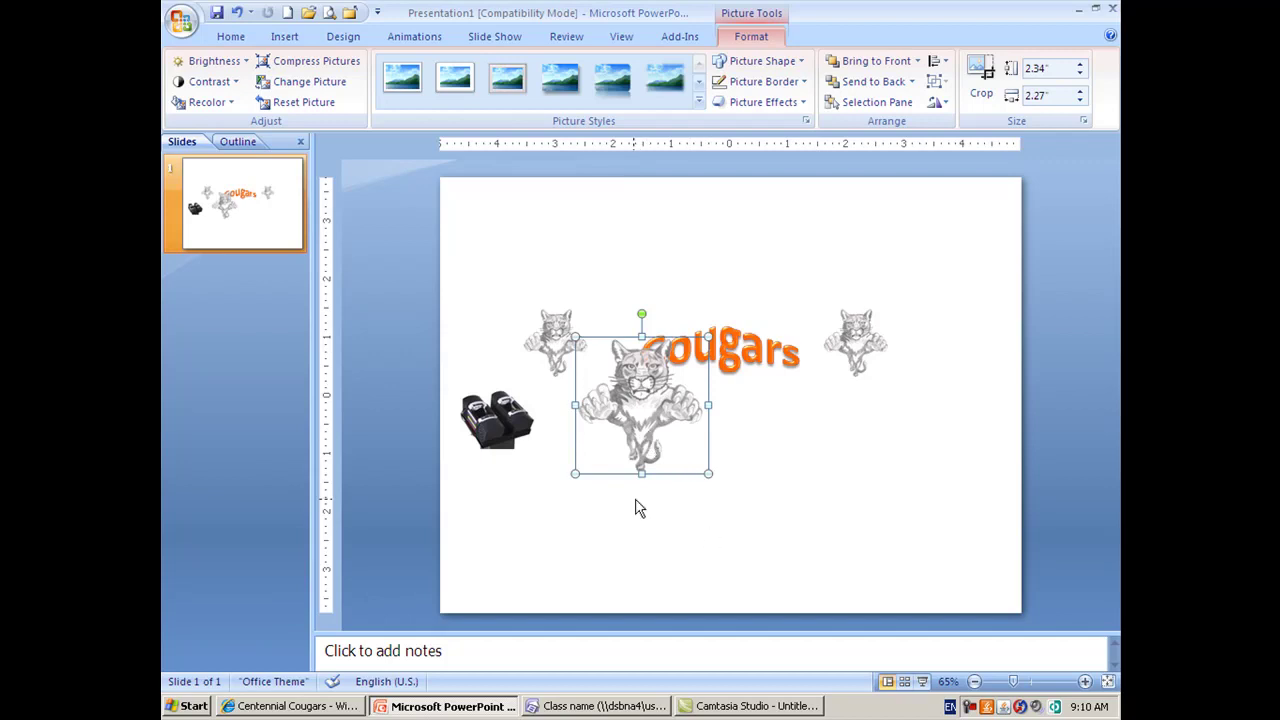
# Step: Check the temphome.dwt header in SharePoint Designer, then return to the PowerPoint slide
pyautogui.click(612, 706)
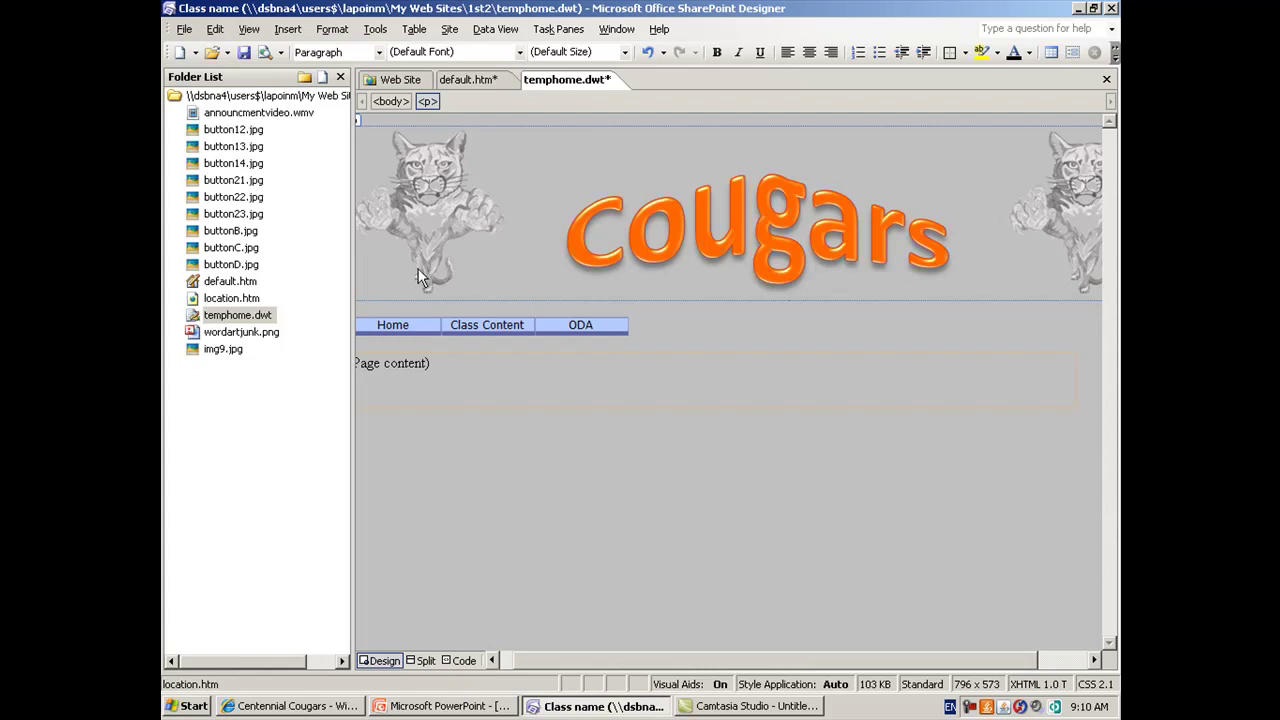
pyautogui.click(725, 706)
pyautogui.click(612, 706)
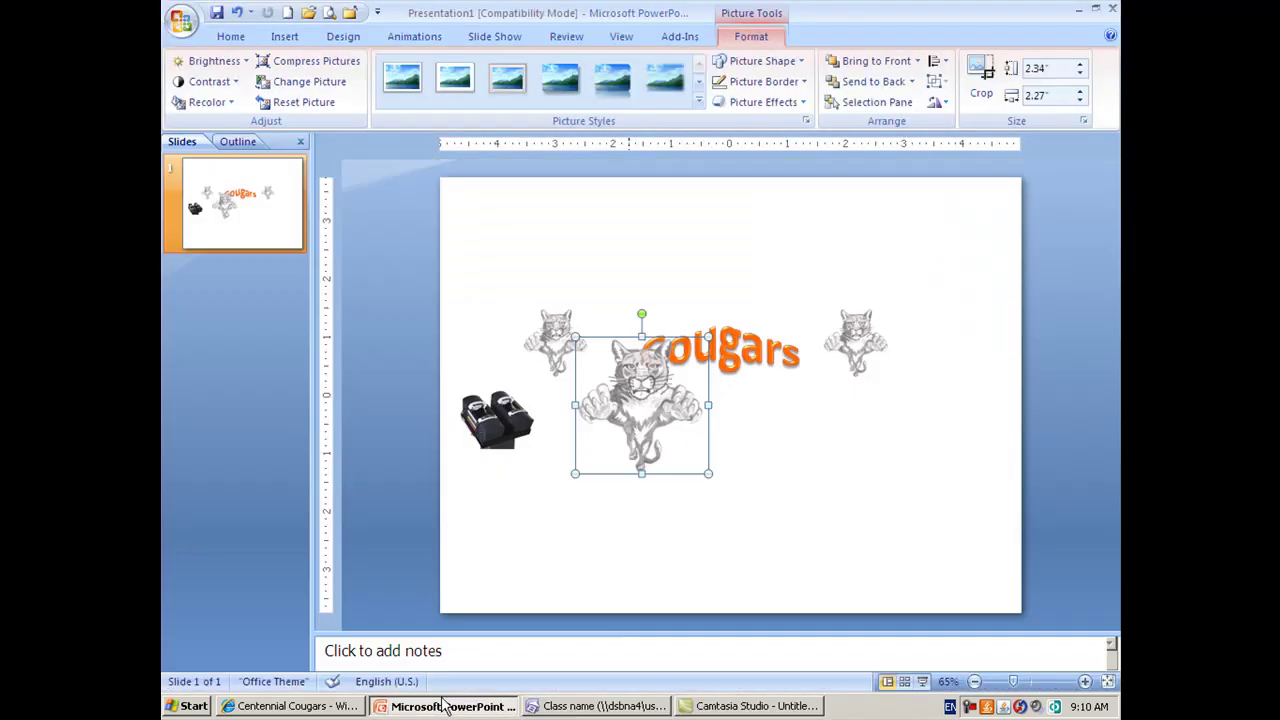
# Step: Try 100% fill transparency on the Cougars WordArt, cancel to keep orange, and move the large cougar below it
pyautogui.click(752, 355)
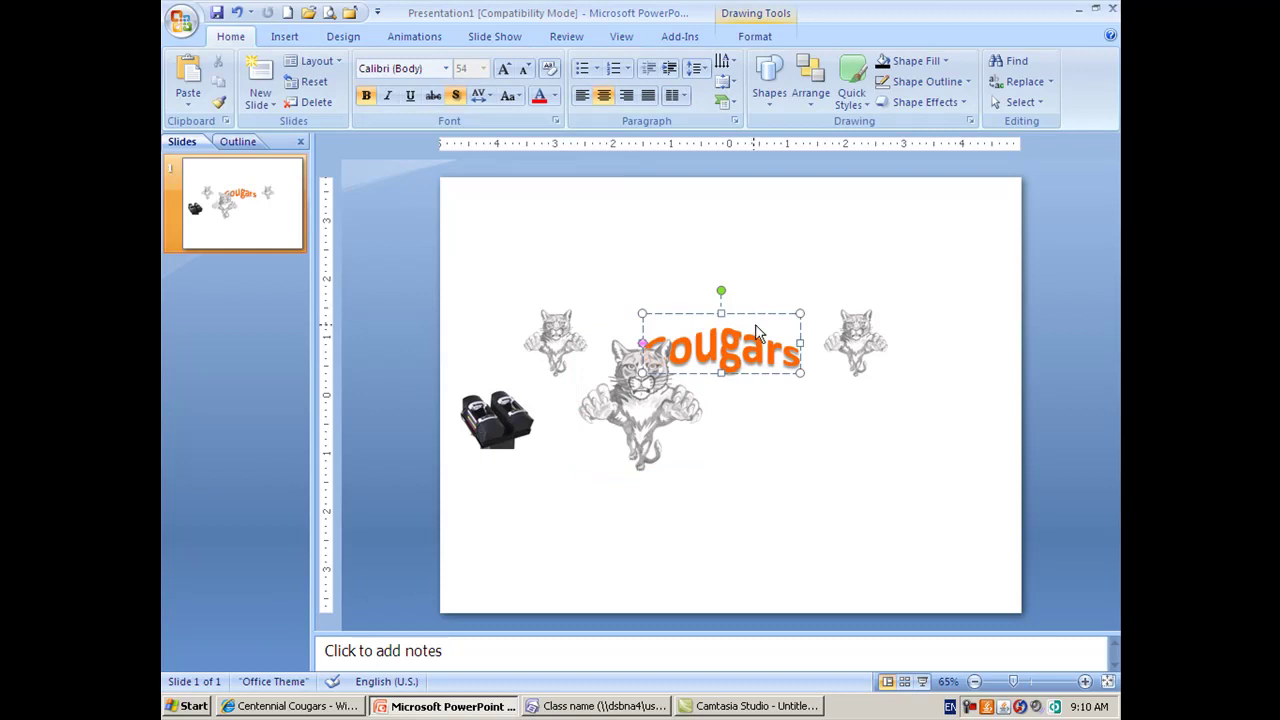
pyautogui.doubleClick(755, 318)
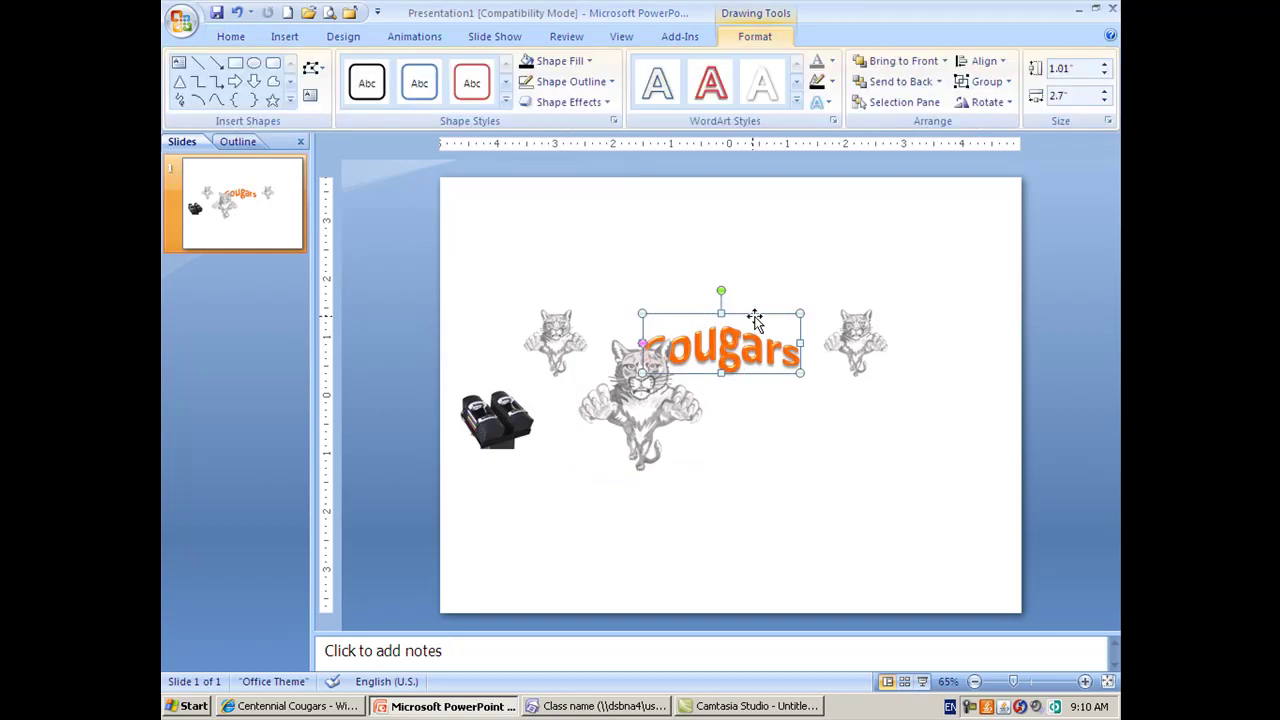
pyautogui.click(592, 61)
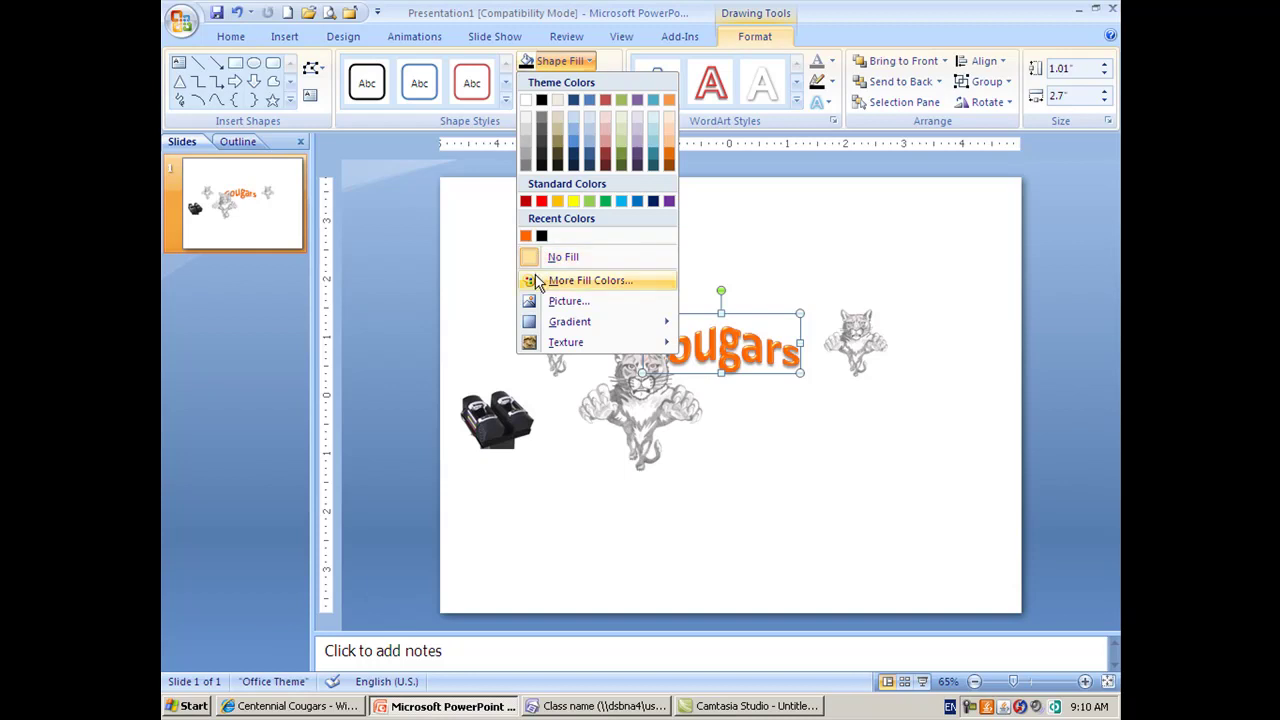
pyautogui.moveTo(543, 327)
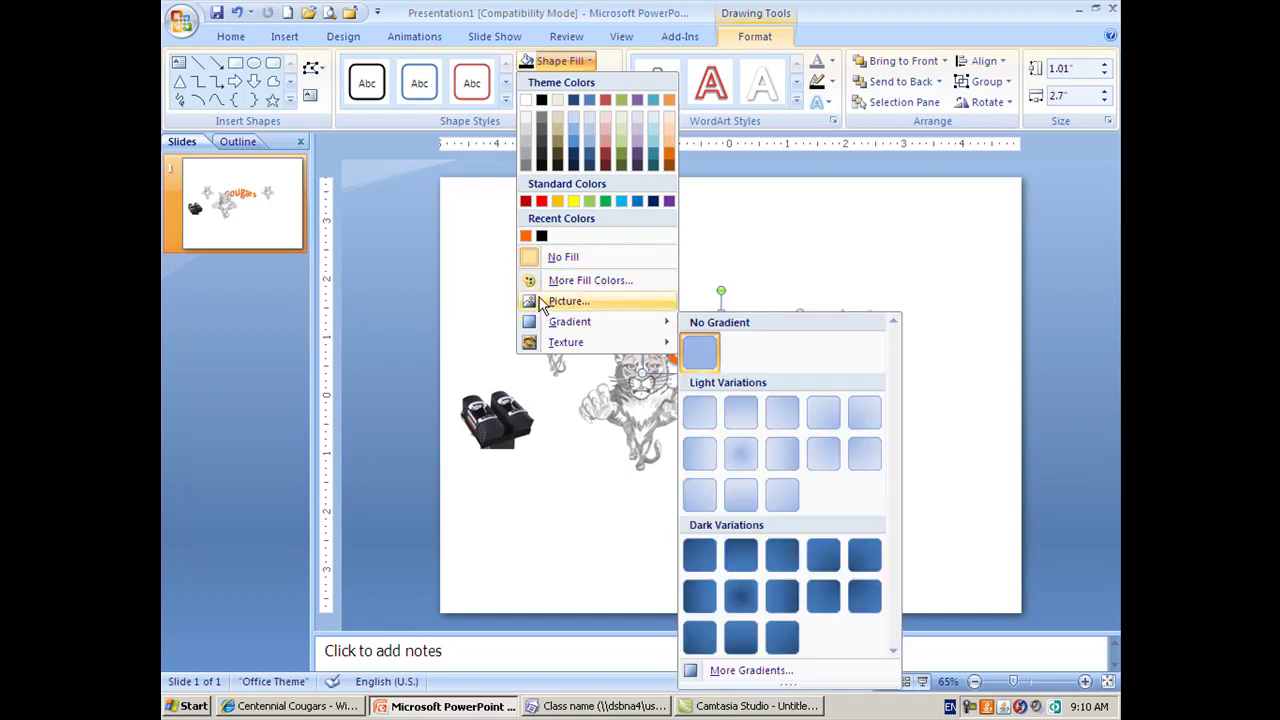
pyautogui.click(544, 284)
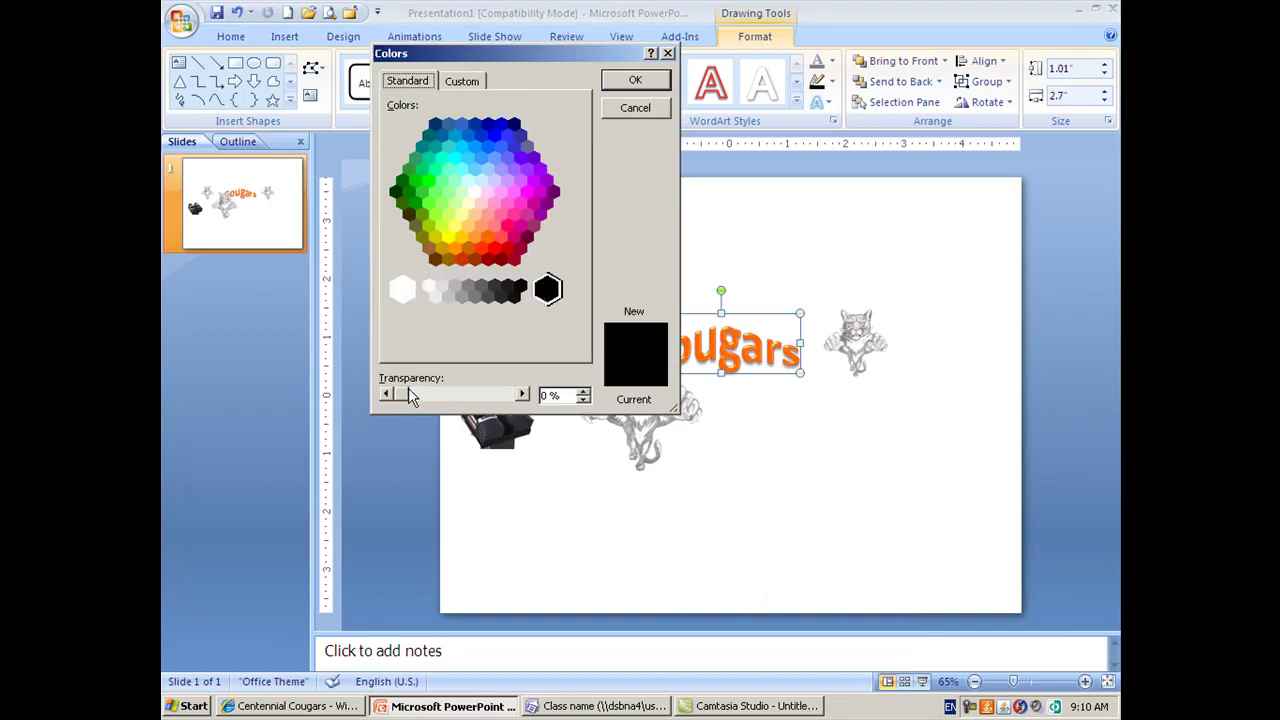
pyautogui.moveTo(409, 396); pyautogui.dragTo(528, 394)
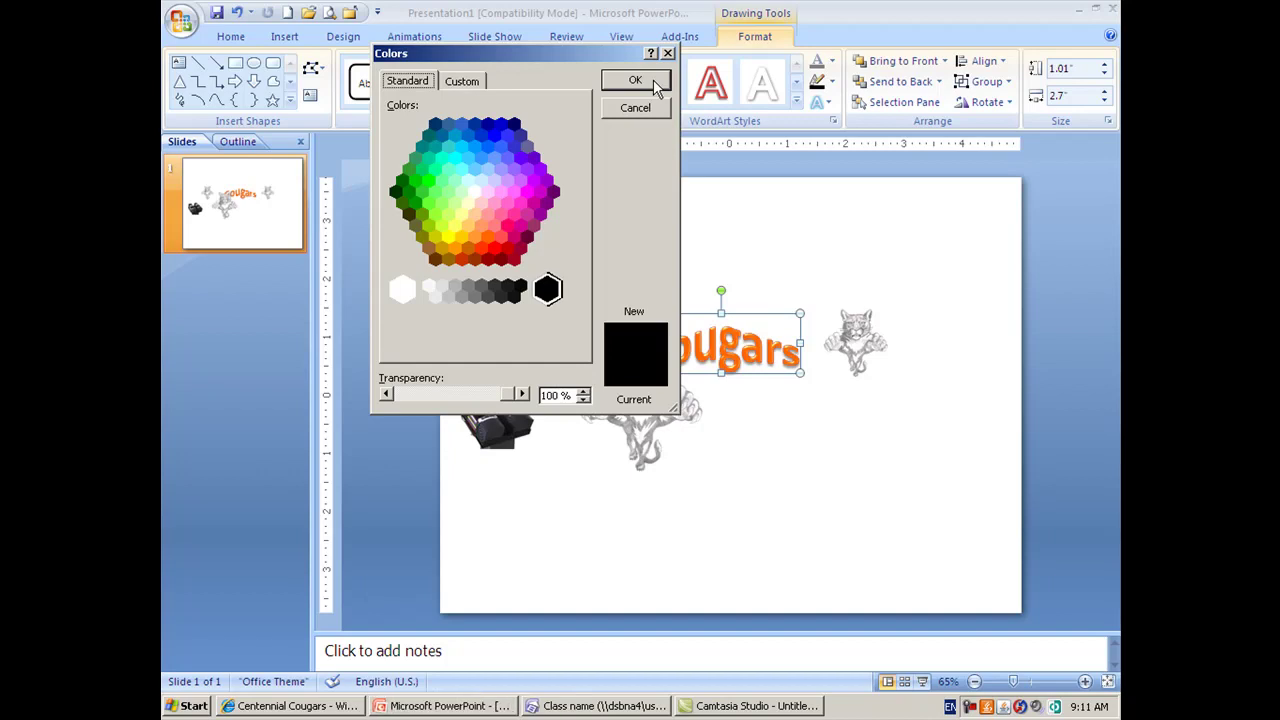
pyautogui.click(651, 118)
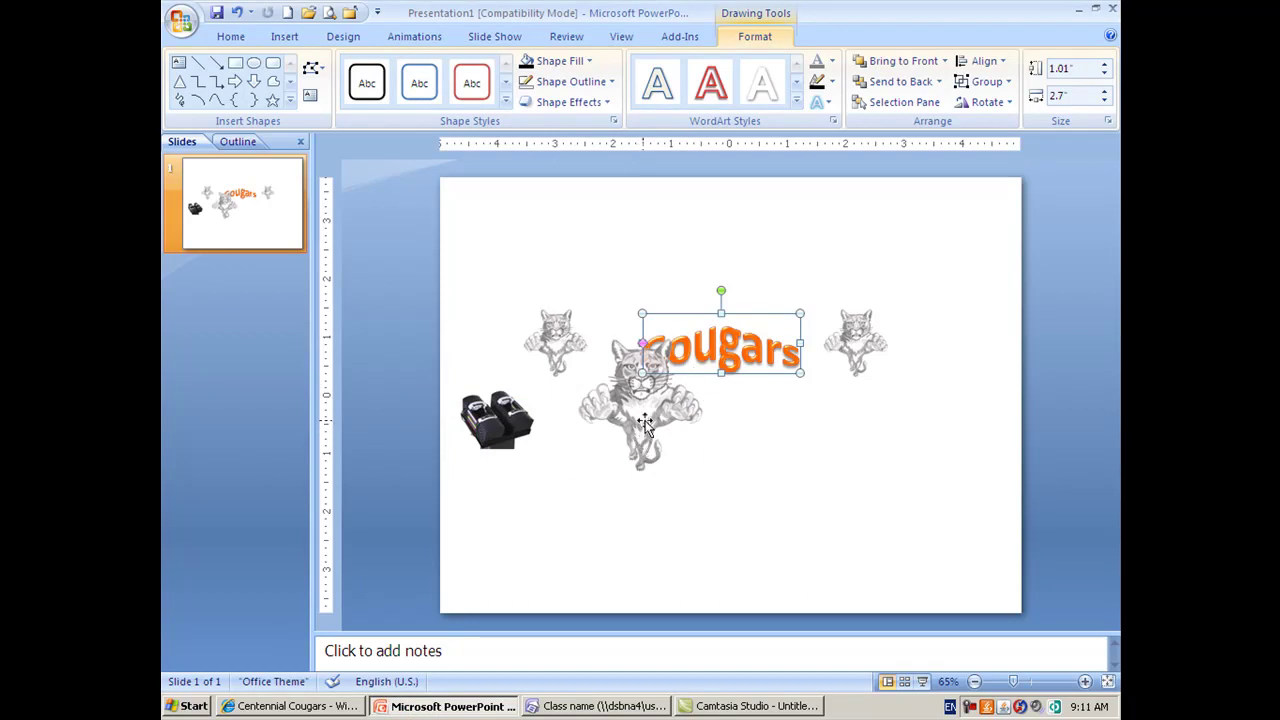
pyautogui.moveTo(645, 425); pyautogui.dragTo(649, 507)
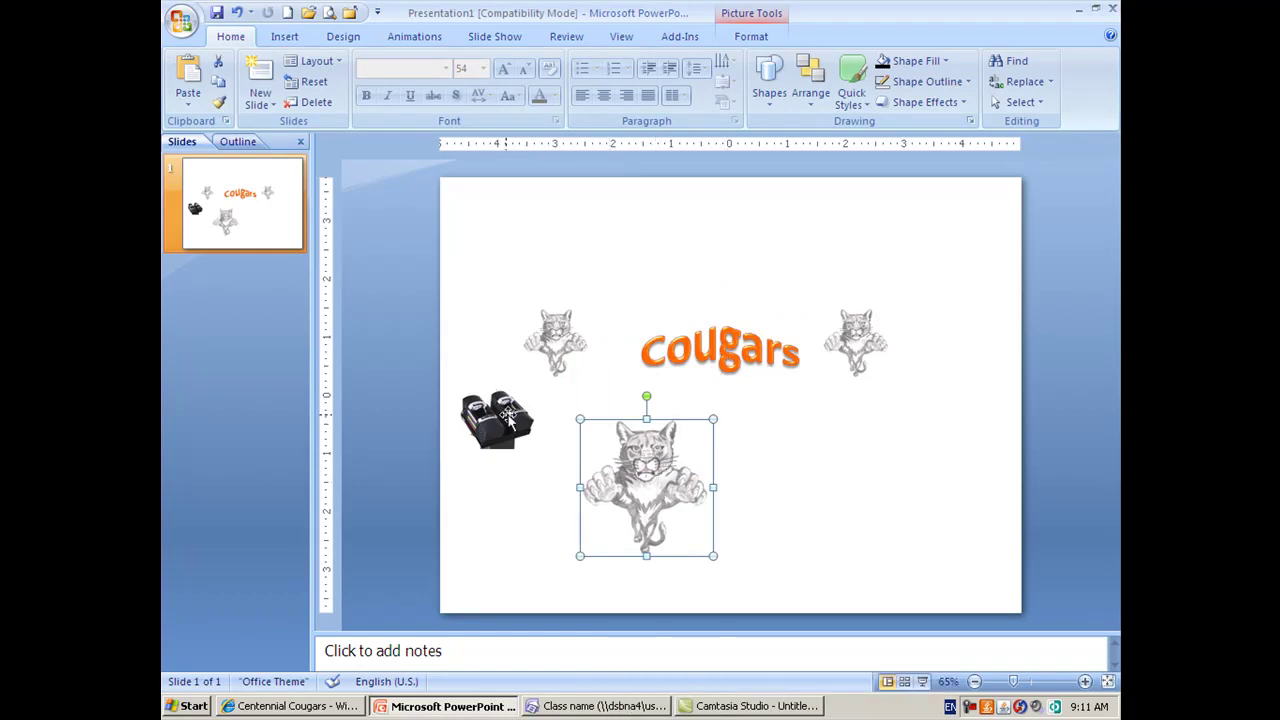
# Step: Delete the small left cougar picture and the large central cougar picture
pyautogui.click(558, 345)
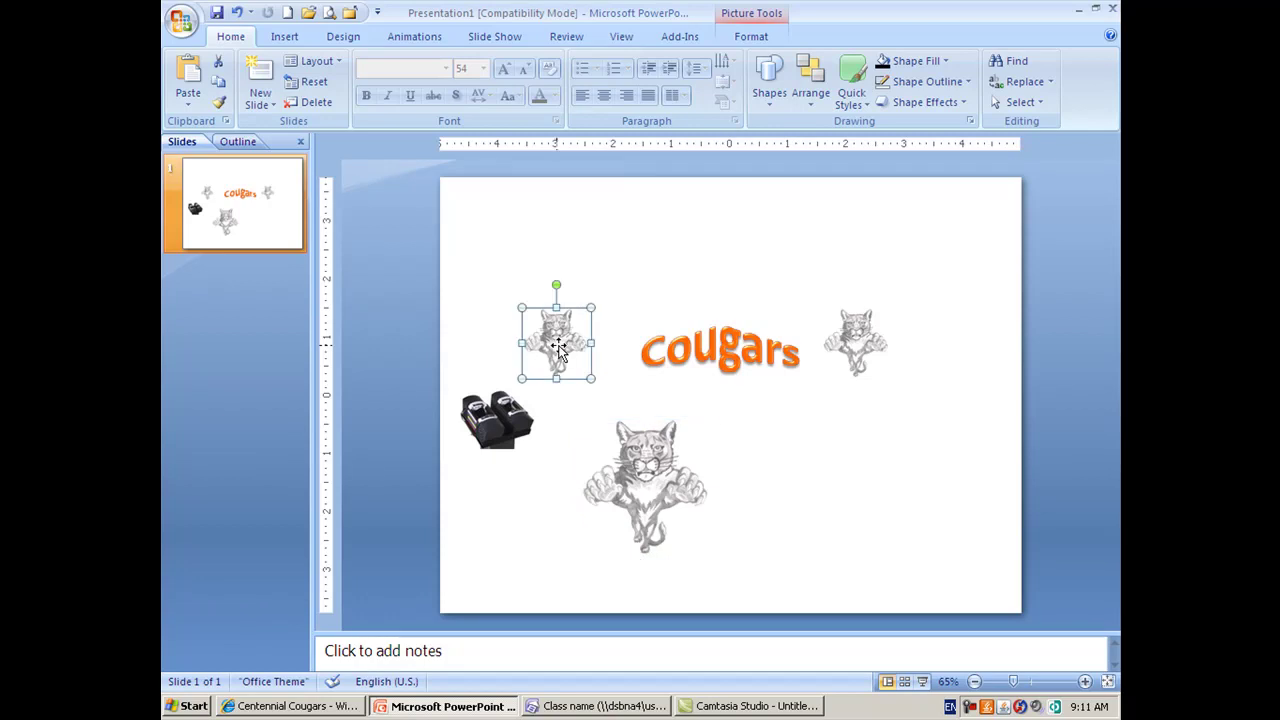
pyautogui.moveTo(558, 345); pyautogui.dragTo(859, 345)
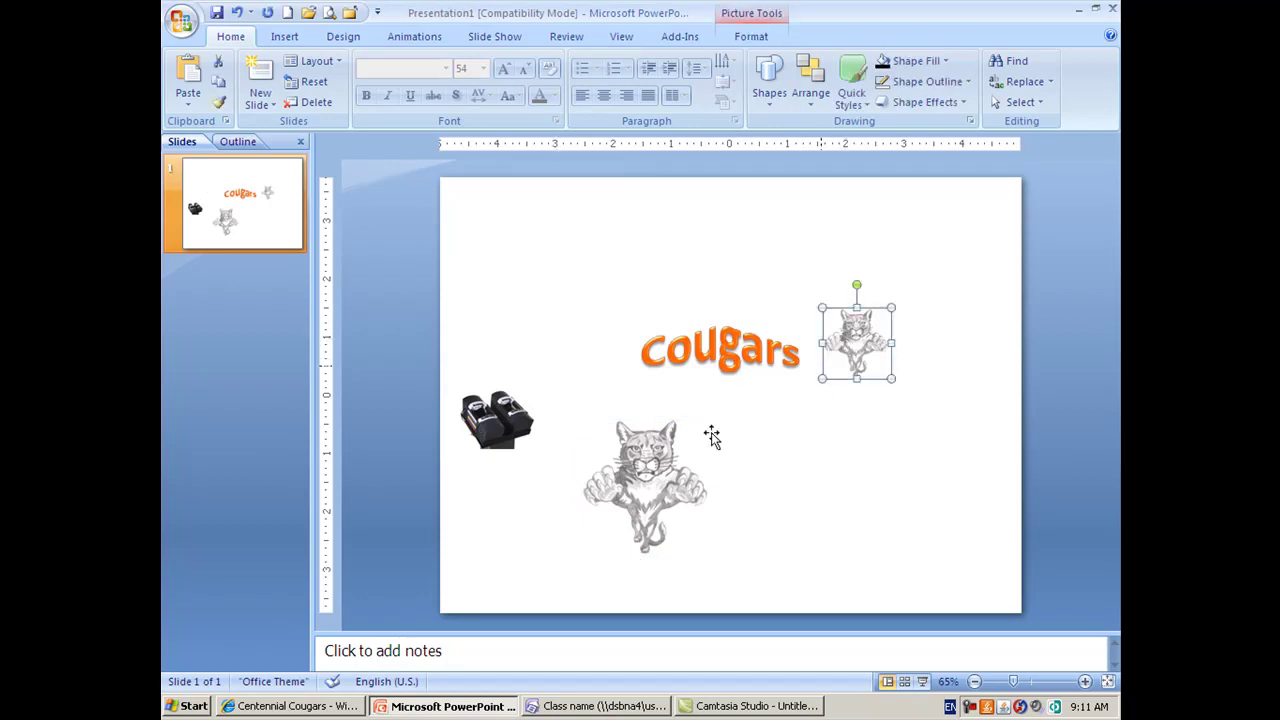
pyautogui.press('Delete')
pyautogui.click(667, 455)
pyautogui.press('Delete')
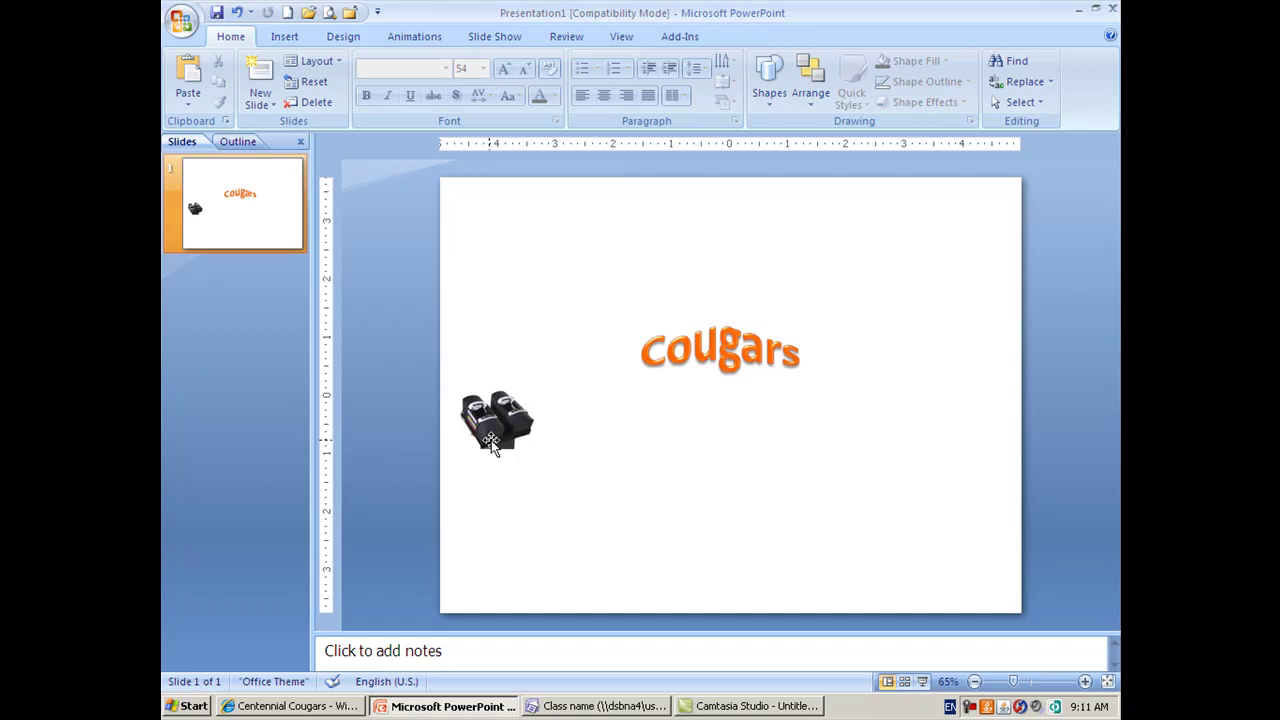
# Step: Place dumbbell clip-art copies on either side of the Cougars WordArt and select the right one
pyautogui.moveTo(491, 447); pyautogui.dragTo(590, 360)
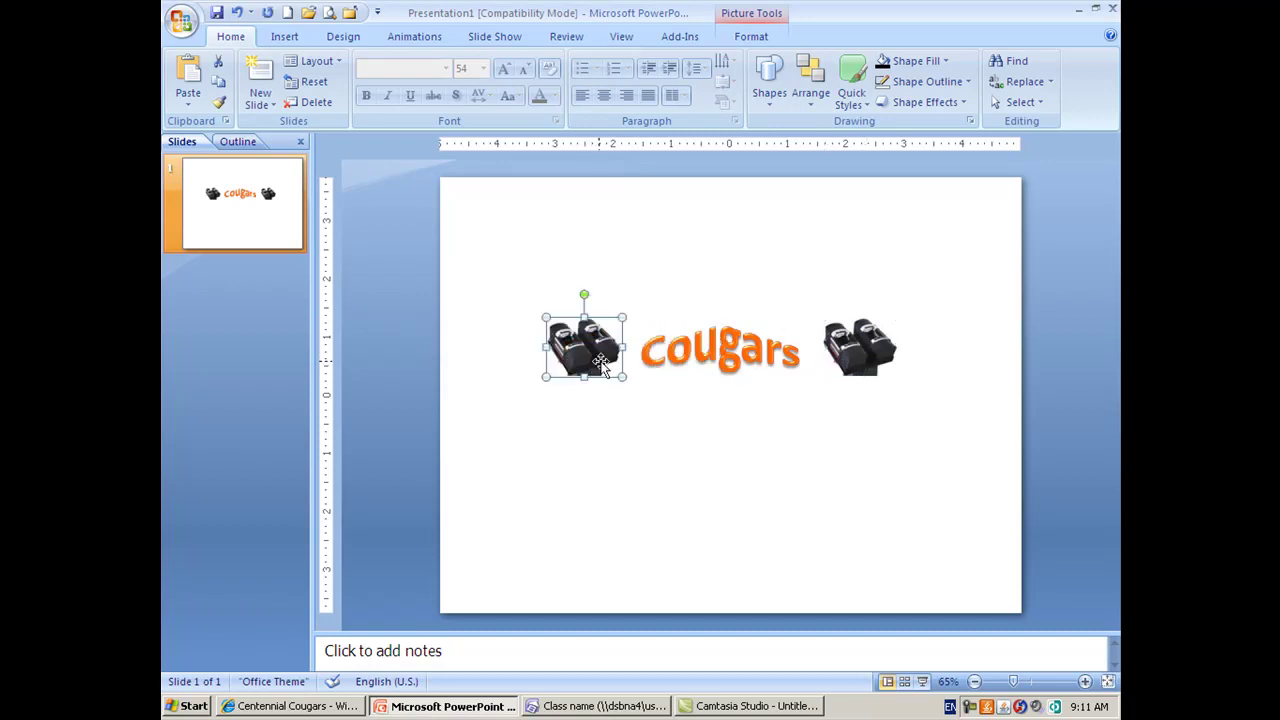
pyautogui.click(857, 354)
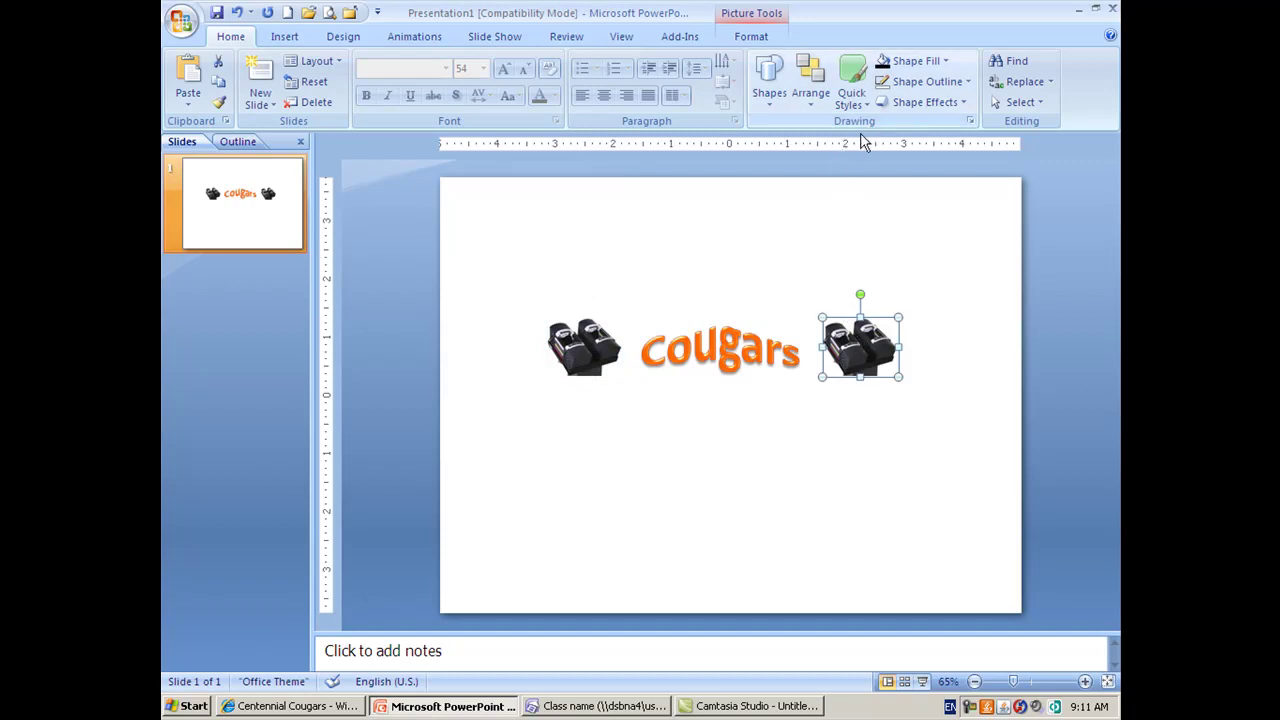
pyautogui.doubleClick(870, 336)
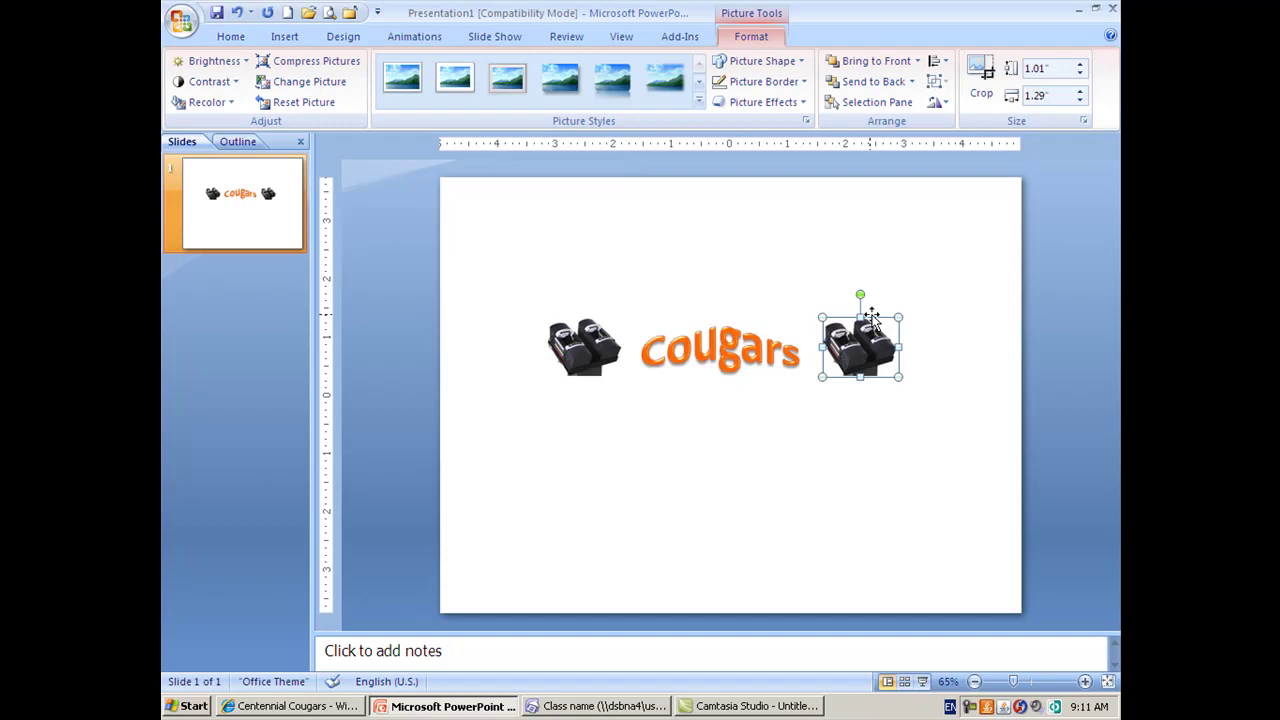
# Step: Flip the right dumbbell picture horizontally and move it closer to the Cougars word
pyautogui.click(940, 103)
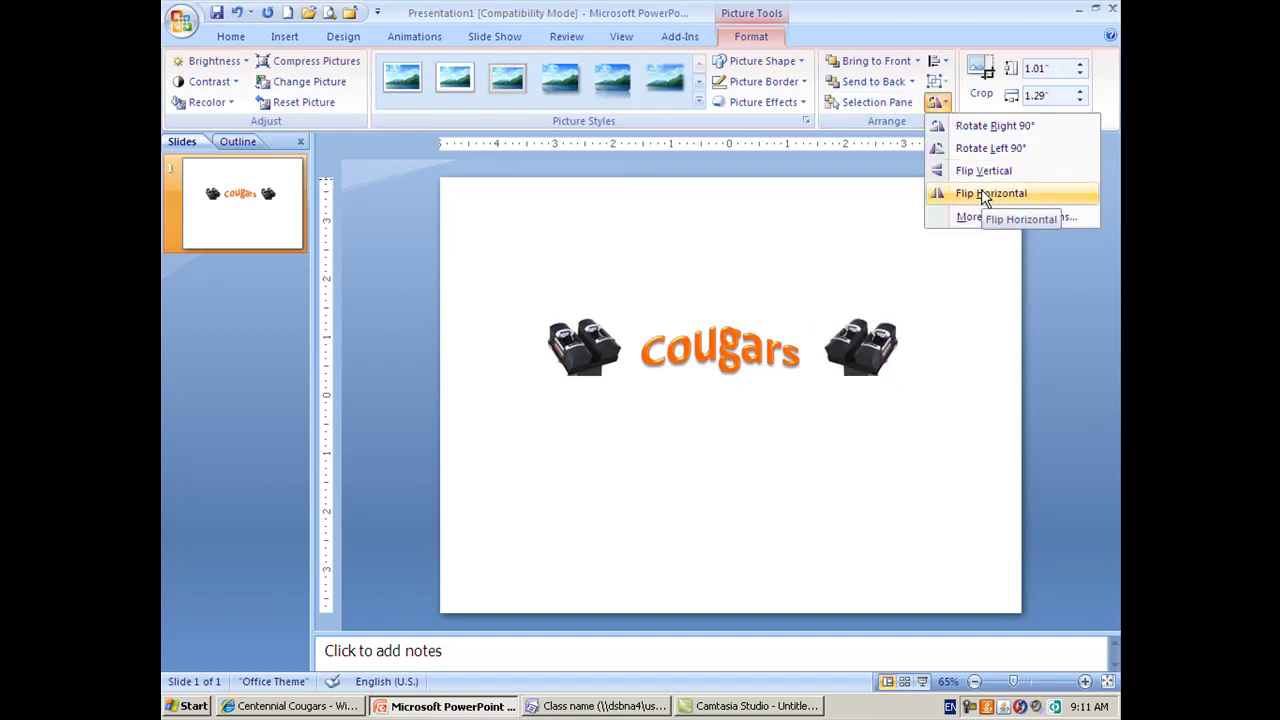
pyautogui.click(981, 193)
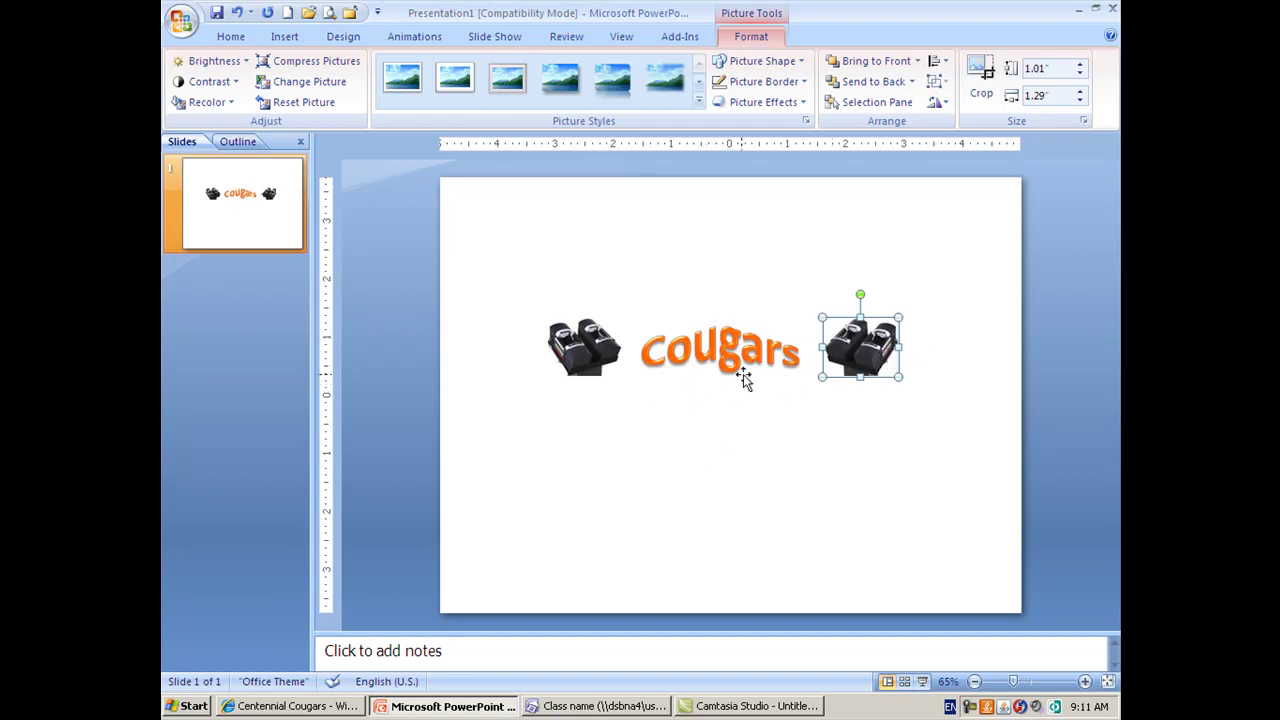
pyautogui.moveTo(845, 338); pyautogui.dragTo(874, 350)
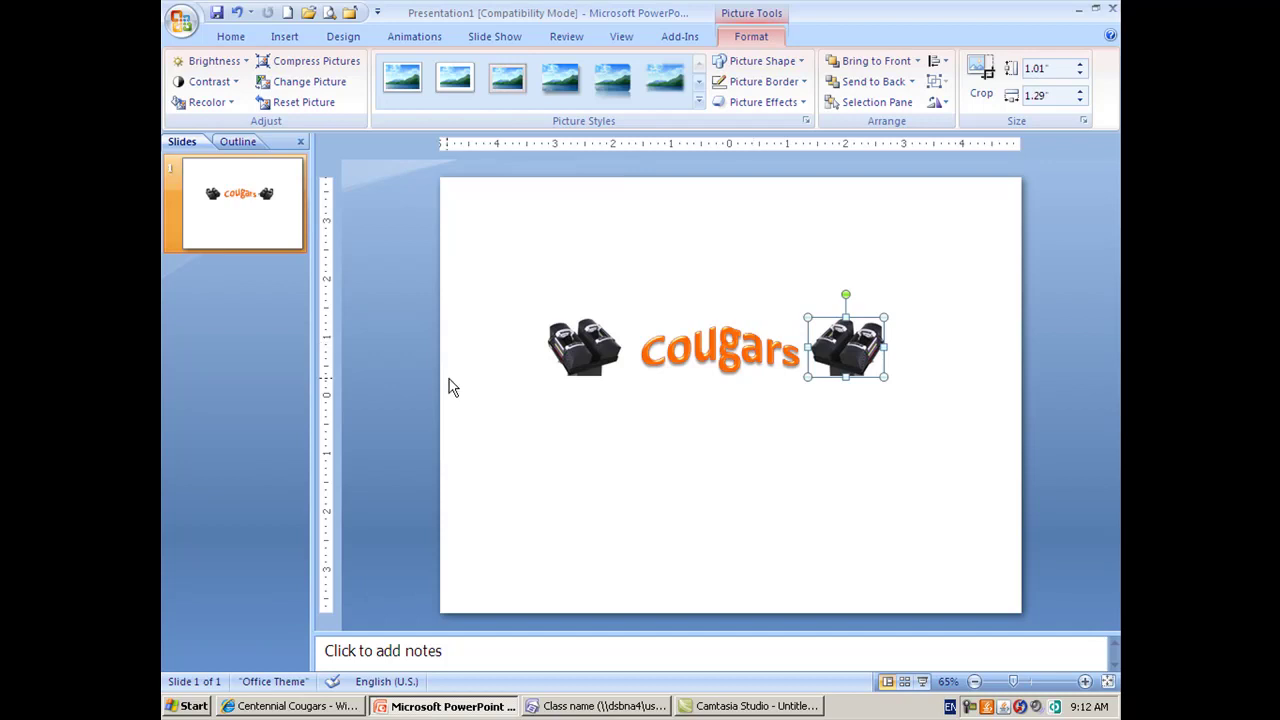
# Step: Select the Cougars WordArt as a whole object
pyautogui.click(721, 340)
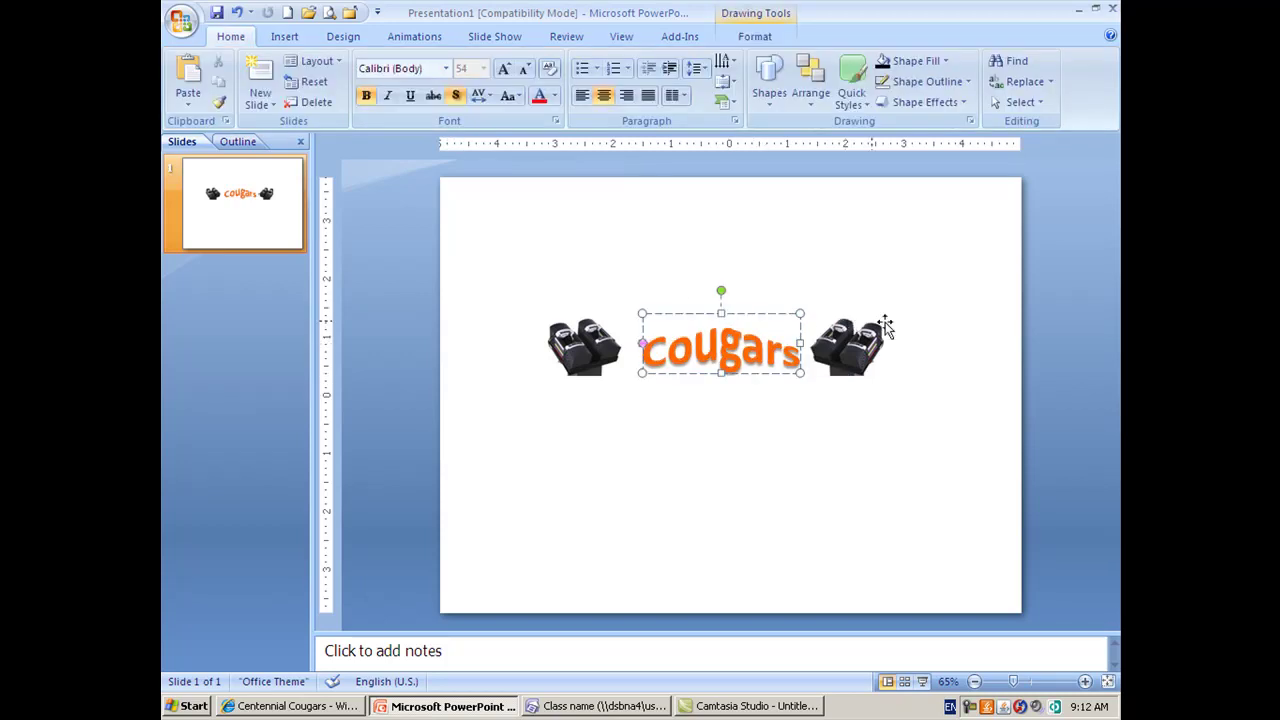
pyautogui.click(943, 330)
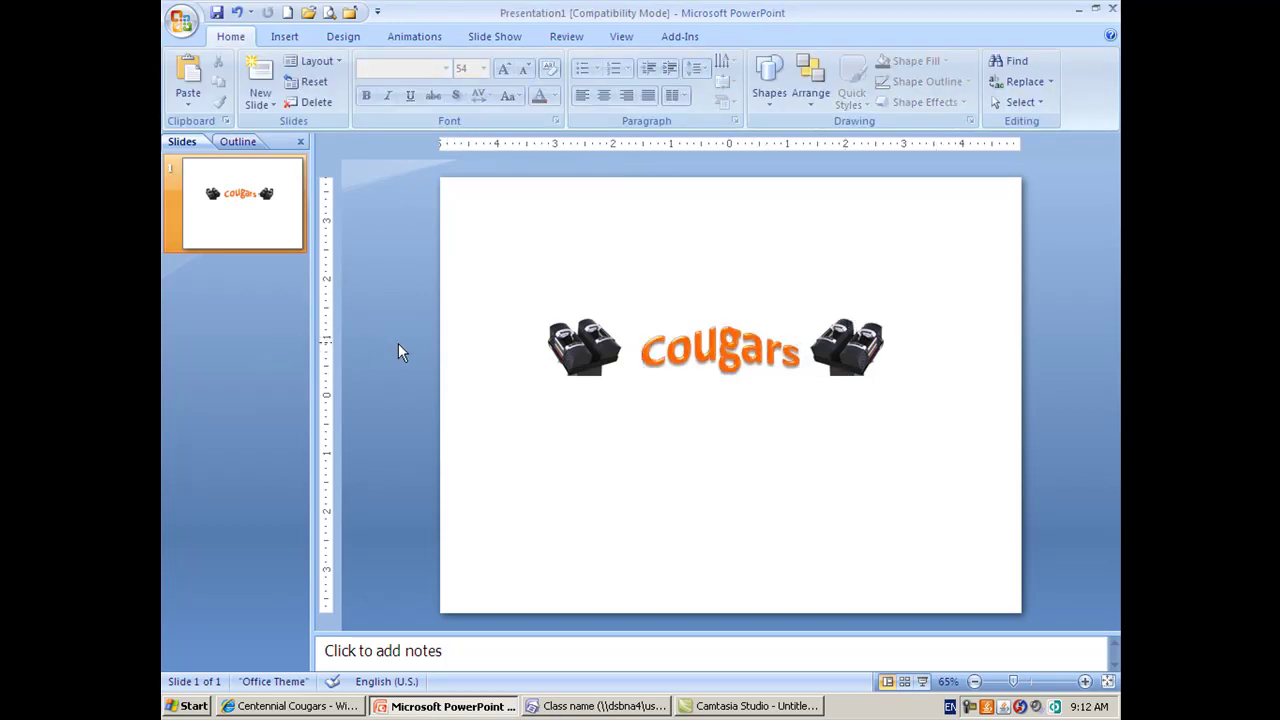
pyautogui.doubleClick(704, 346)
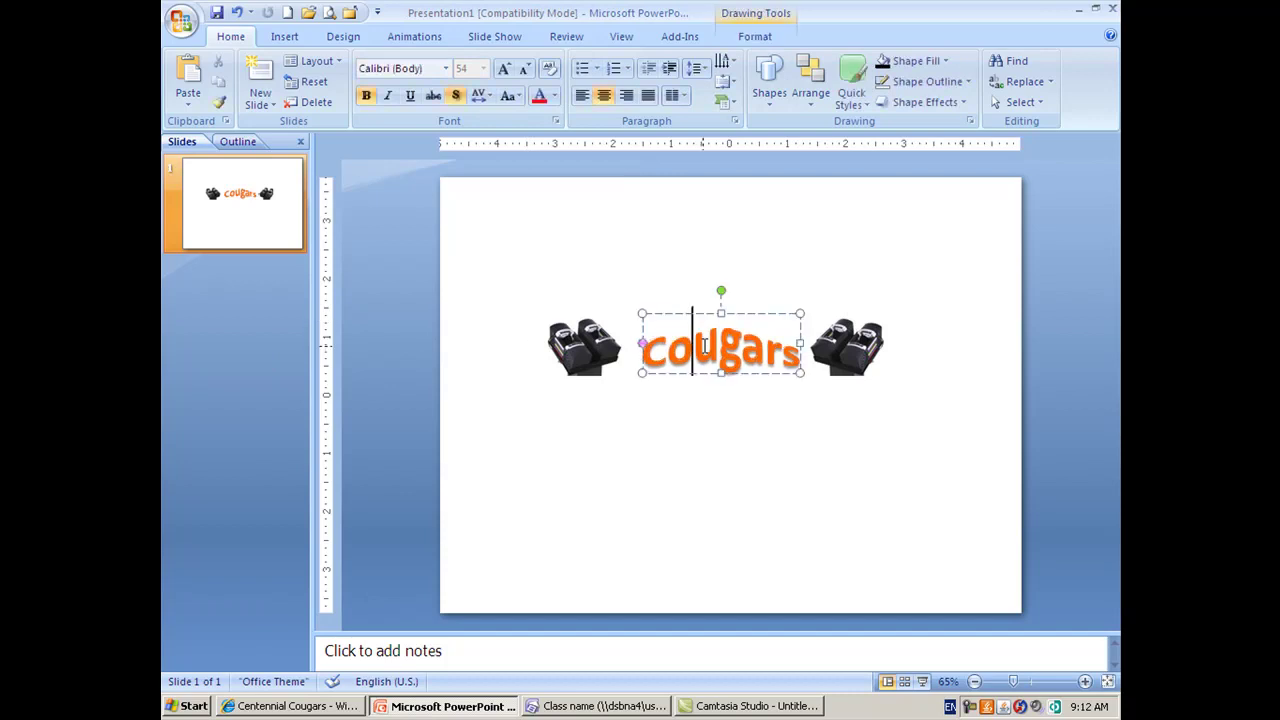
pyautogui.click(680, 316)
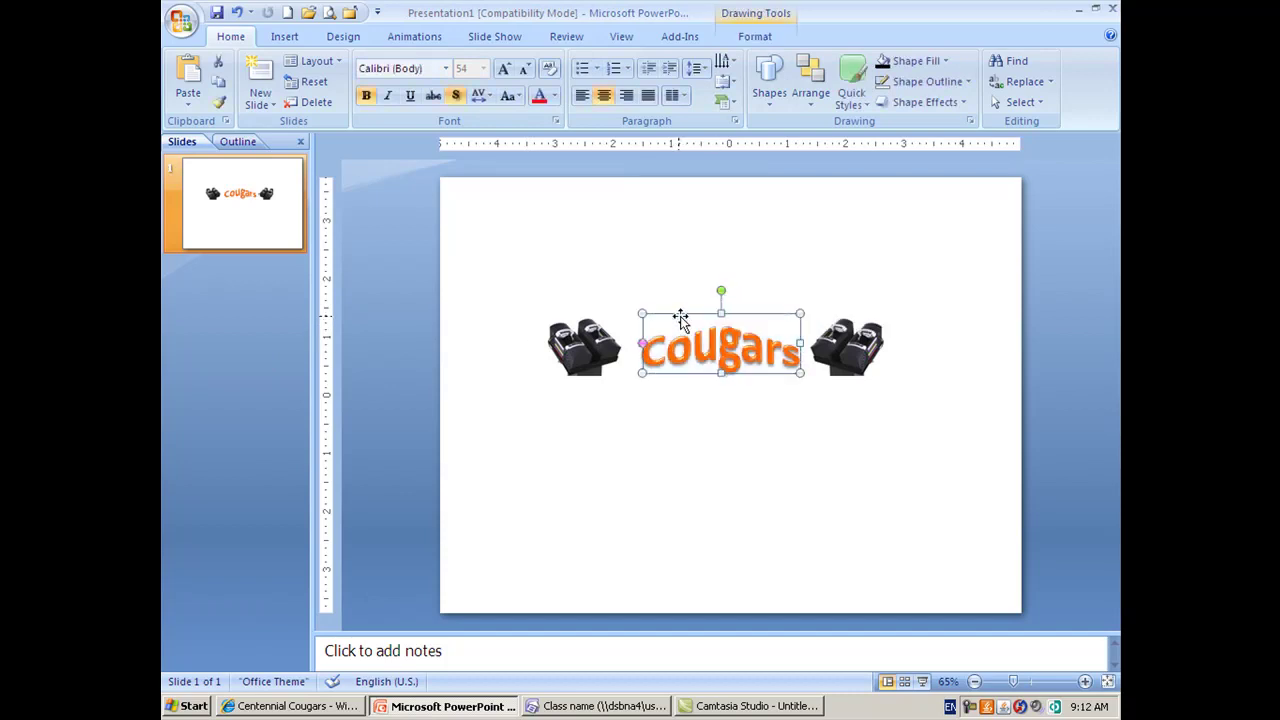